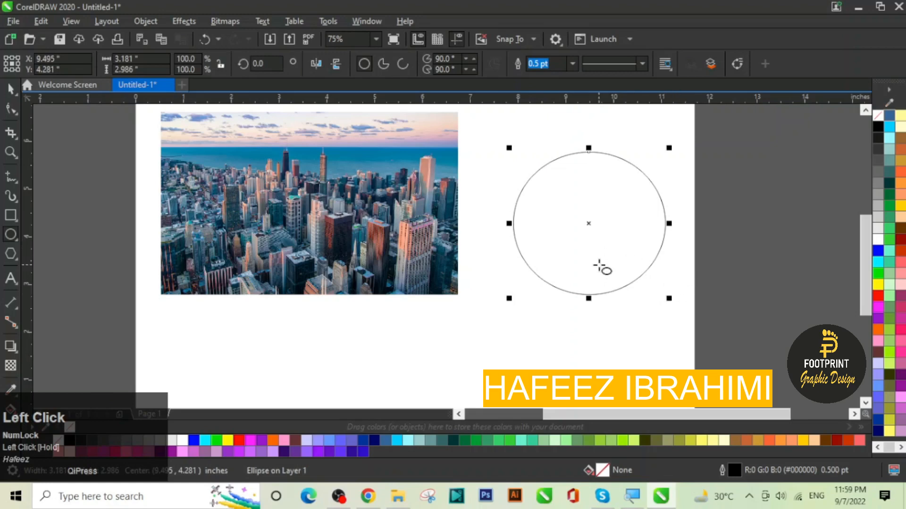
Step: Clip the city photo into the circle using Object > PowerClip > Place Inside Frame
{"action": "left_click", "coordinate": [11, 90]}
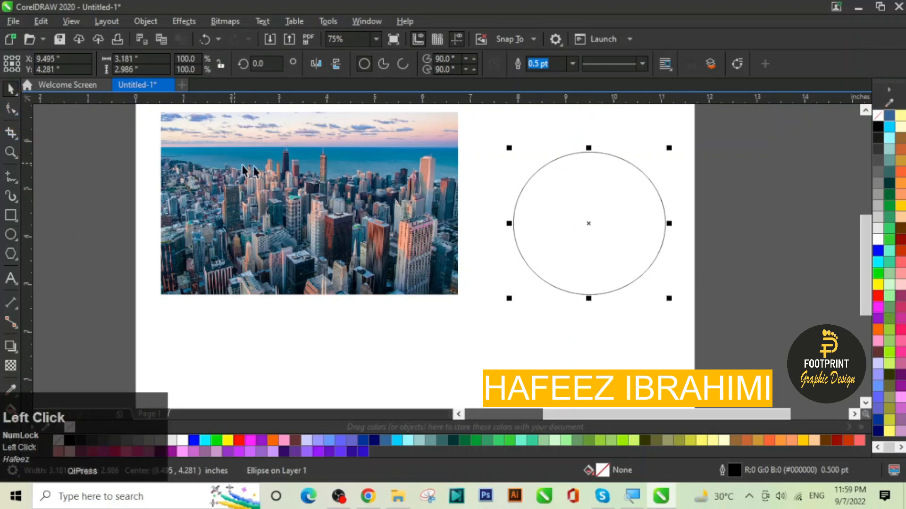
{"action": "left_click", "coordinate": [283, 177]}
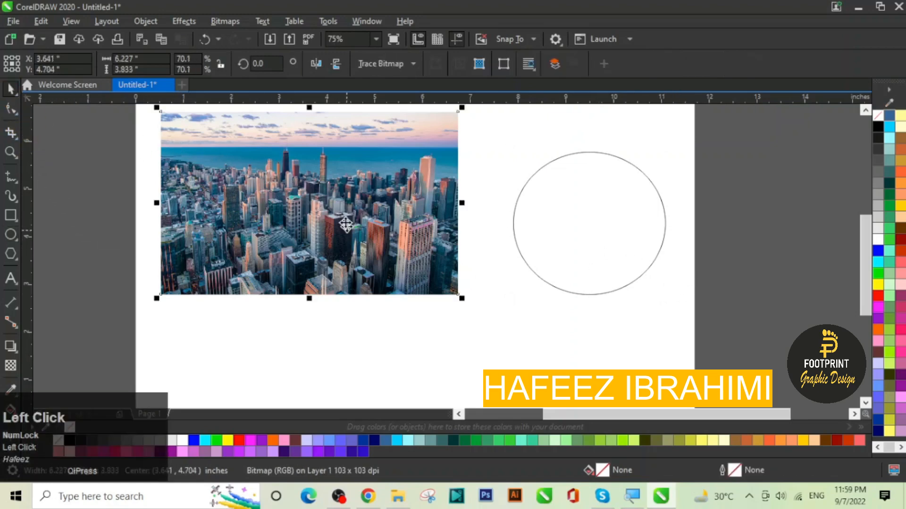
{"action": "left_click", "coordinate": [150, 22]}
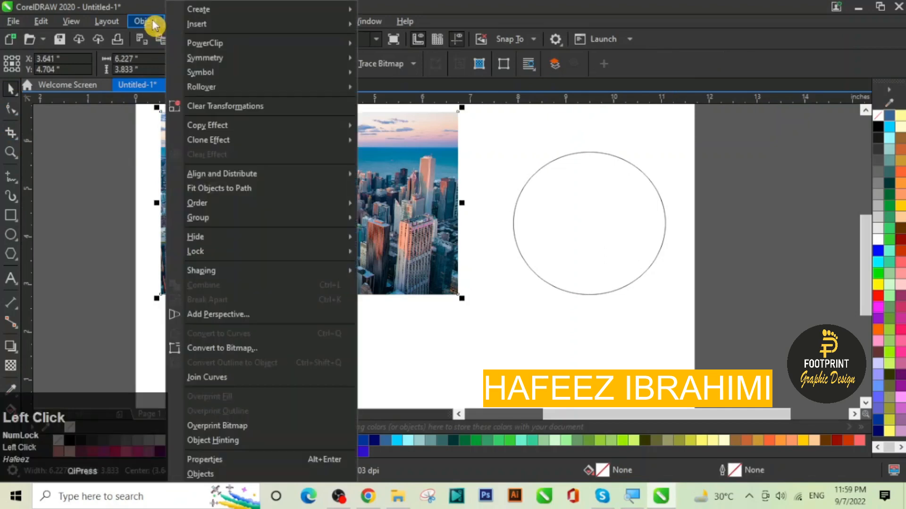
{"action": "mouse_move", "coordinate": [222, 42]}
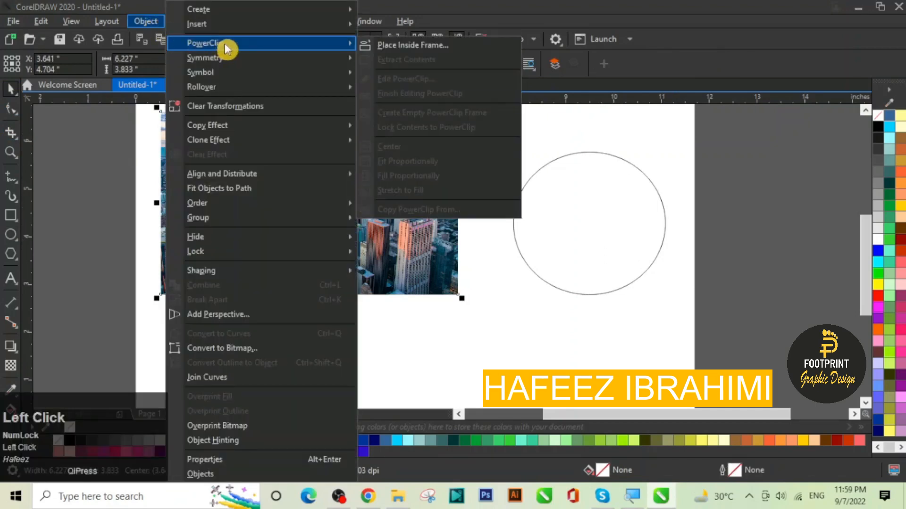
{"action": "left_click", "coordinate": [420, 47]}
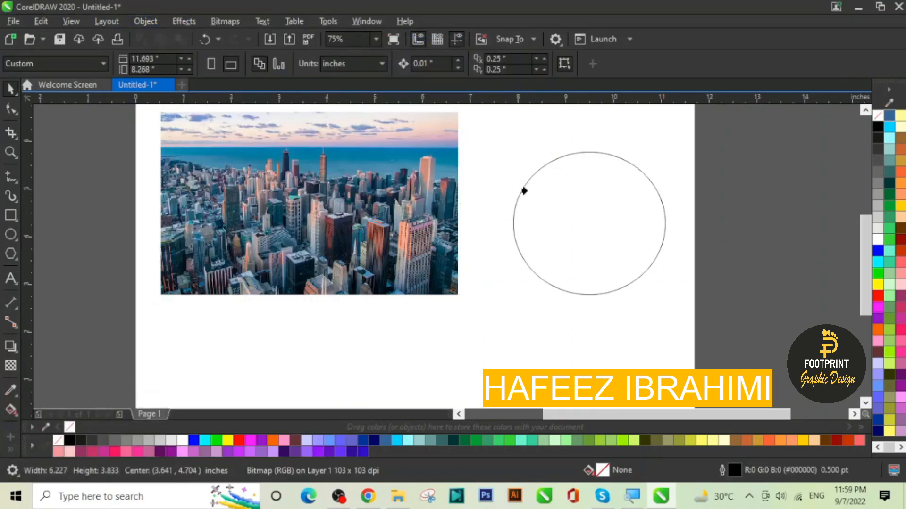
{"action": "left_click", "coordinate": [520, 237]}
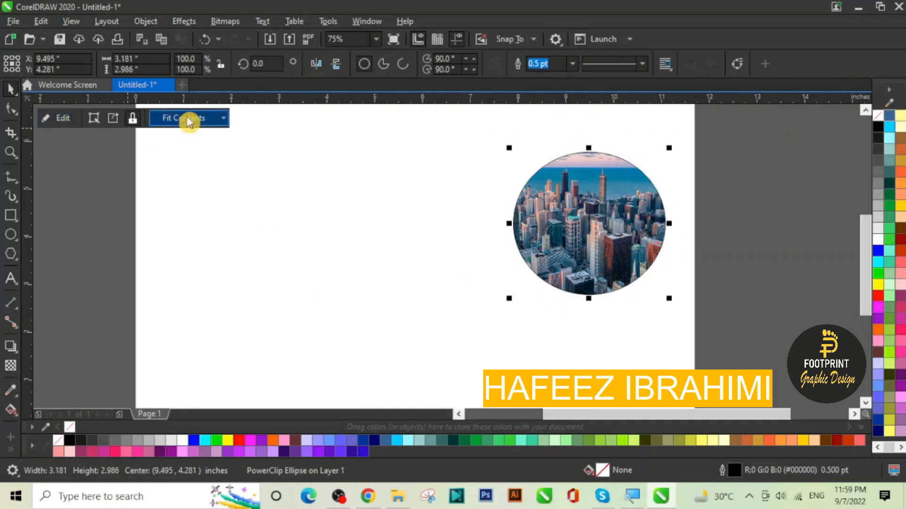
Step: Edit the PowerClip contents to shift the city photo sideways within the circle
{"action": "left_click", "coordinate": [68, 123]}
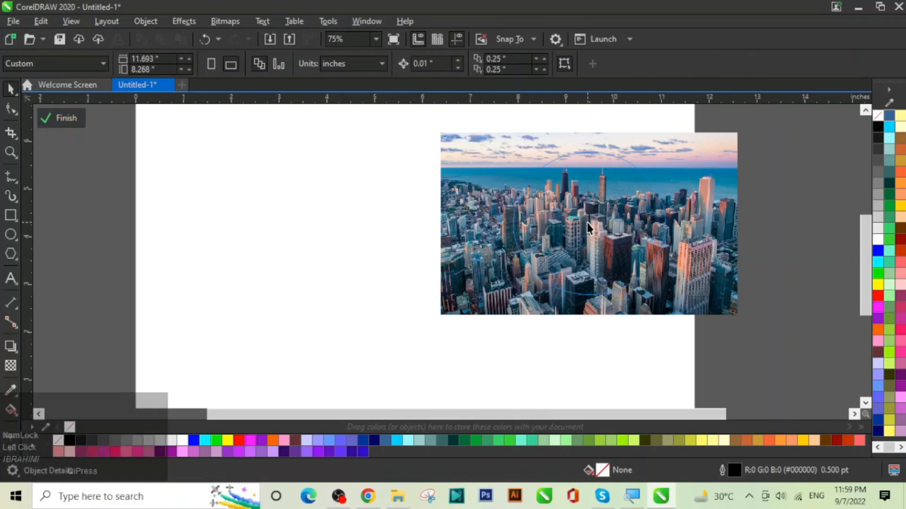
{"action": "left_click_drag", "start_coordinate": [587, 223], "coordinate": [629, 221]}
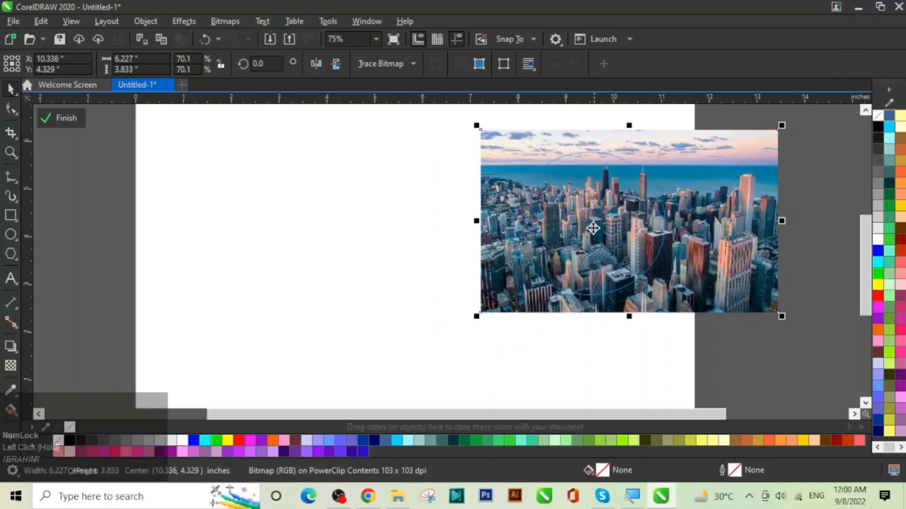
{"action": "left_click", "coordinate": [62, 118]}
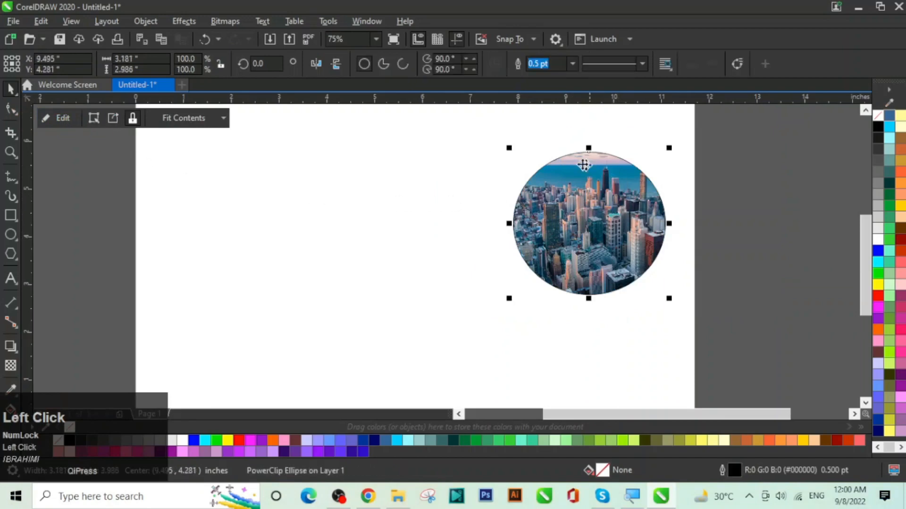
Step: Move the round city image left toward page centre and scale it to 4.431 × 4.16 inches
{"action": "left_click_drag", "start_coordinate": [584, 251], "coordinate": [394, 257]}
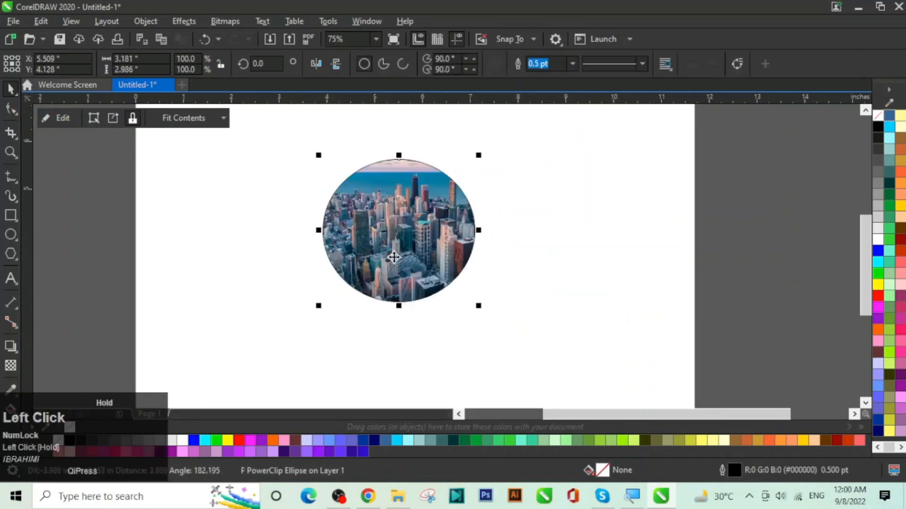
{"action": "left_click", "coordinate": [504, 203]}
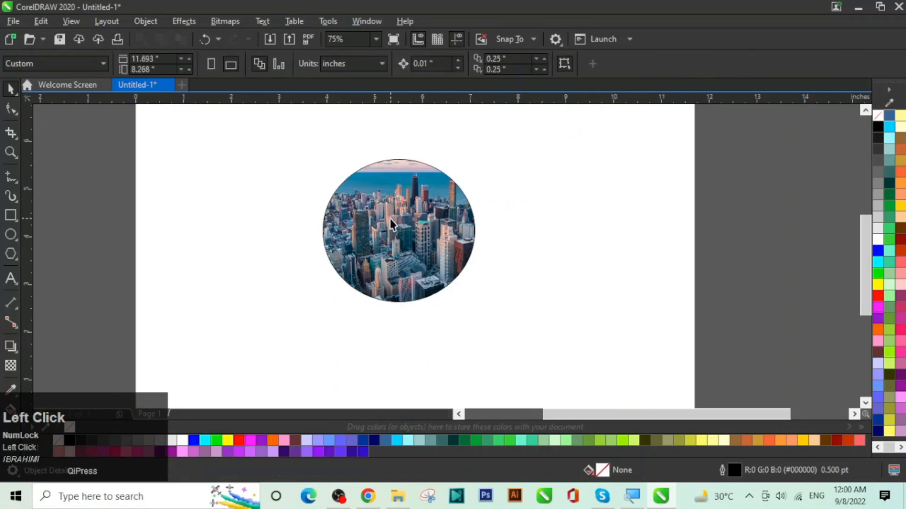
{"action": "left_click", "coordinate": [399, 229]}
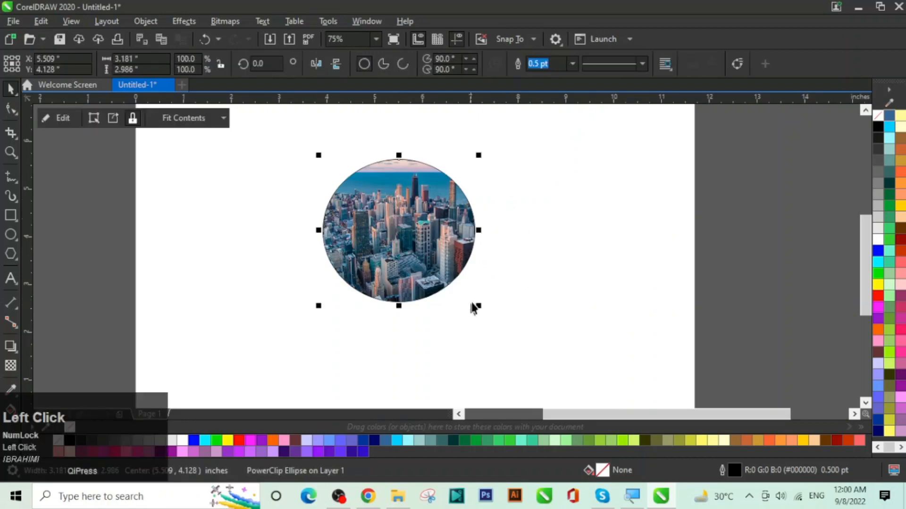
{"action": "left_click_drag", "start_coordinate": [481, 307], "coordinate": [509, 347]}
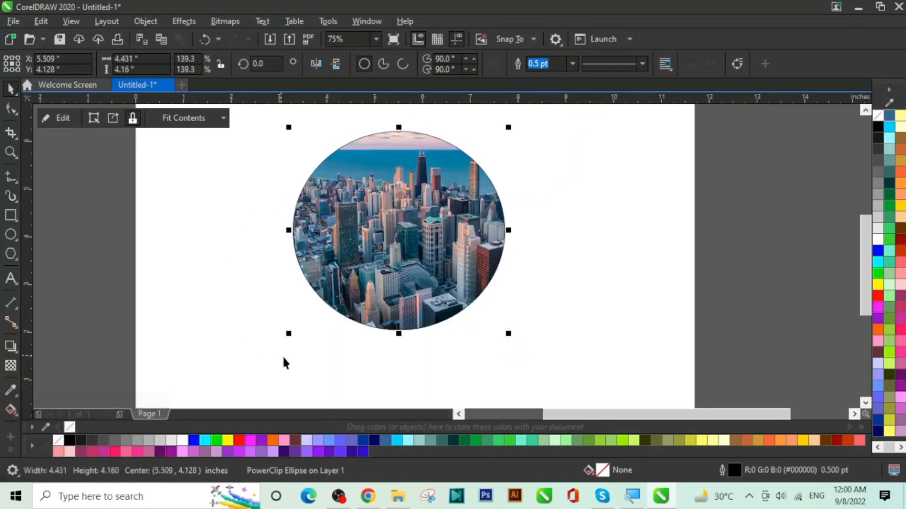
{"action": "left_click", "coordinate": [539, 290]}
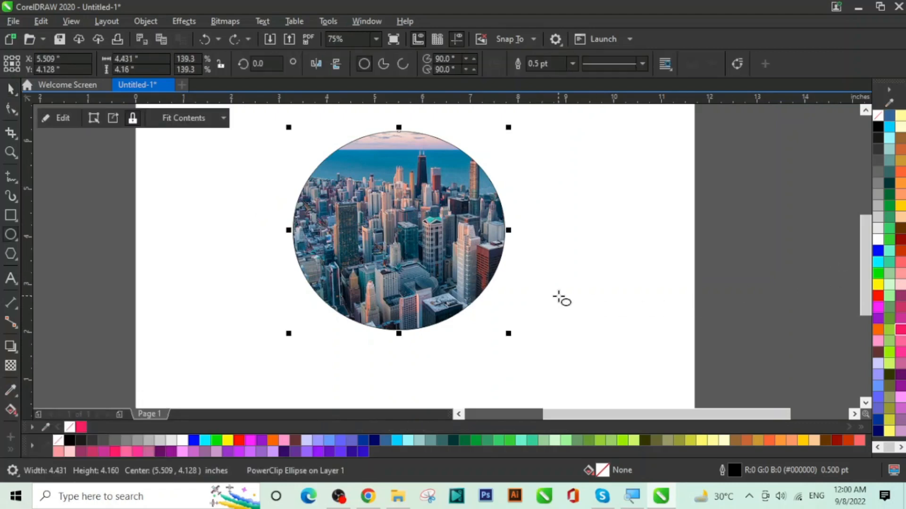
{"action": "left_click", "coordinate": [10, 88]}
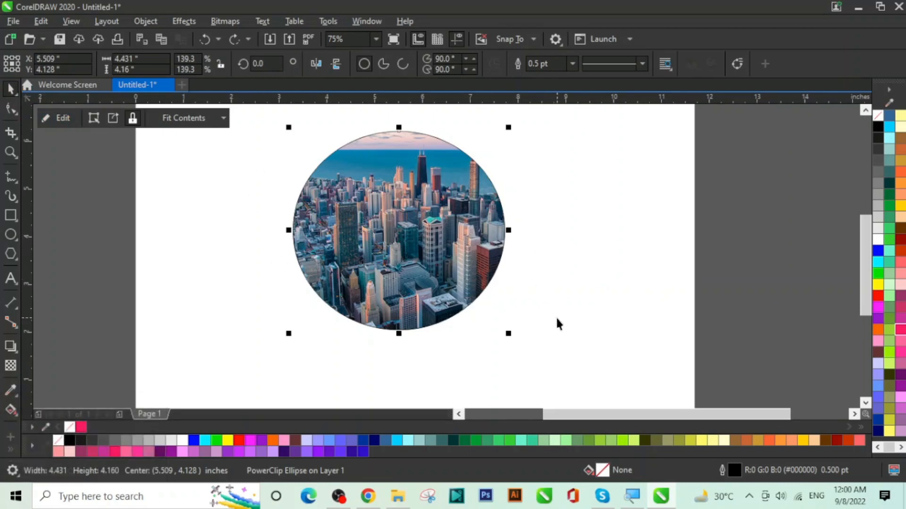
Step: Give the round city image a 10 pt dark red (R153 G0 B0) outline
{"action": "left_click", "coordinate": [572, 66]}
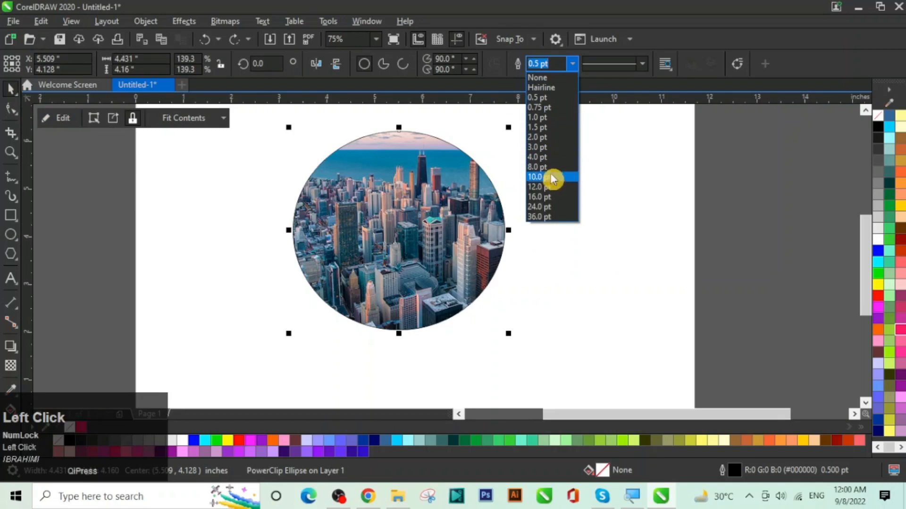
{"action": "left_click", "coordinate": [554, 178]}
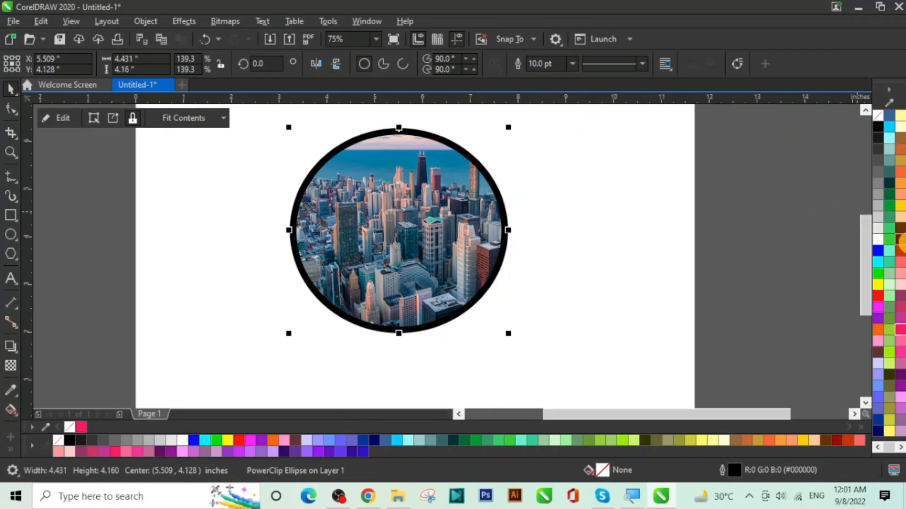
{"action": "right_click", "coordinate": [900, 242]}
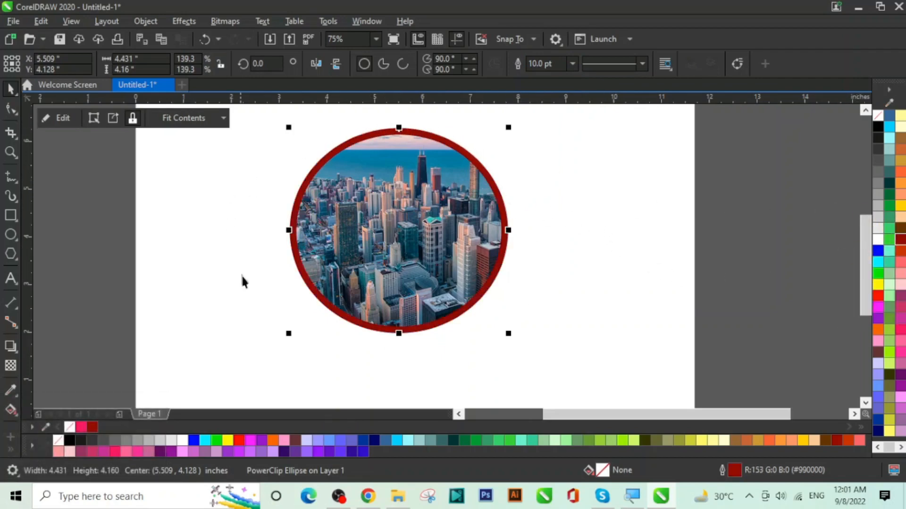
{"action": "left_click", "coordinate": [549, 226]}
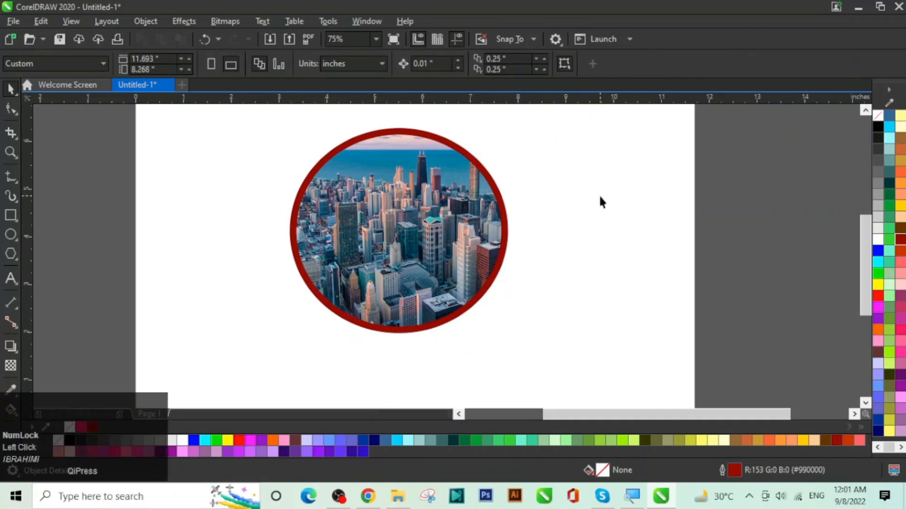
{"action": "key", "text": "F7"}
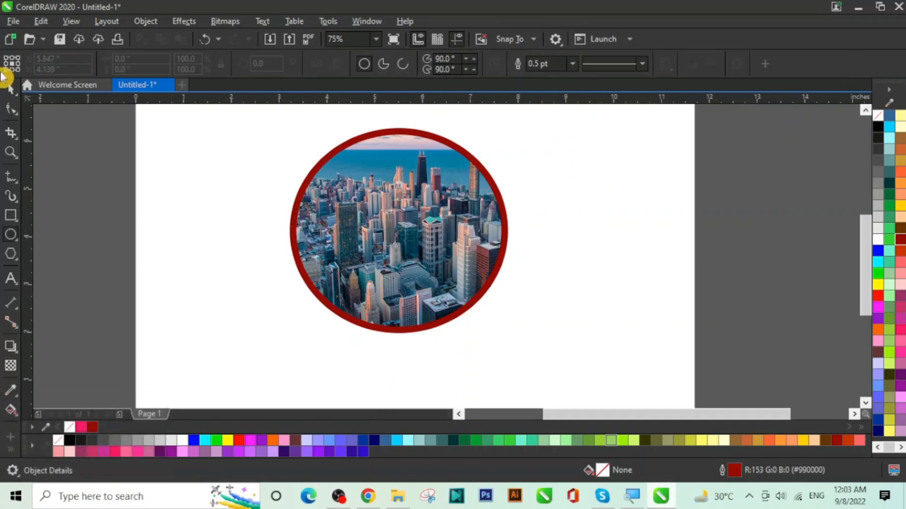
Step: Re-frame the photo inside the red-ringed circle via Edit PowerClip, shifting it up and left
{"action": "left_click", "coordinate": [10, 88]}
{"action": "left_click", "coordinate": [406, 213]}
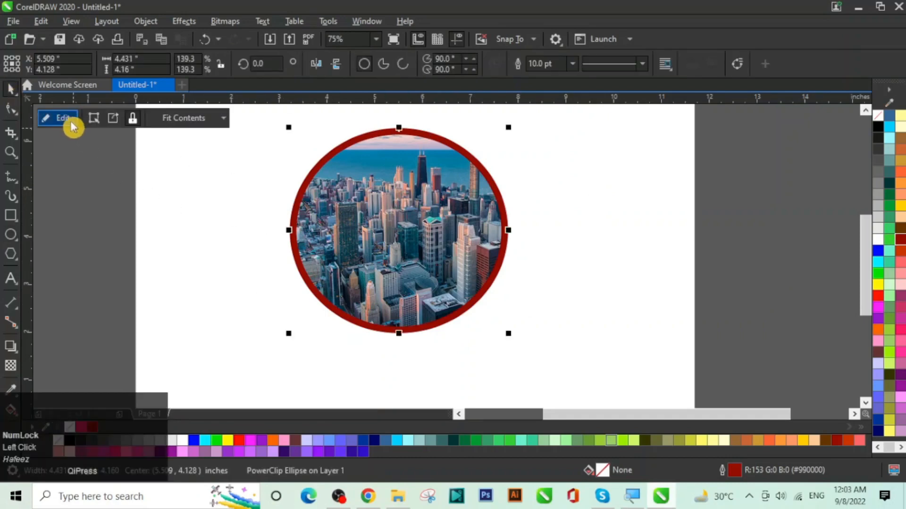
{"action": "right_click", "coordinate": [390, 264]}
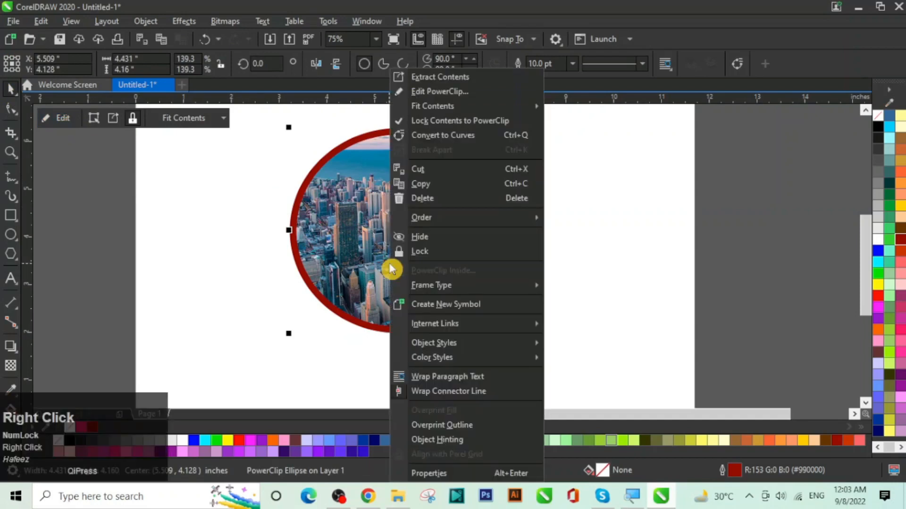
{"action": "left_click", "coordinate": [493, 98]}
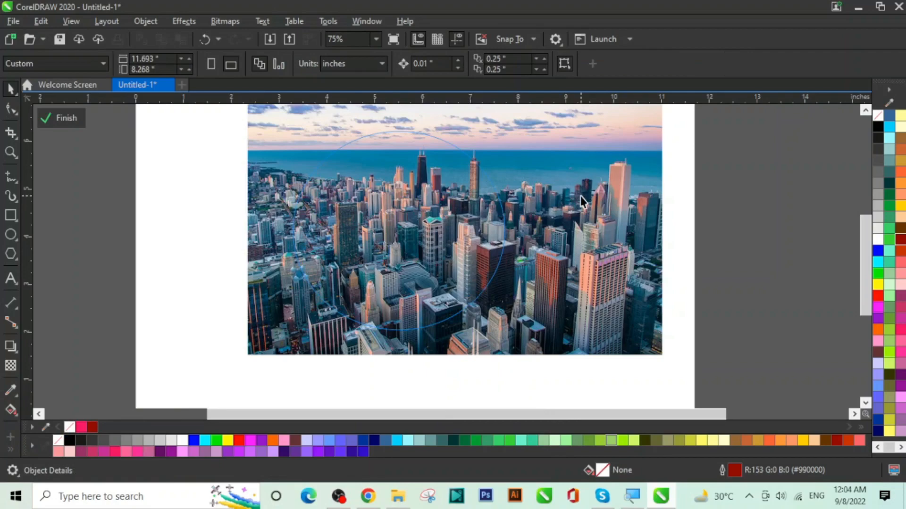
{"action": "left_click_drag", "start_coordinate": [580, 196], "coordinate": [514, 204]}
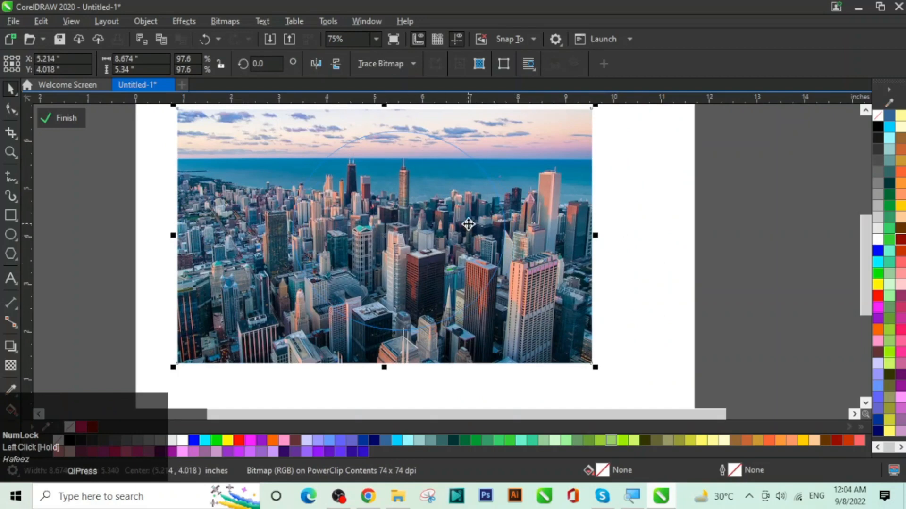
{"action": "left_click", "coordinate": [68, 121]}
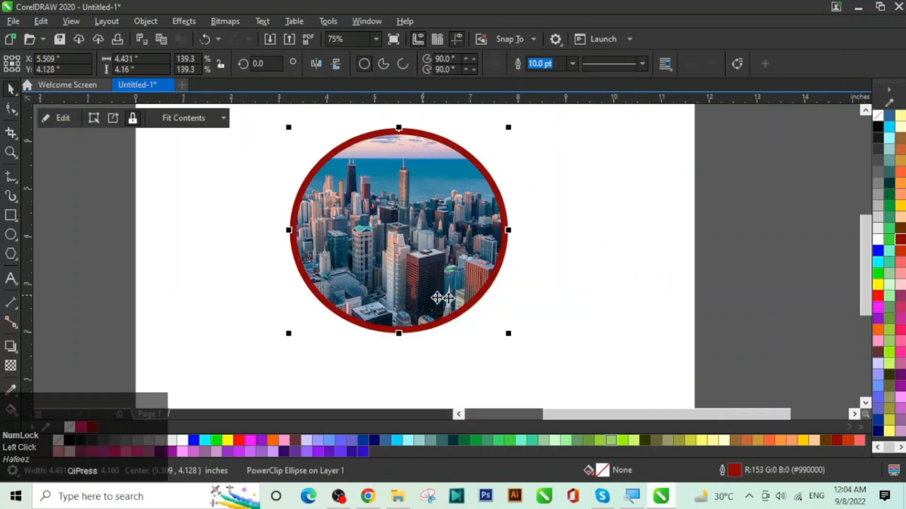
{"action": "left_click", "coordinate": [580, 247]}
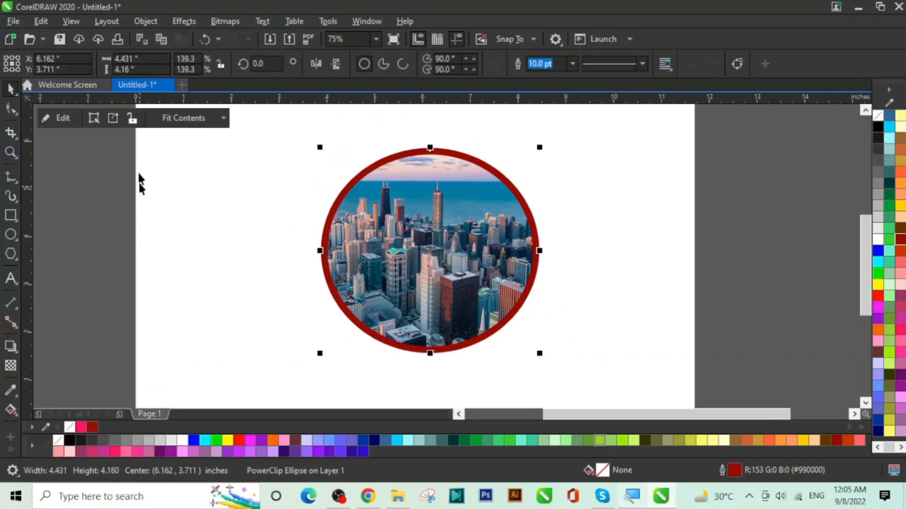
Step: Toggle Lock Contents and drag the ringed frame with and without its photo, ending at 5.544, 3.996 inches
{"action": "left_click", "coordinate": [131, 121]}
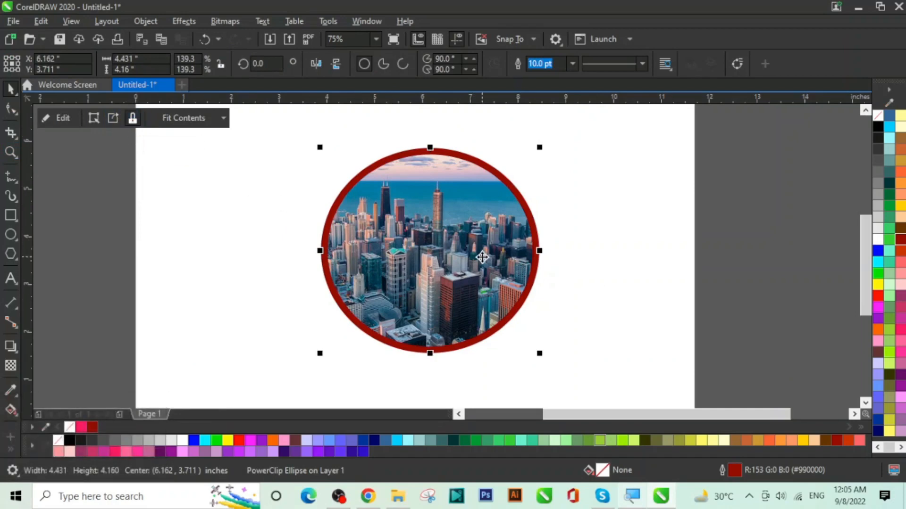
{"action": "left_click_drag", "start_coordinate": [428, 269], "coordinate": [414, 250]}
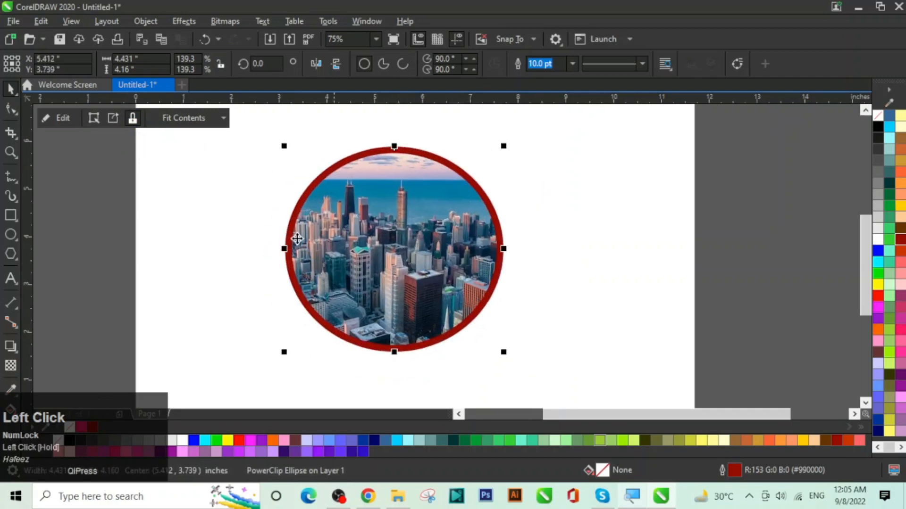
{"action": "left_click", "coordinate": [131, 124]}
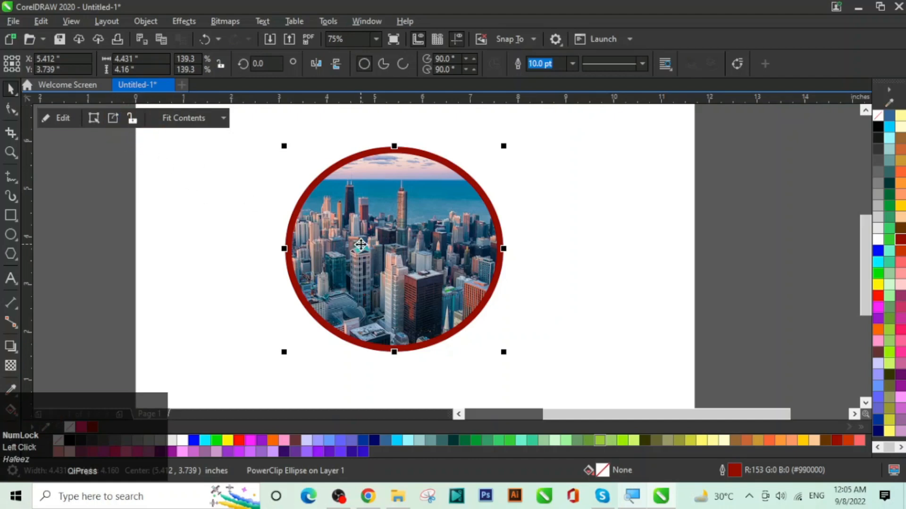
{"action": "left_click_drag", "start_coordinate": [361, 245], "coordinate": [399, 245]}
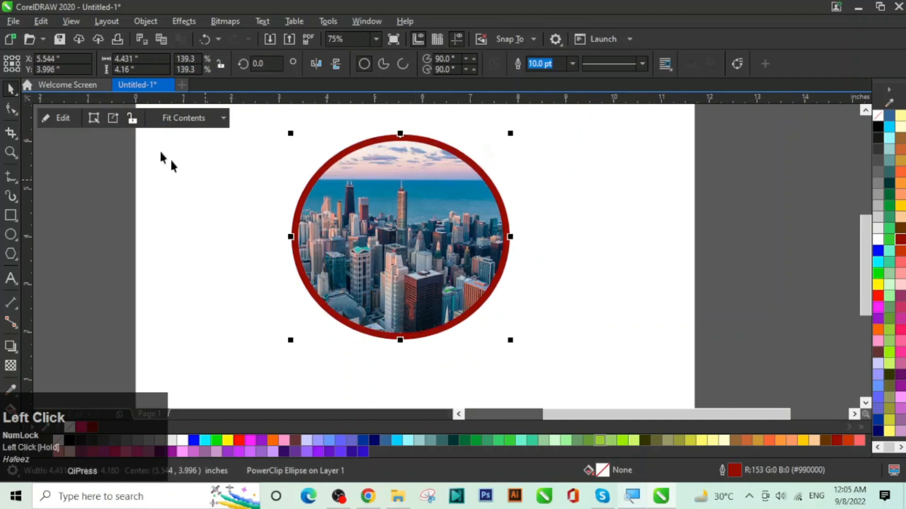
{"action": "left_click", "coordinate": [130, 120]}
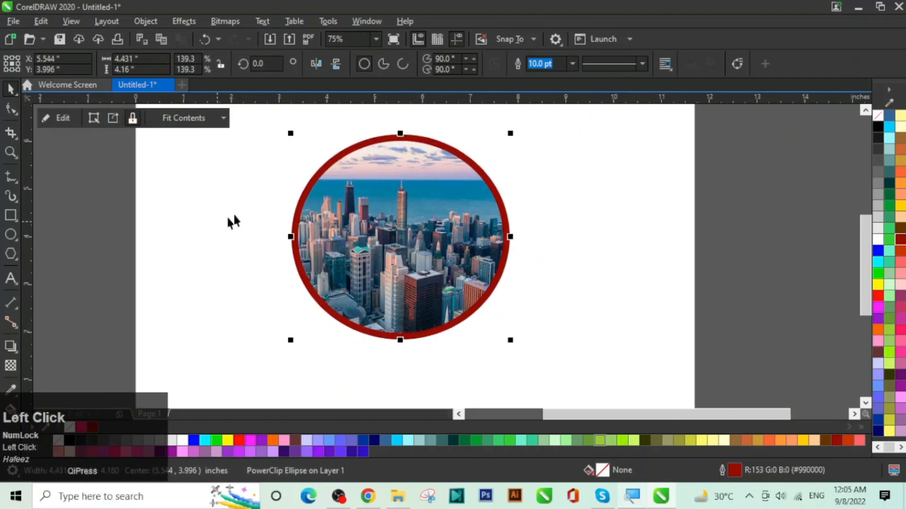
Step: Extract the photo from the circle, then undo the extraction
{"action": "left_click", "coordinate": [112, 119]}
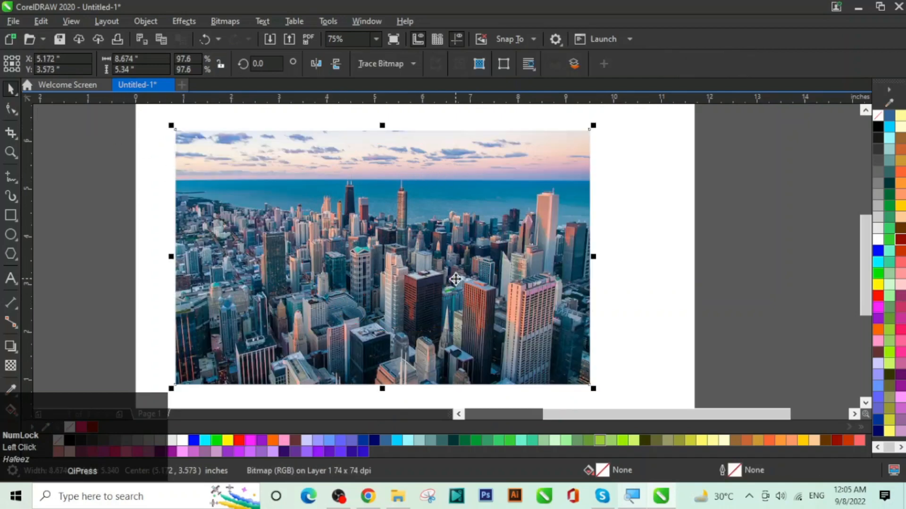
{"action": "left_click", "coordinate": [422, 249]}
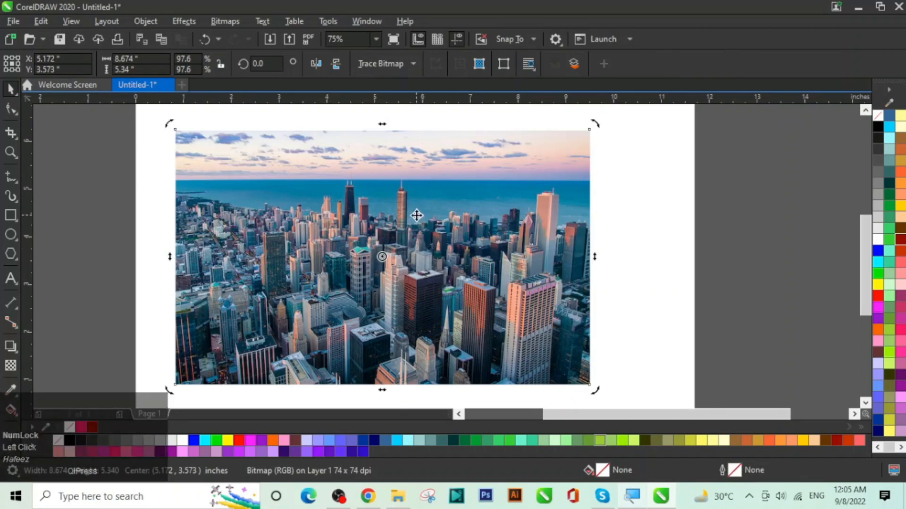
{"action": "key", "text": "ctrl+z"}
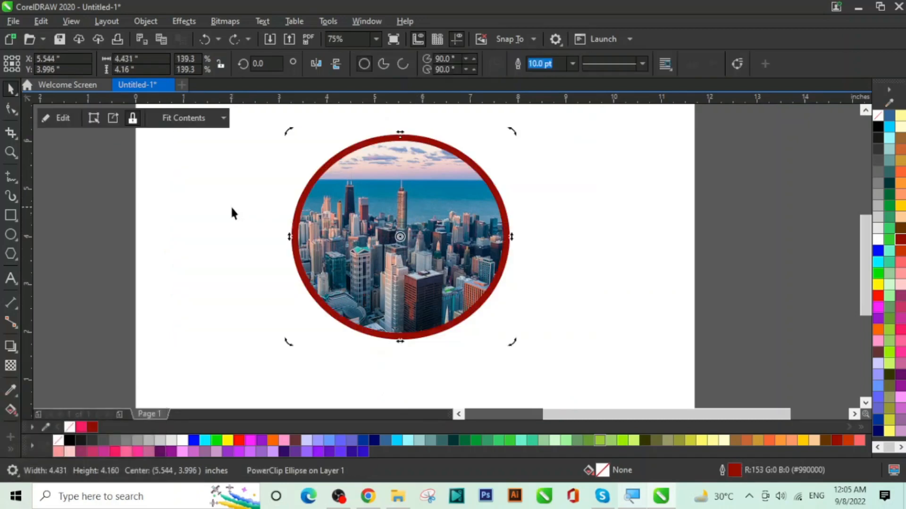
{"action": "left_click", "coordinate": [231, 207]}
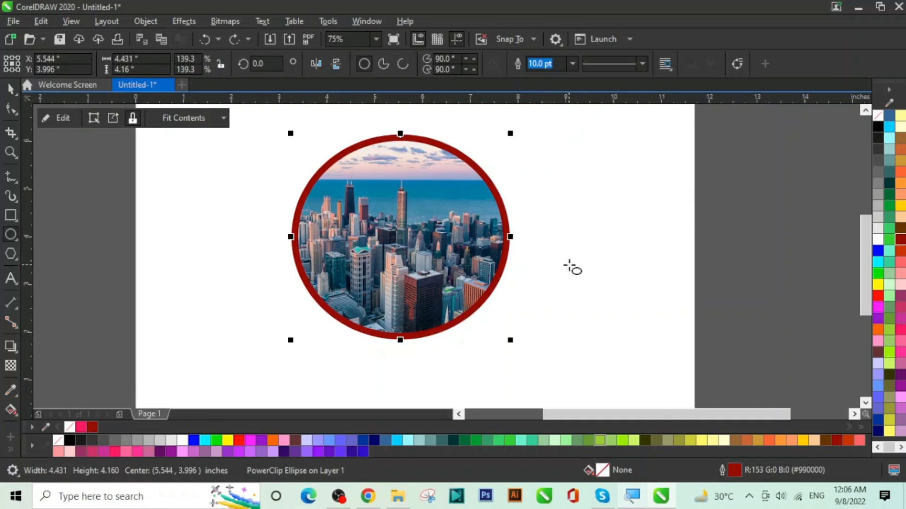
{"action": "left_click", "coordinate": [11, 89]}
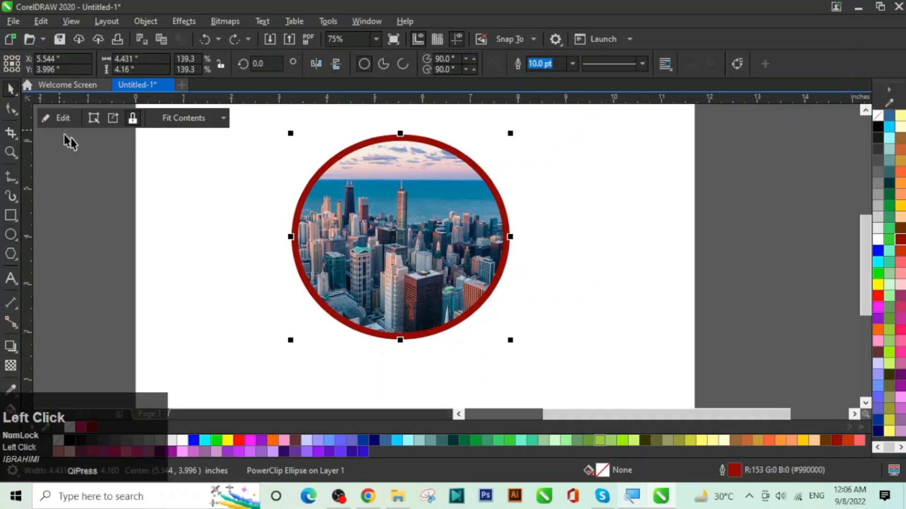
Step: Shrink the photo inside the ring to 7.709 × 4.746 inches (86.7%) and shift it up and right
{"action": "left_click", "coordinate": [94, 123]}
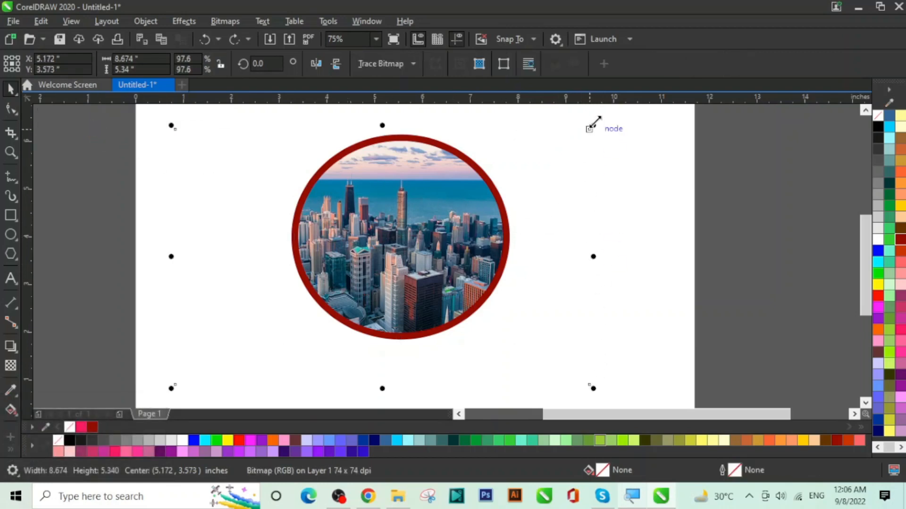
{"action": "left_click_drag", "start_coordinate": [593, 125], "coordinate": [562, 142]}
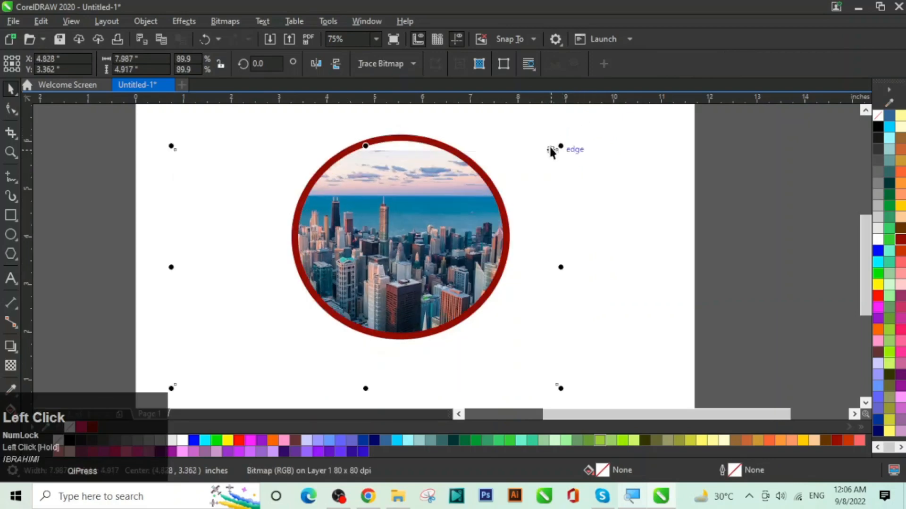
{"action": "left_click_drag", "start_coordinate": [426, 267], "coordinate": [425, 237]}
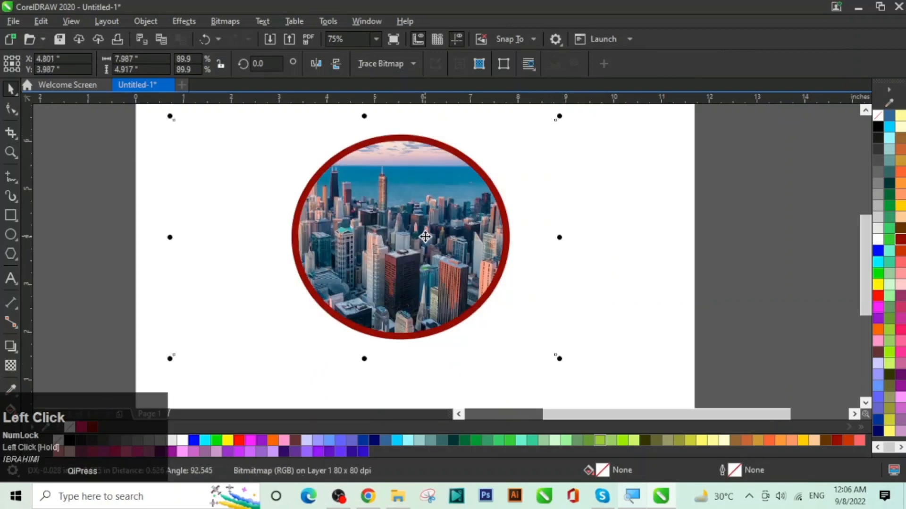
{"action": "left_click_drag", "start_coordinate": [560, 358], "coordinate": [548, 350]}
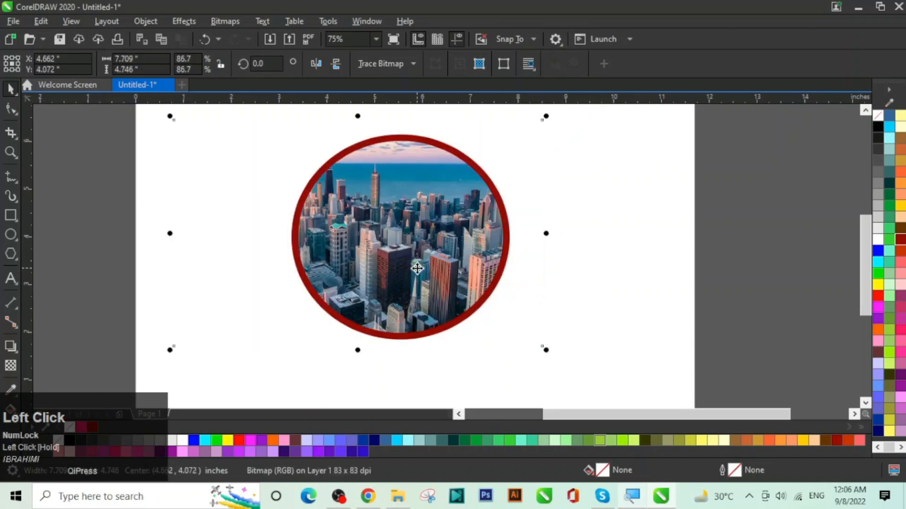
{"action": "left_click_drag", "start_coordinate": [417, 268], "coordinate": [436, 255]}
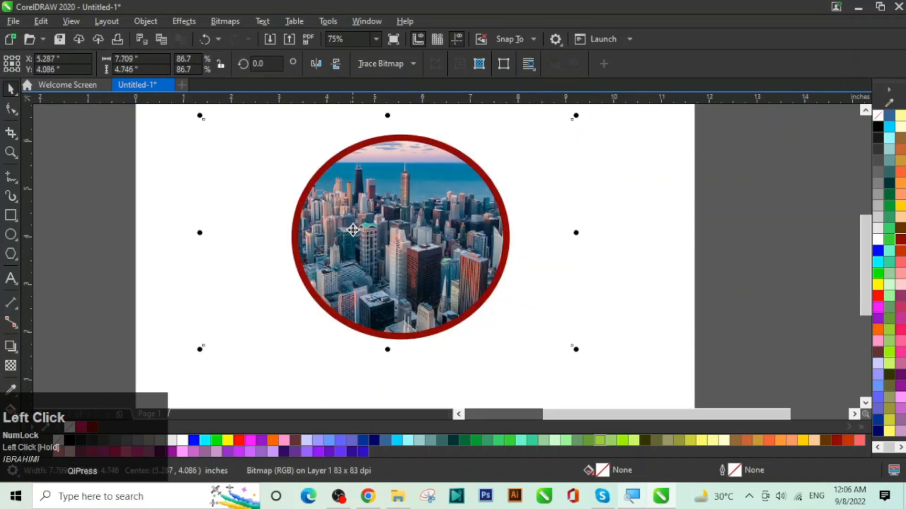
{"action": "left_click", "coordinate": [649, 235]}
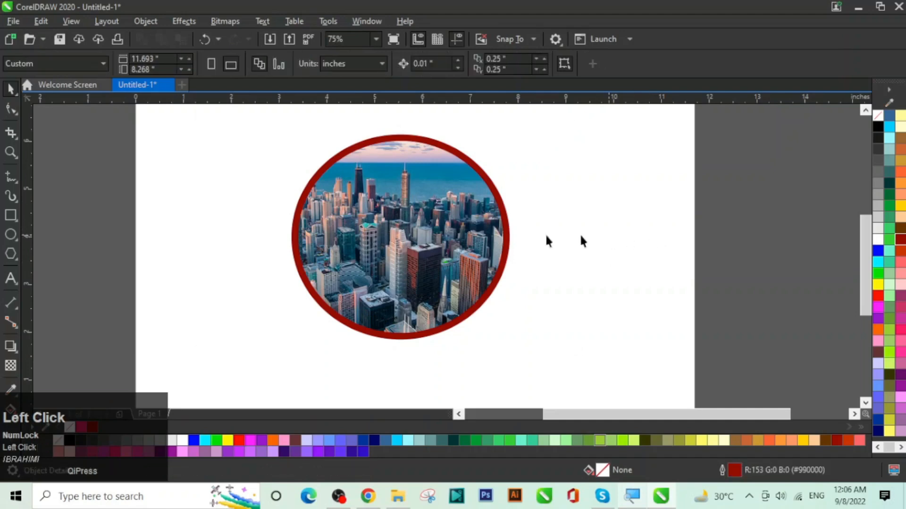
{"action": "left_click", "coordinate": [303, 234]}
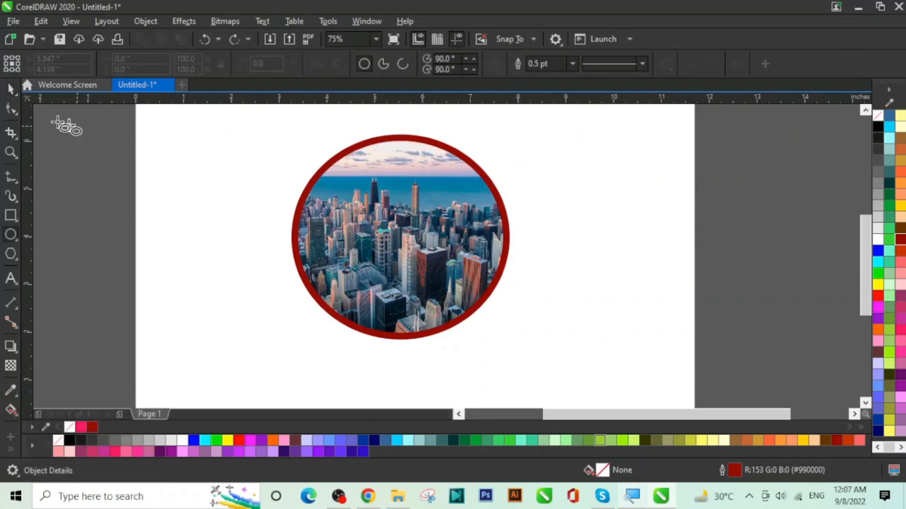
Step: Try Fill Proportionally, Fit Proportionally and Center Contents on the ringed city PowerClip
{"action": "left_click", "coordinate": [9, 90]}
{"action": "left_click", "coordinate": [450, 234]}
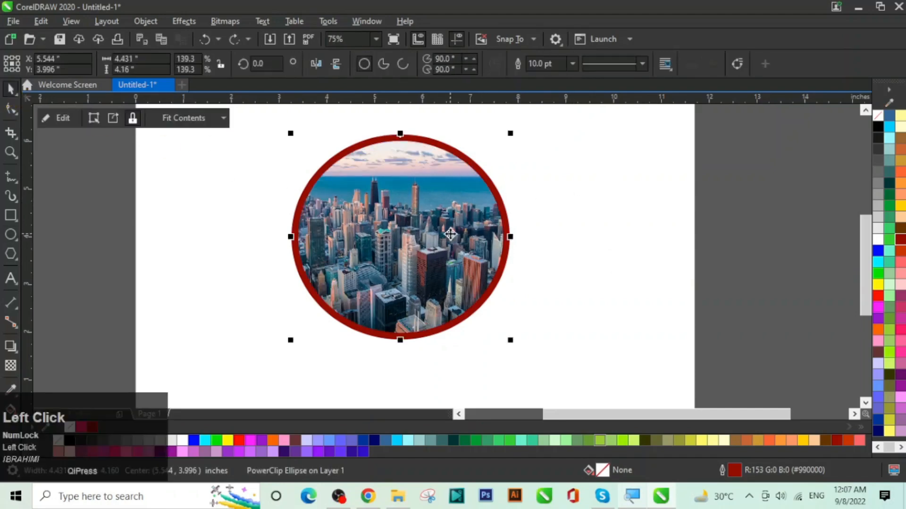
{"action": "left_click", "coordinate": [225, 124]}
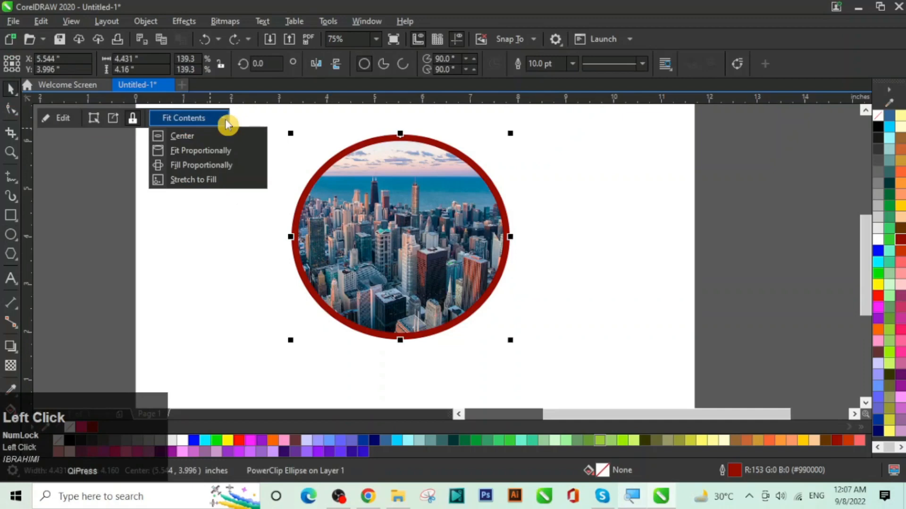
{"action": "left_click", "coordinate": [221, 171]}
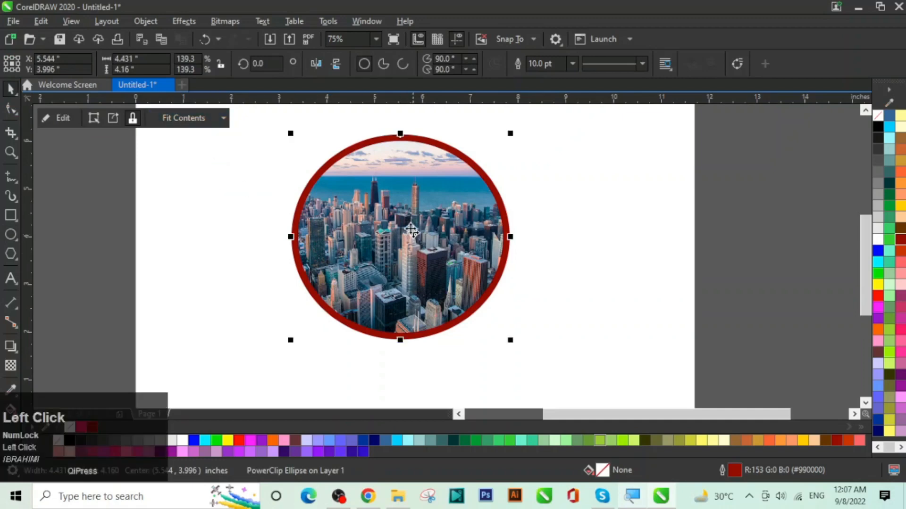
{"action": "left_click", "coordinate": [225, 124]}
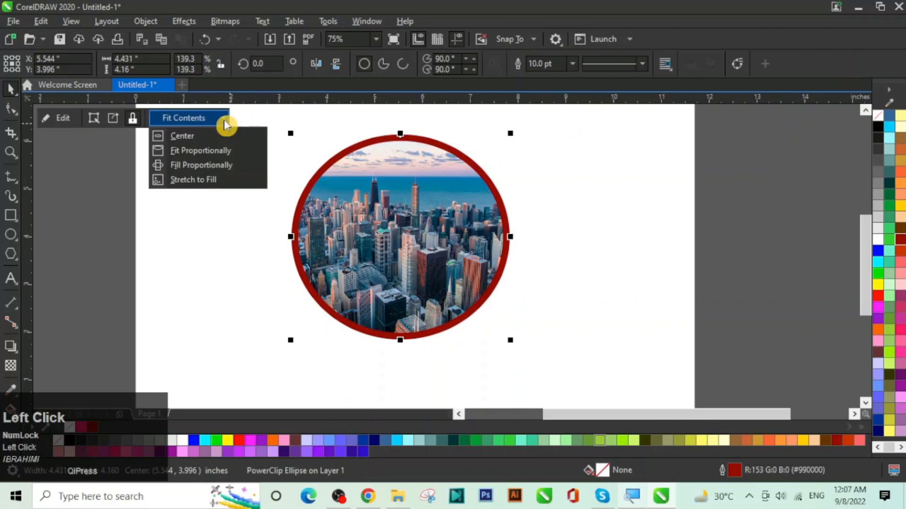
{"action": "left_click", "coordinate": [213, 150]}
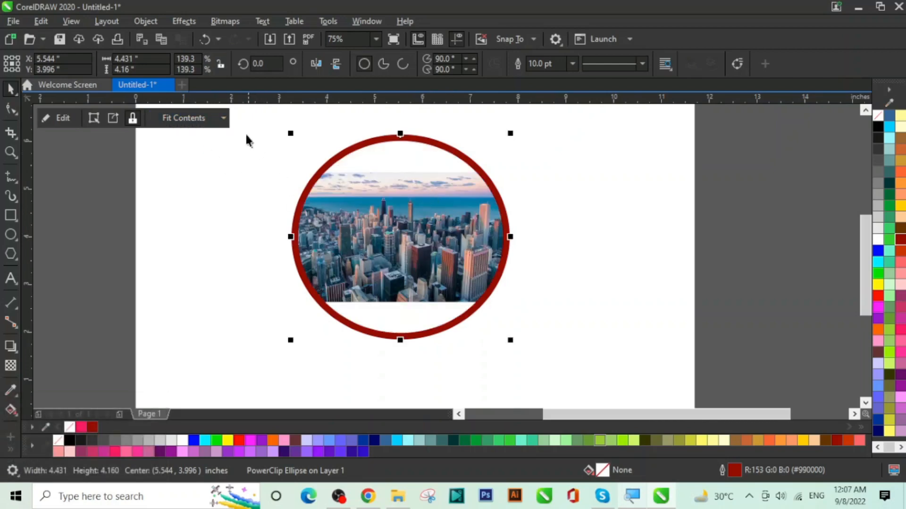
{"action": "left_click", "coordinate": [223, 118]}
{"action": "left_click", "coordinate": [214, 137]}
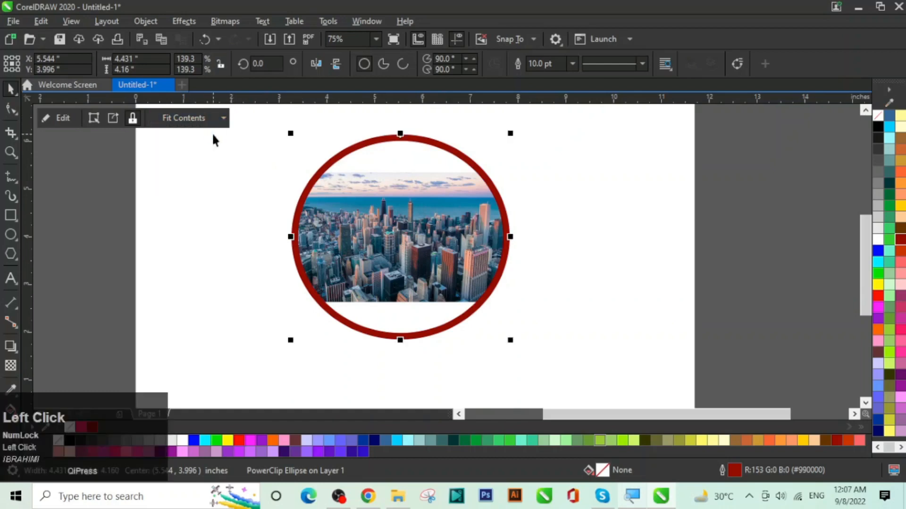
Step: Try Stretch to Fill and Fit Proportionally, then settle on Fill Proportionally
{"action": "left_click", "coordinate": [223, 119]}
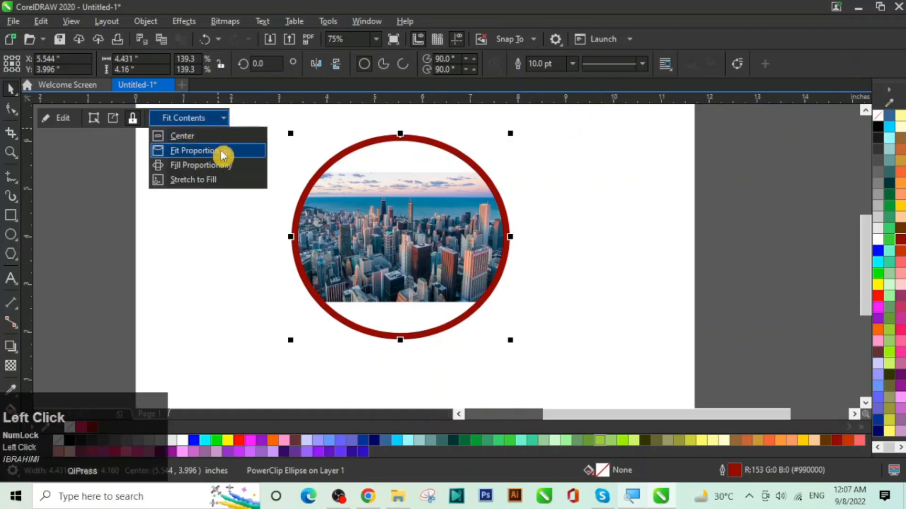
{"action": "left_click", "coordinate": [204, 180]}
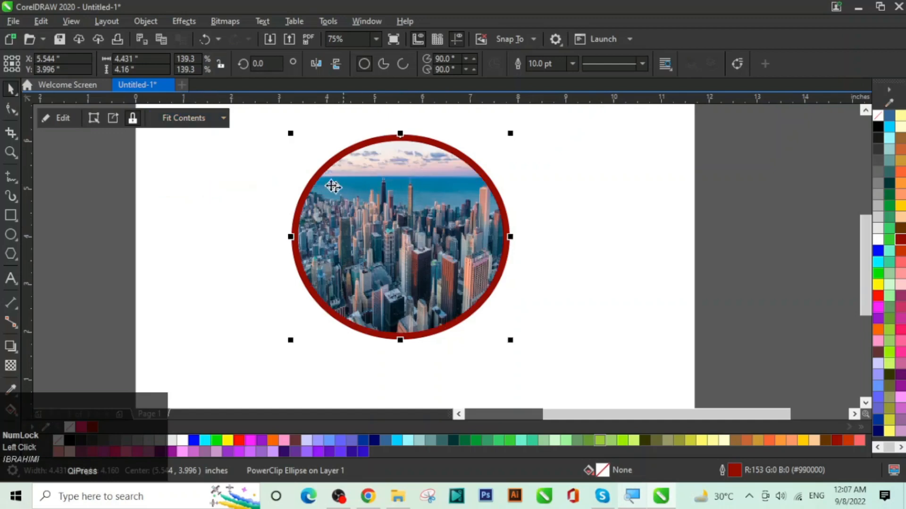
{"action": "left_click", "coordinate": [213, 123]}
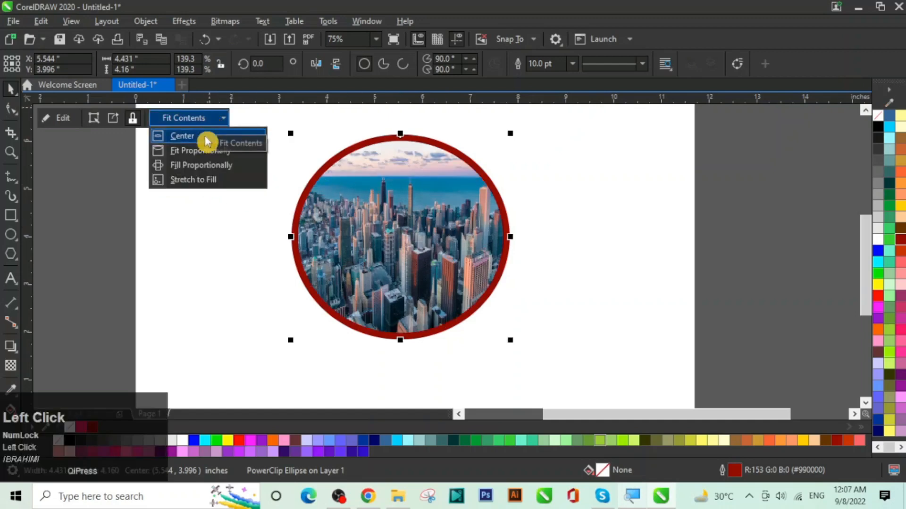
{"action": "left_click", "coordinate": [197, 150]}
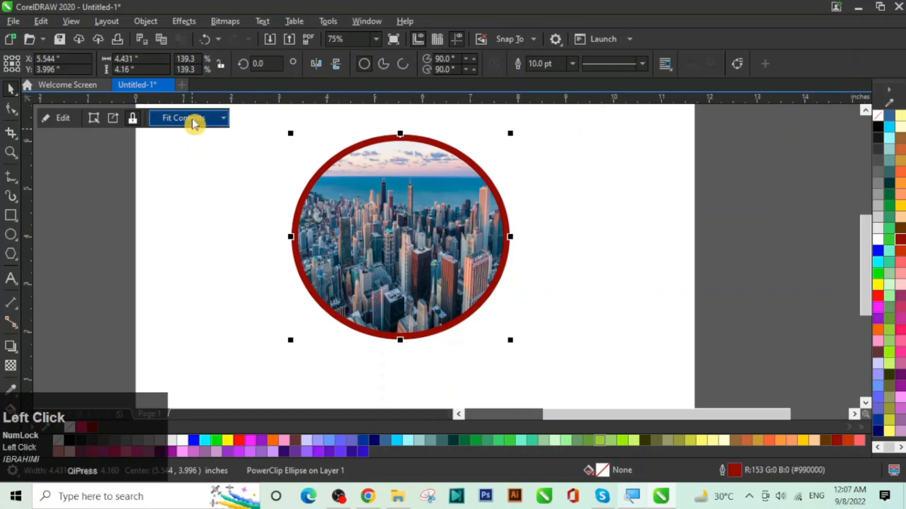
{"action": "left_click", "coordinate": [194, 124]}
{"action": "left_click", "coordinate": [197, 164]}
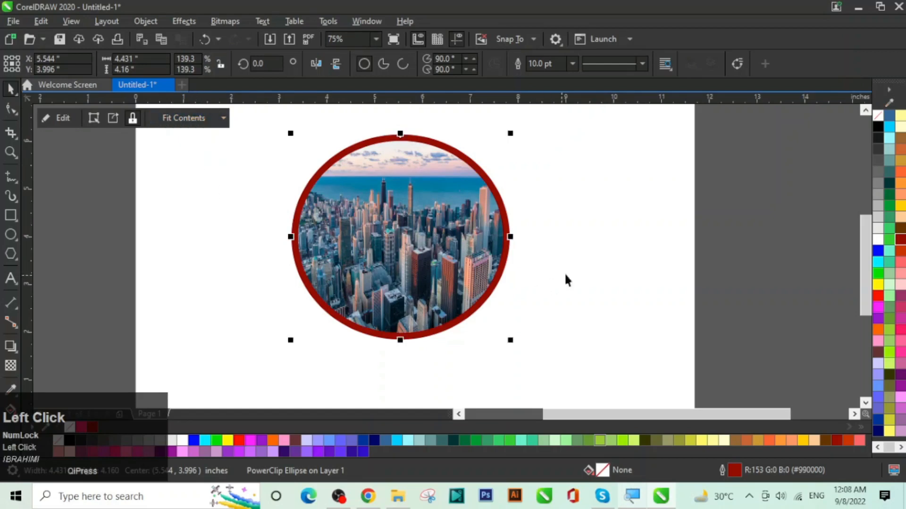
{"action": "left_click", "coordinate": [593, 252]}
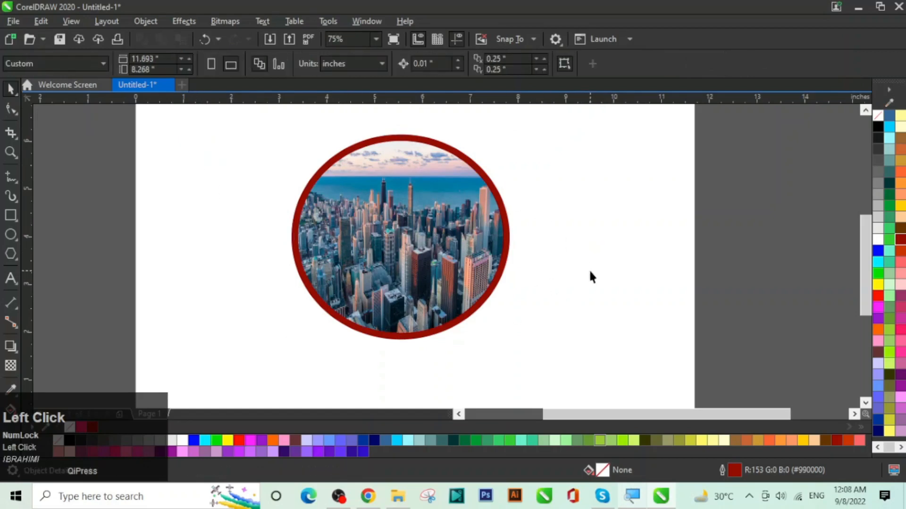
{"action": "key", "text": "F7"}
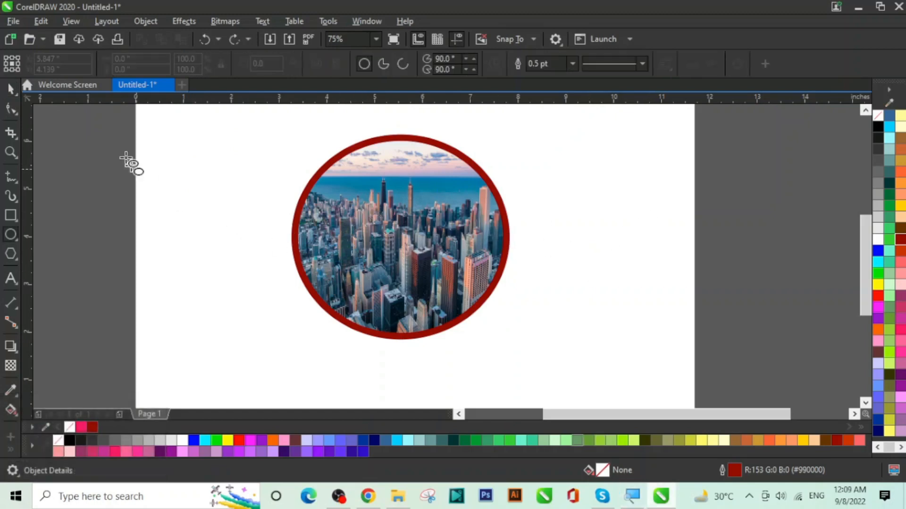
Step: Extract the photo, drag it out and back into the circle, then nudge the clip up and left
{"action": "left_click", "coordinate": [10, 89]}
{"action": "left_click", "coordinate": [445, 211]}
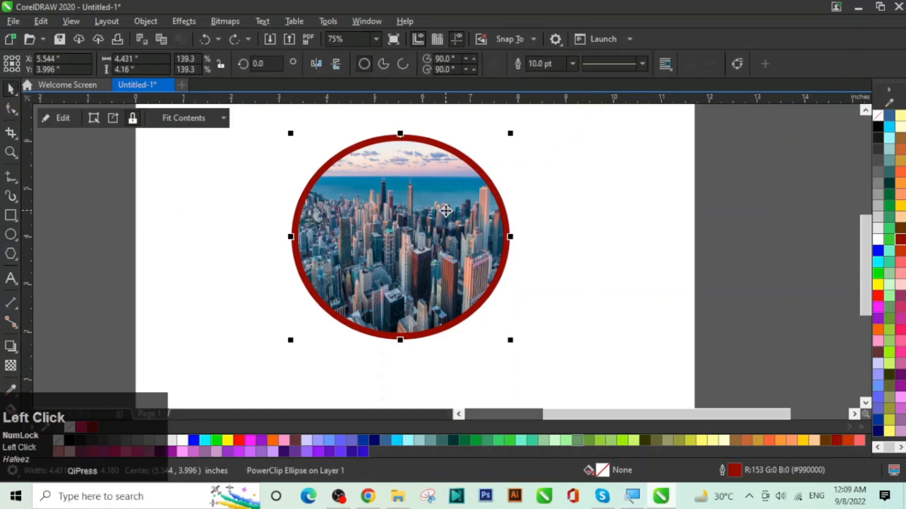
{"action": "left_click", "coordinate": [113, 118]}
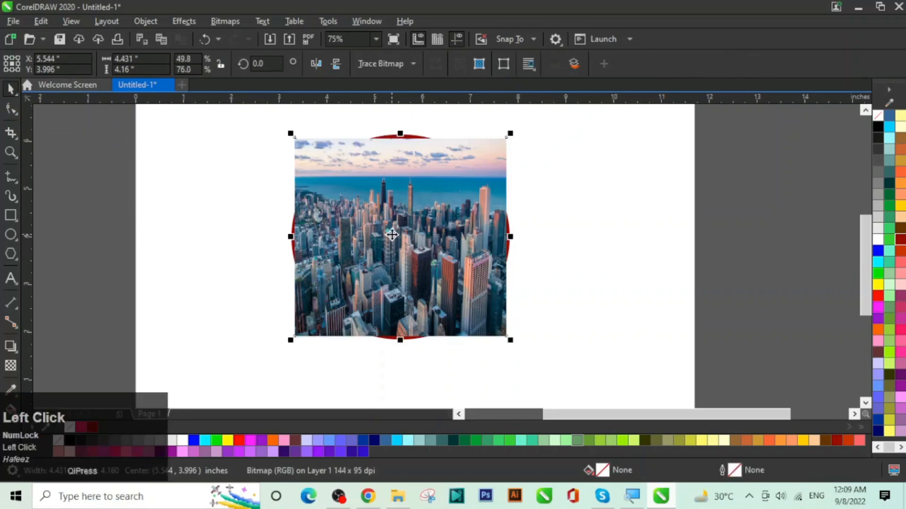
{"action": "left_click_drag", "start_coordinate": [392, 233], "coordinate": [633, 232]}
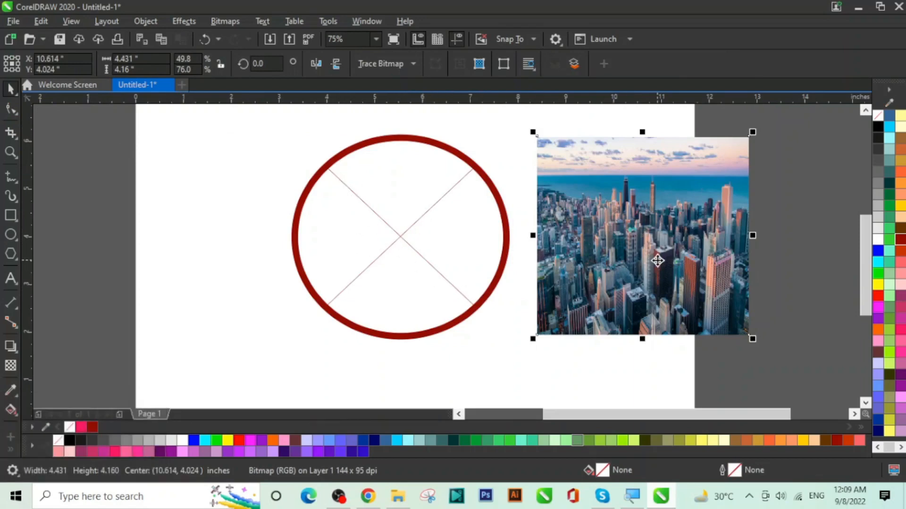
{"action": "left_click_drag", "start_coordinate": [657, 259], "coordinate": [414, 258]}
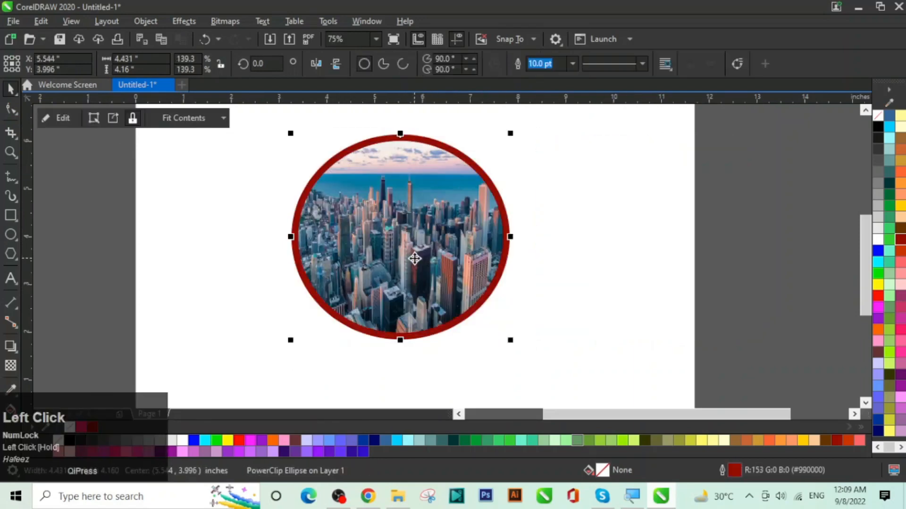
{"action": "left_click_drag", "start_coordinate": [405, 226], "coordinate": [367, 250]}
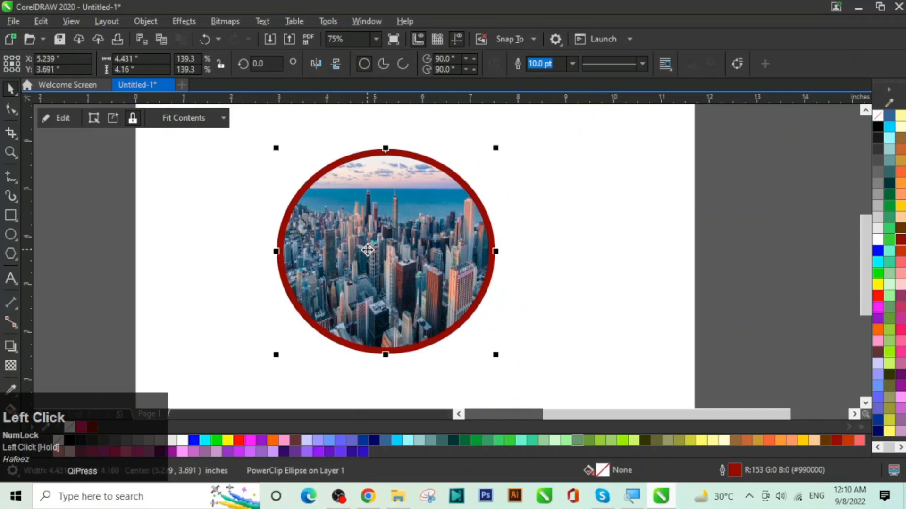
{"action": "left_click", "coordinate": [605, 226]}
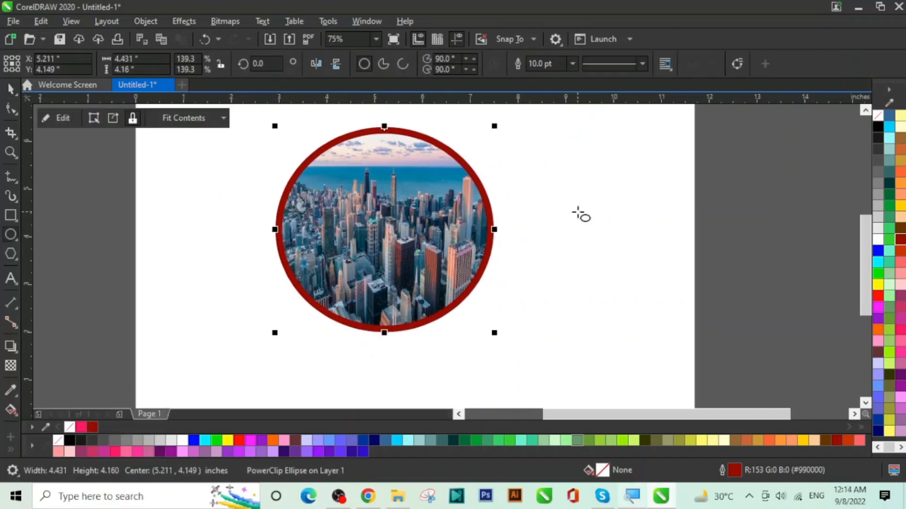
Step: Marquee-select the photo-filled circle and delete it
{"action": "left_click", "coordinate": [20, 99]}
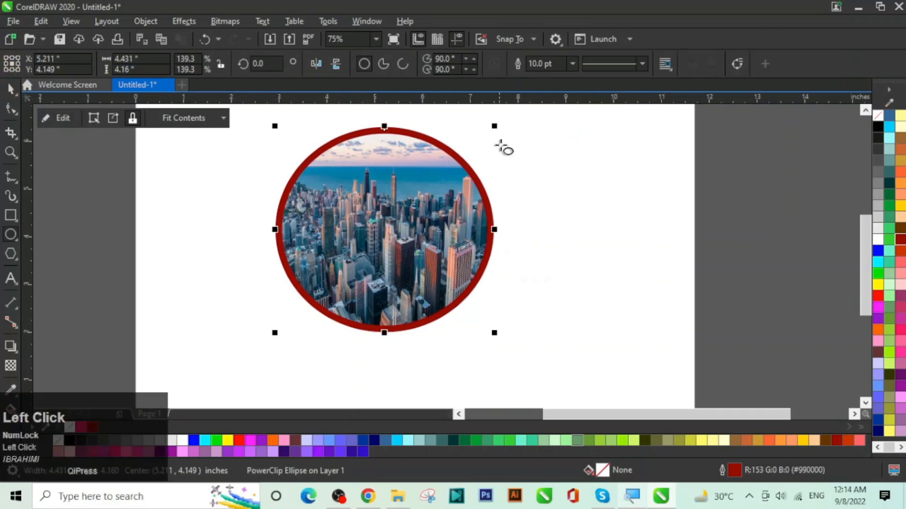
{"action": "left_click", "coordinate": [11, 89]}
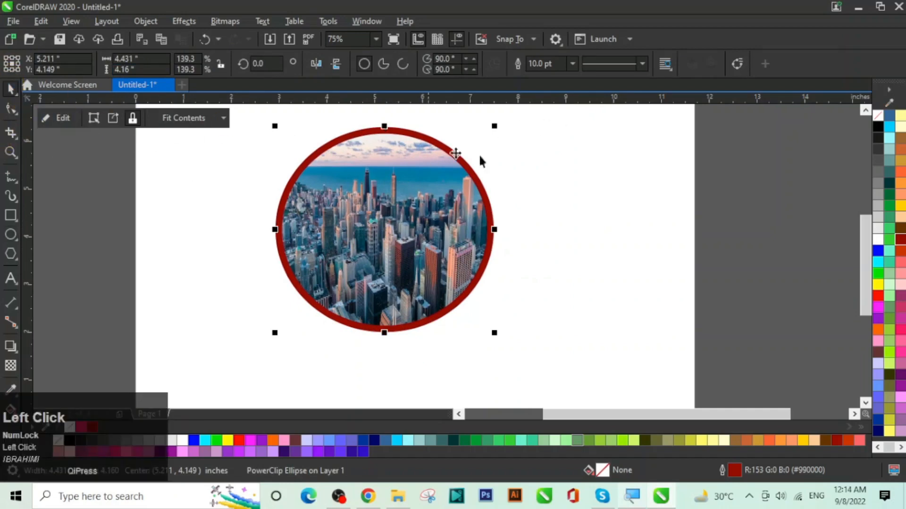
{"action": "left_click_drag", "start_coordinate": [550, 125], "coordinate": [459, 357]}
{"action": "key", "text": "Delete"}
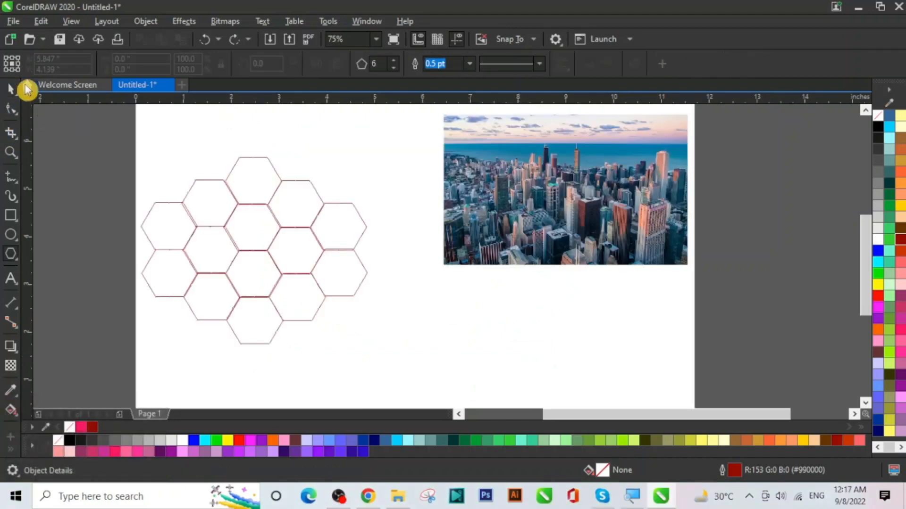
Step: Shift the hexagon honeycomb slightly right, pull several hexagons out, then undo those moves
{"action": "left_click", "coordinate": [14, 92]}
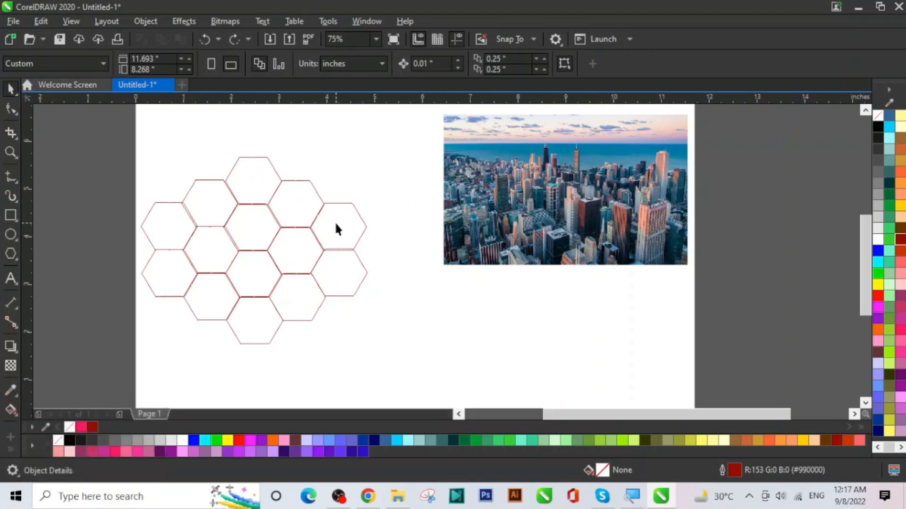
{"action": "mouse_move", "coordinate": [336, 225]}
{"action": "left_mouse_down"}
{"action": "mouse_move", "coordinate": [353, 214]}
{"action": "mouse_move", "coordinate": [350, 223]}
{"action": "left_mouse_up"}
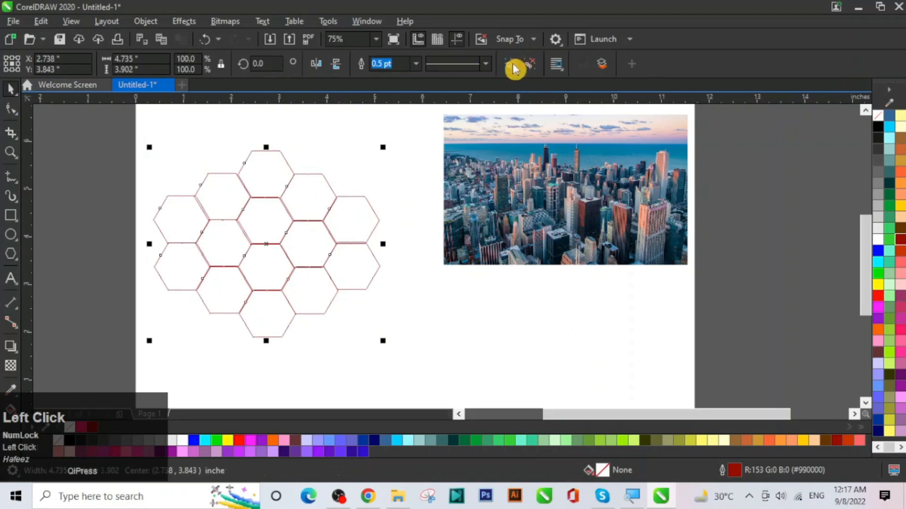
{"action": "left_click", "coordinate": [386, 296]}
{"action": "left_click_drag", "start_coordinate": [357, 283], "coordinate": [378, 301]}
{"action": "left_click_drag", "start_coordinate": [354, 223], "coordinate": [386, 187]}
{"action": "left_click_drag", "start_coordinate": [313, 202], "coordinate": [334, 173]}
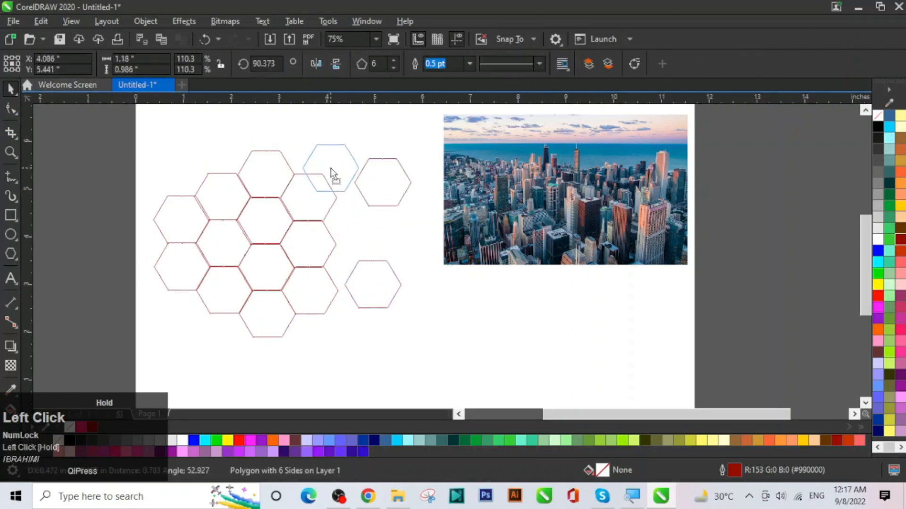
{"action": "left_click_drag", "start_coordinate": [277, 179], "coordinate": [249, 162]}
{"action": "left_click_drag", "start_coordinate": [217, 196], "coordinate": [178, 181]}
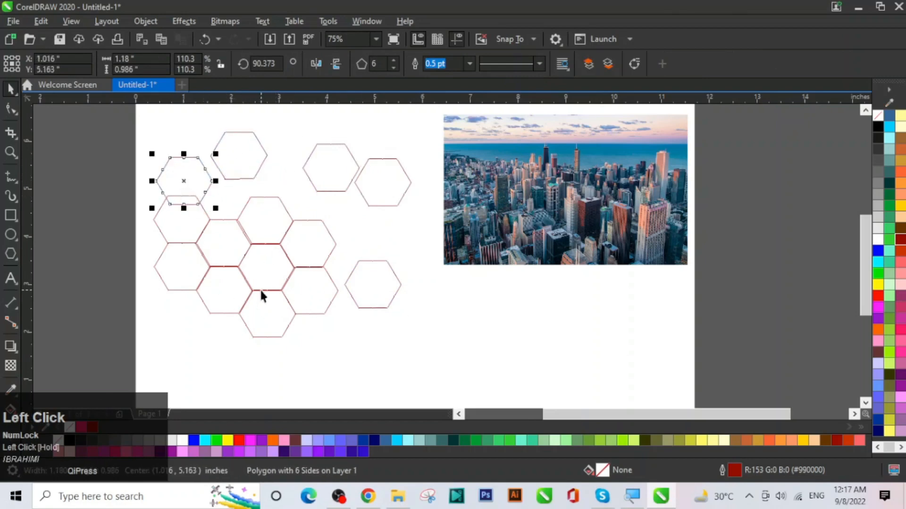
{"action": "key", "text": "ctrl+z"}
{"action": "key", "text": "ctrl+z"}
{"action": "key", "text": "ctrl+z"}
{"action": "key", "text": "ctrl+z"}
{"action": "key", "text": "ctrl+z"}
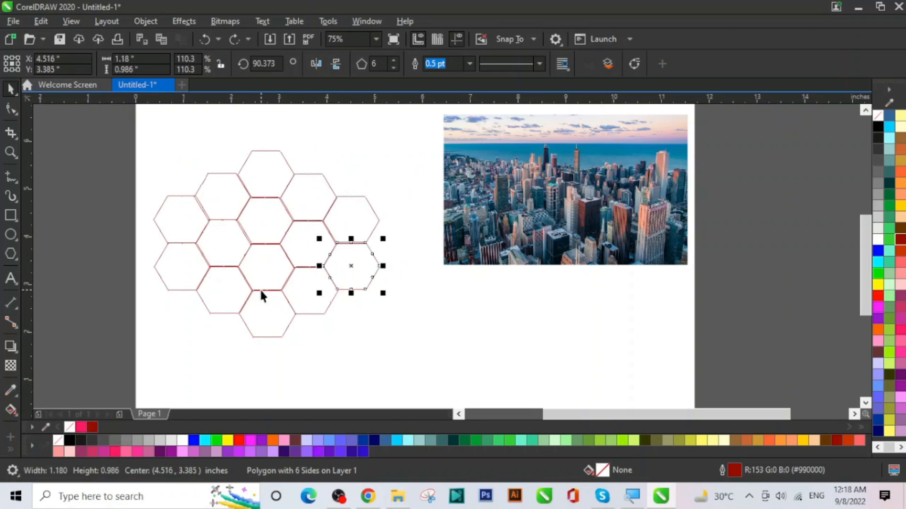
Step: Marquee-select all 14 hexagons of the honeycomb
{"action": "left_click", "coordinate": [370, 363]}
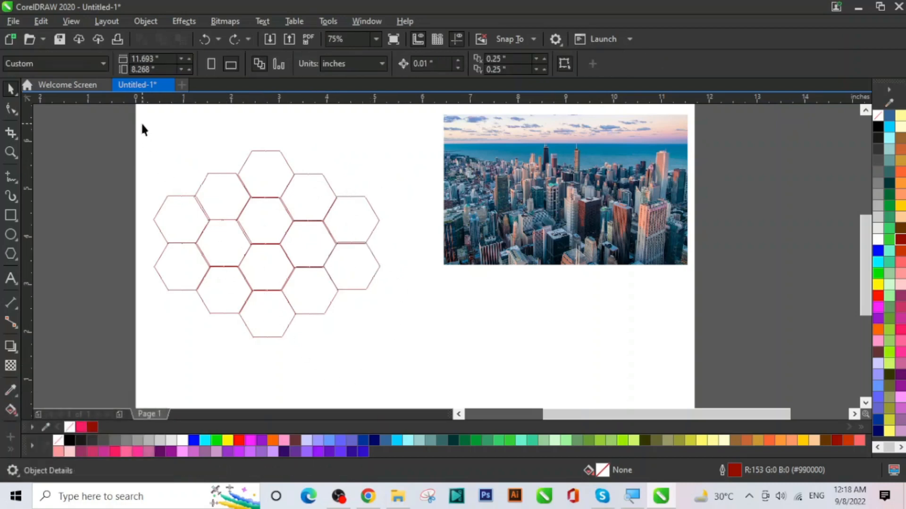
{"action": "left_click_drag", "start_coordinate": [141, 123], "coordinate": [241, 306]}
{"action": "left_click_drag", "start_coordinate": [381, 366], "coordinate": [394, 366]}
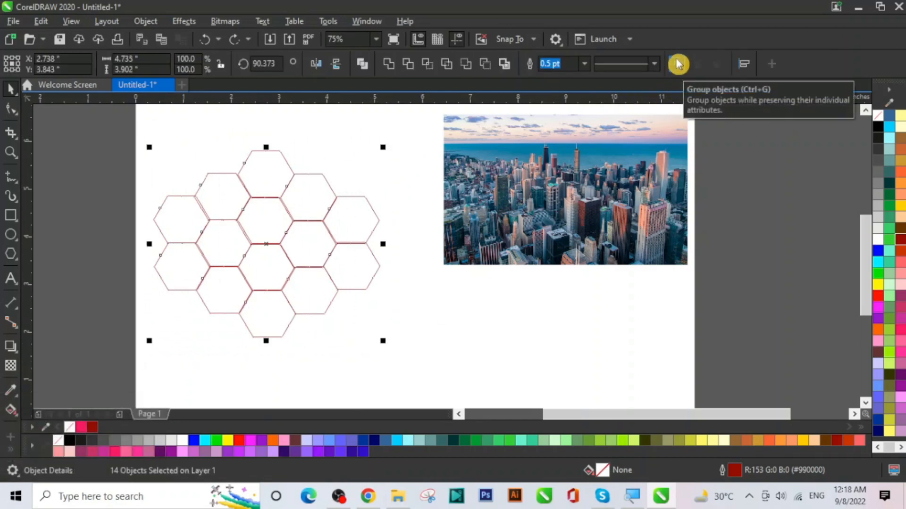
Step: Group the 14 hexagons and move the group slightly right and down
{"action": "right_click", "coordinate": [345, 222]}
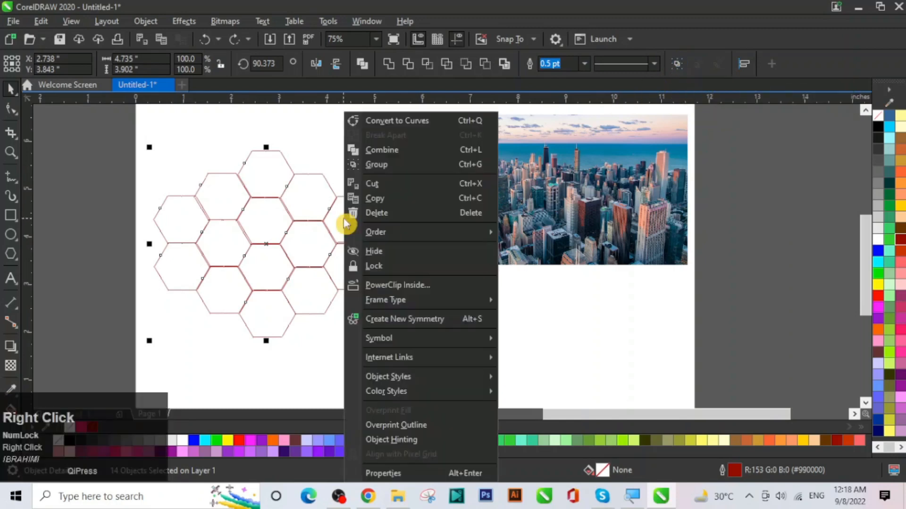
{"action": "left_click", "coordinate": [390, 166]}
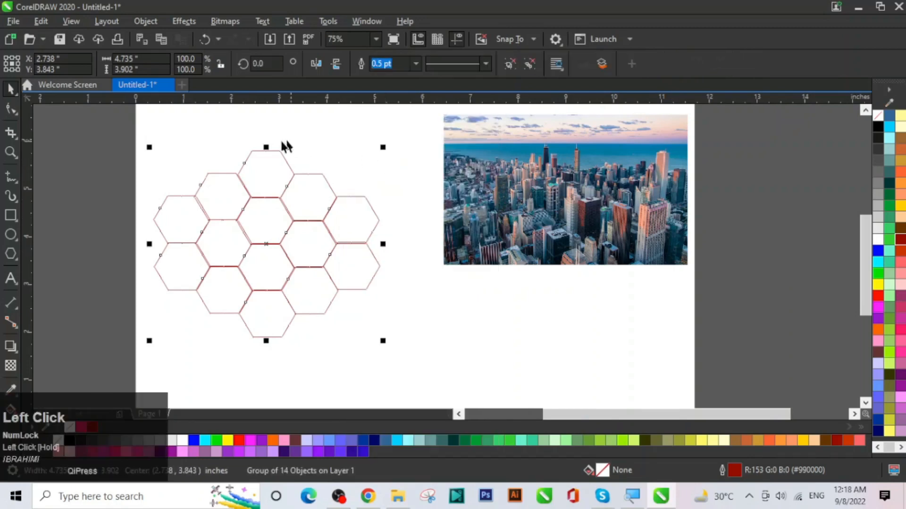
{"action": "left_click", "coordinate": [446, 330]}
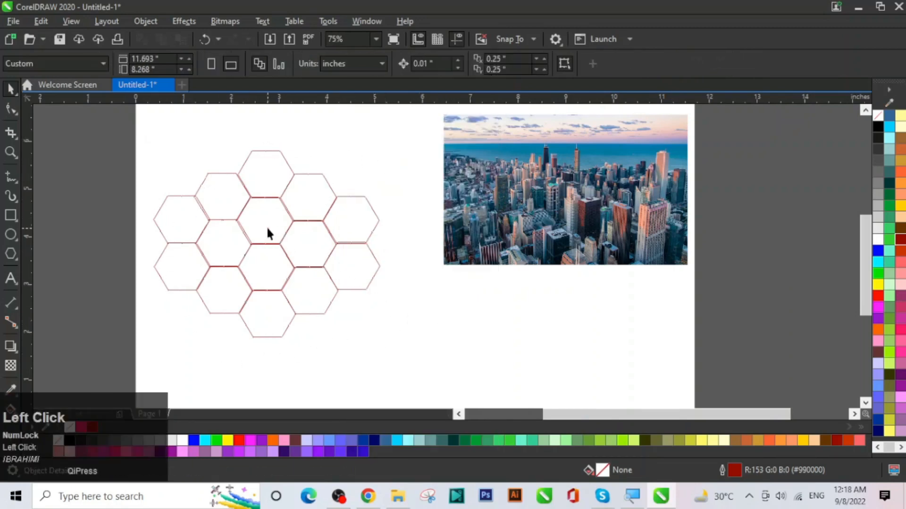
{"action": "left_click_drag", "start_coordinate": [274, 236], "coordinate": [294, 238]}
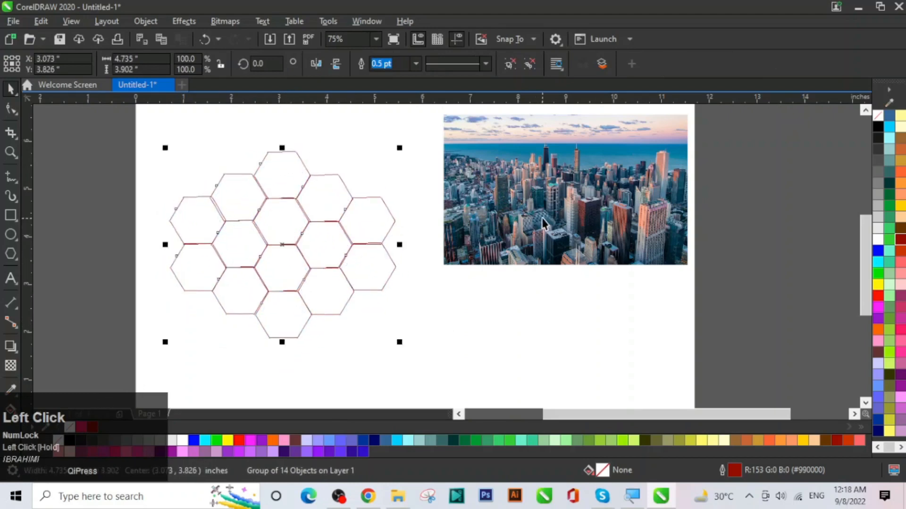
Step: Move the city photo lower on the page and enlarge it from a corner handle
{"action": "mouse_move", "coordinate": [542, 217]}
{"action": "left_mouse_down"}
{"action": "mouse_move", "coordinate": [562, 209]}
{"action": "mouse_move", "coordinate": [571, 253]}
{"action": "mouse_move", "coordinate": [557, 261]}
{"action": "left_mouse_up"}
{"action": "left_click_drag", "start_coordinate": [683, 154], "coordinate": [722, 136]}
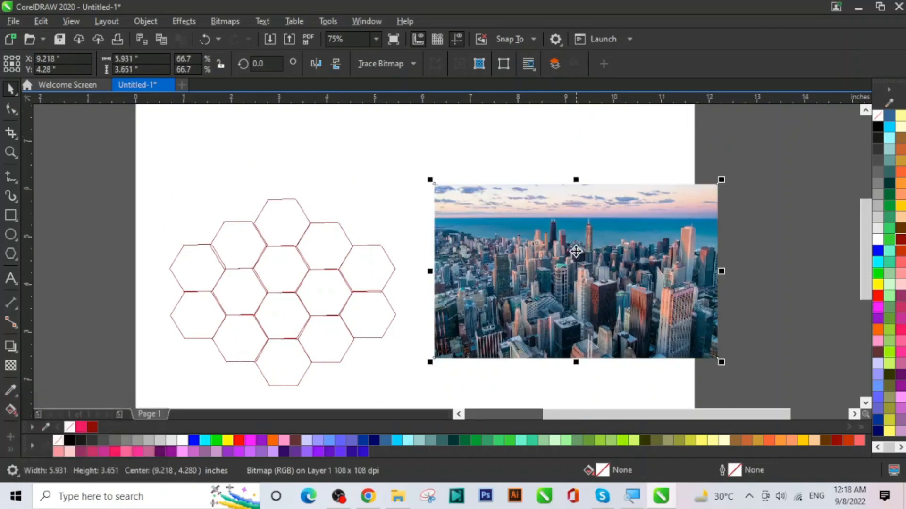
{"action": "left_click_drag", "start_coordinate": [865, 233], "coordinate": [866, 244]}
Step: PowerClip the city photo inside the 14-hexagon honeycomb group
{"action": "right_click", "coordinate": [614, 209]}
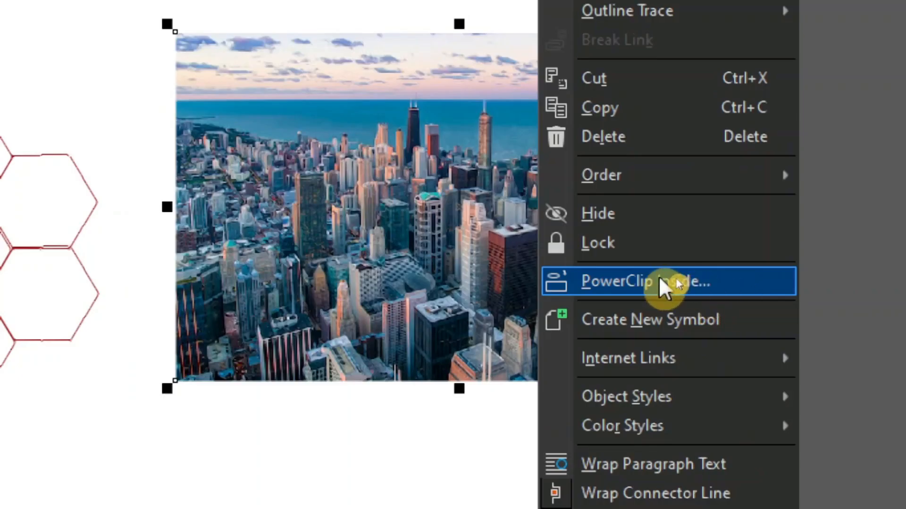
{"action": "left_click", "coordinate": [696, 280]}
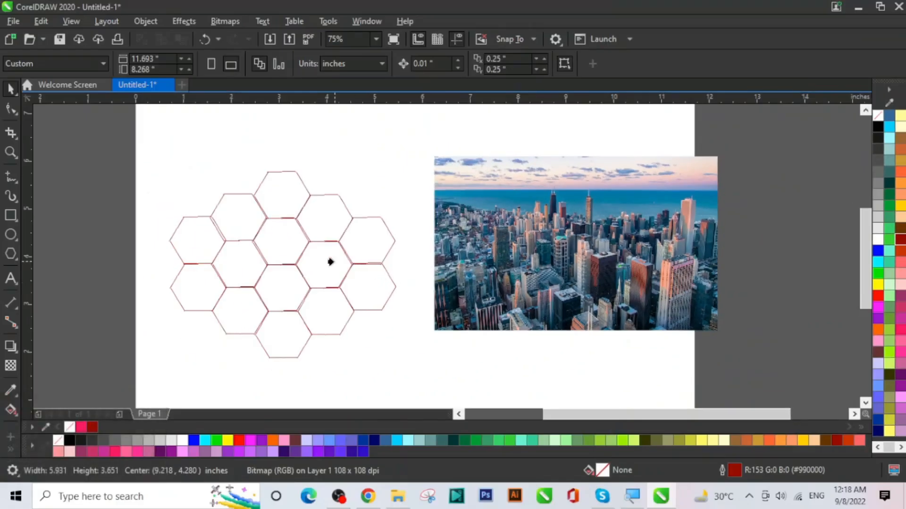
{"action": "left_click", "coordinate": [269, 252]}
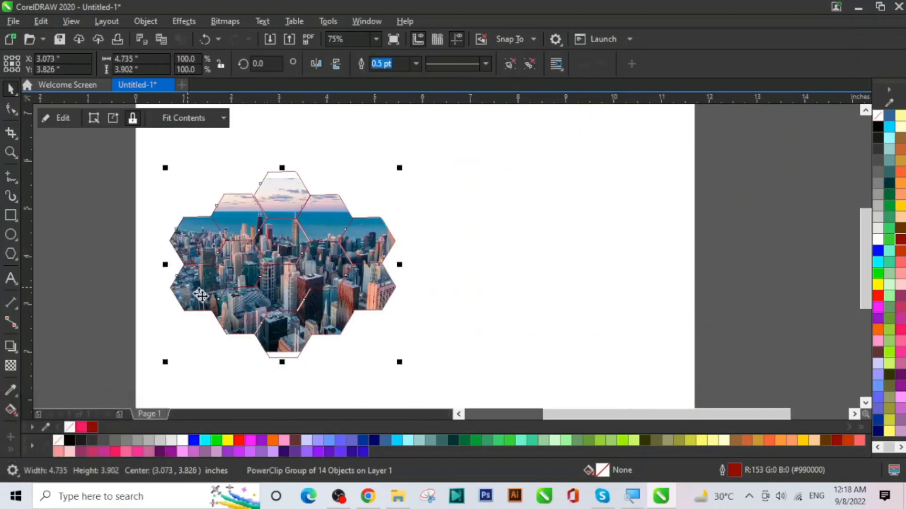
{"action": "left_click", "coordinate": [509, 272]}
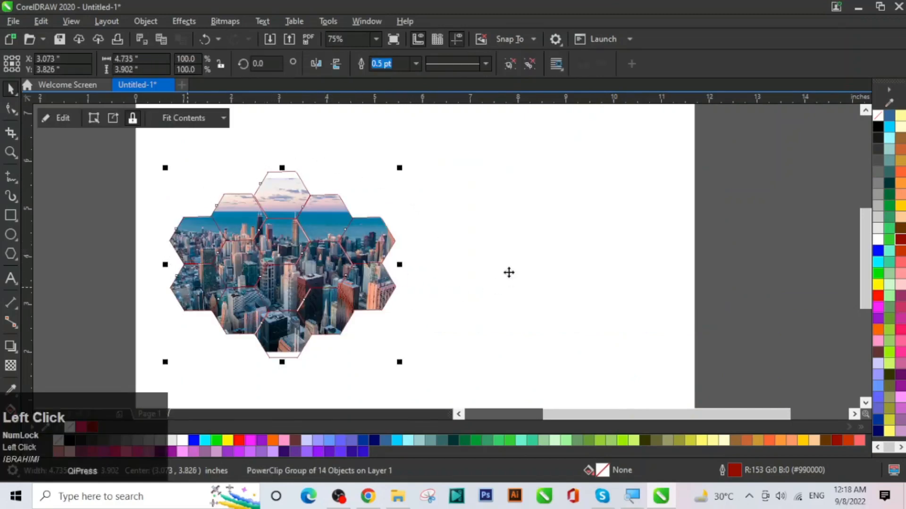
{"action": "left_click", "coordinate": [472, 253]}
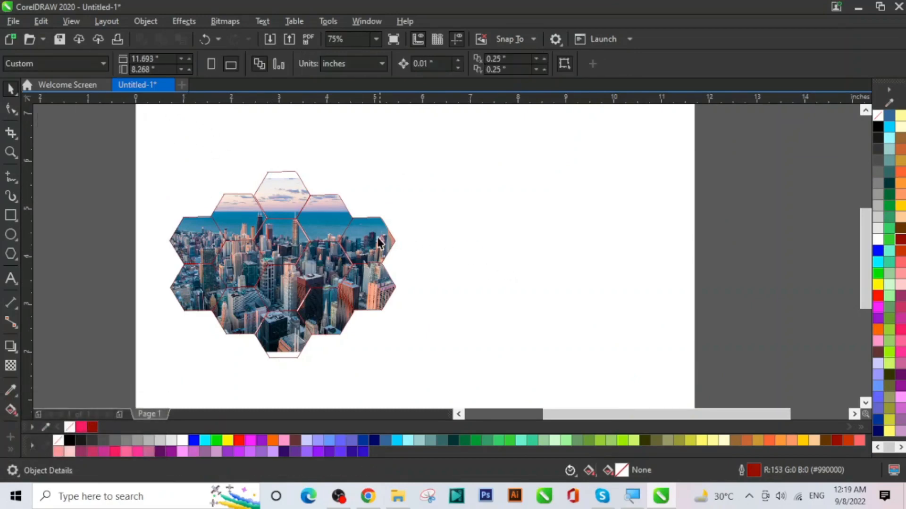
Step: Move the photo-filled honeycomb toward the page centre
{"action": "left_click", "coordinate": [363, 237]}
{"action": "left_click_drag", "start_coordinate": [363, 237], "coordinate": [468, 227]}
{"action": "left_click", "coordinate": [579, 232]}
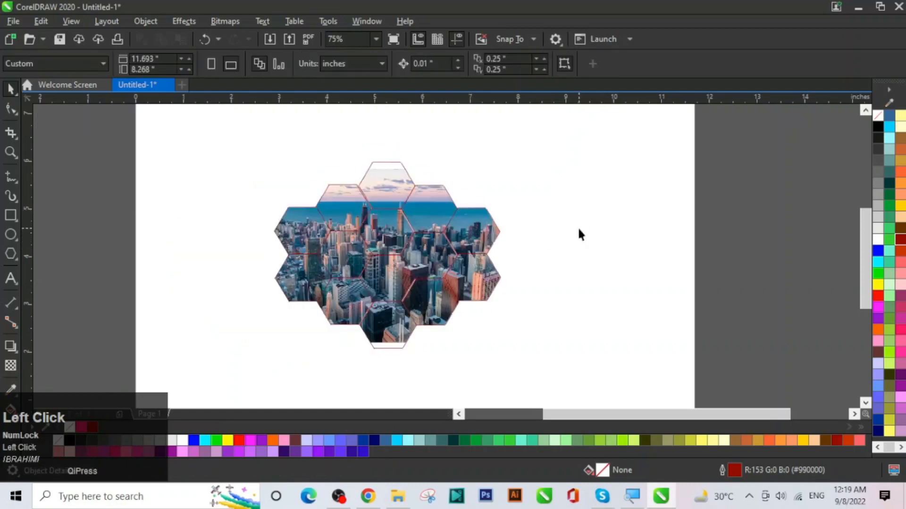
Step: Ungroup the honeycomb PowerClip into 14 separate hexagons
{"action": "left_click", "coordinate": [363, 251]}
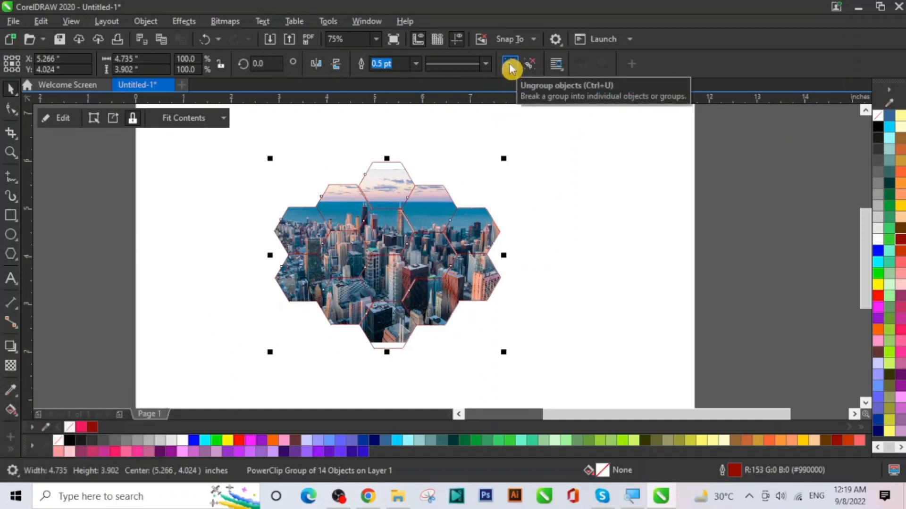
{"action": "right_click", "coordinate": [437, 239]}
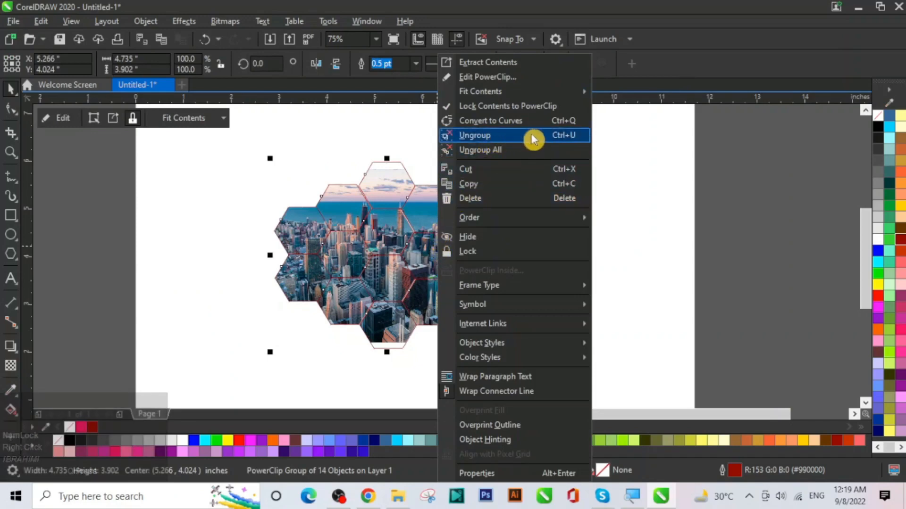
{"action": "left_click", "coordinate": [493, 138]}
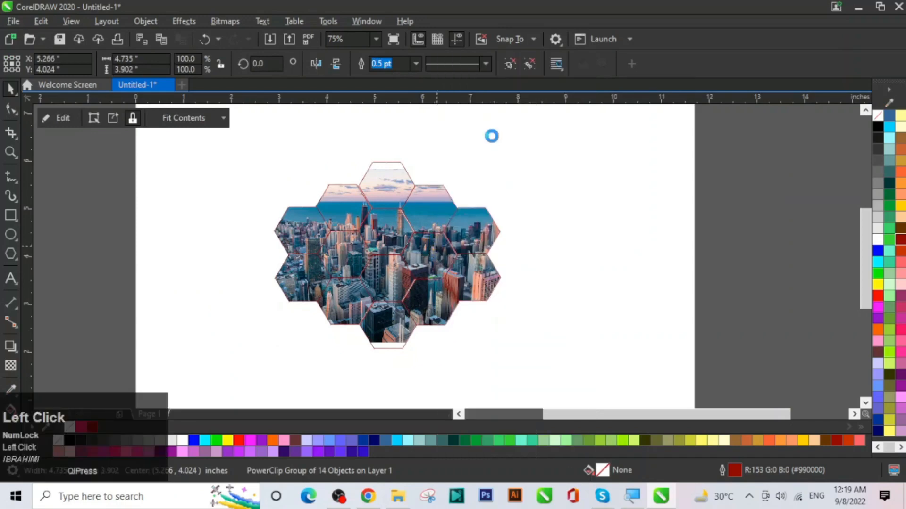
{"action": "left_click", "coordinate": [588, 232]}
Step: Drag the upper-right and lower-right hexagons out to the right of the cluster
{"action": "left_click", "coordinate": [474, 234]}
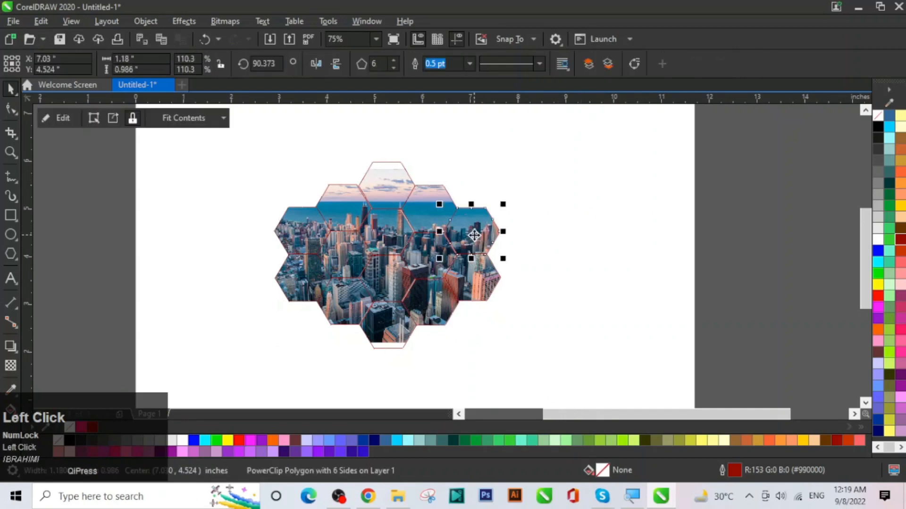
{"action": "left_click_drag", "start_coordinate": [474, 234], "coordinate": [561, 211]}
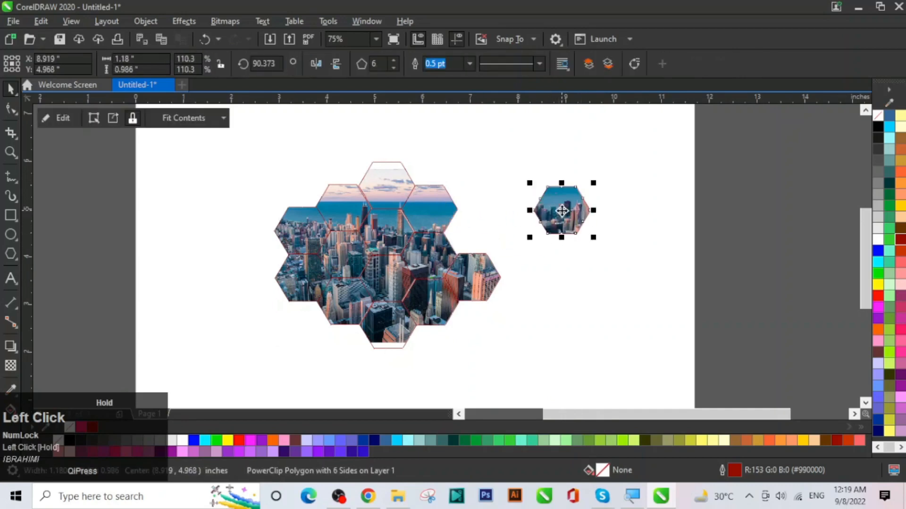
{"action": "left_click", "coordinate": [480, 274]}
{"action": "left_click_drag", "start_coordinate": [480, 274], "coordinate": [554, 275]}
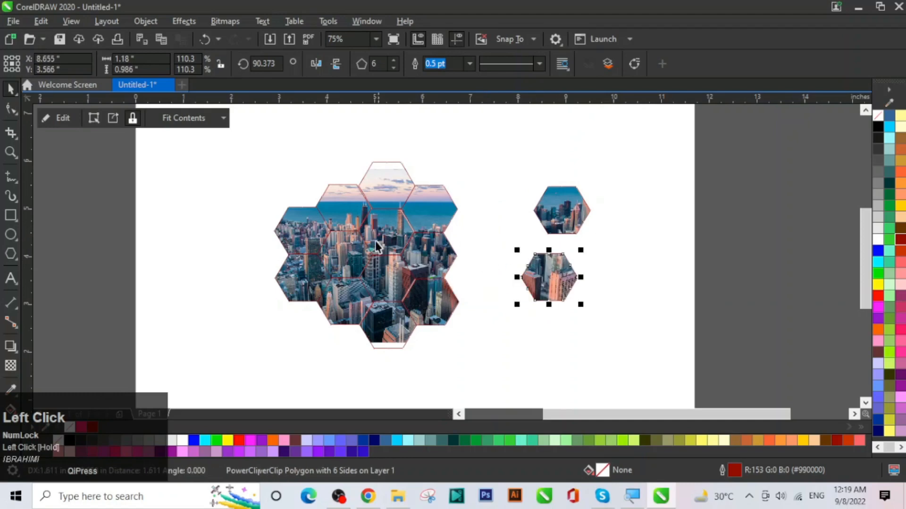
{"action": "left_click", "coordinate": [308, 228]}
{"action": "double_click", "coordinate": [308, 229]}
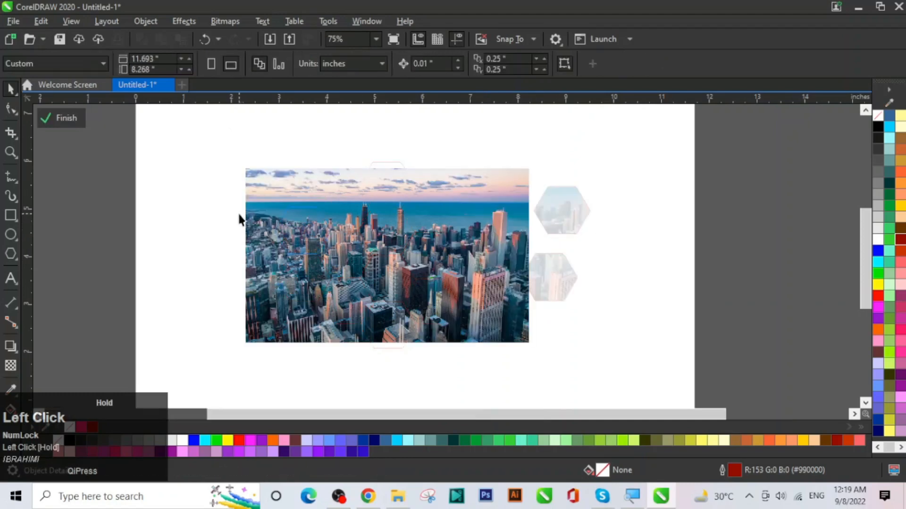
{"action": "double_click", "coordinate": [240, 214]}
Step: Pull the remaining hexagons outward in all directions to scatter them across the page
{"action": "left_click_drag", "start_coordinate": [303, 231], "coordinate": [220, 206]}
{"action": "left_click_drag", "start_coordinate": [347, 214], "coordinate": [322, 178]}
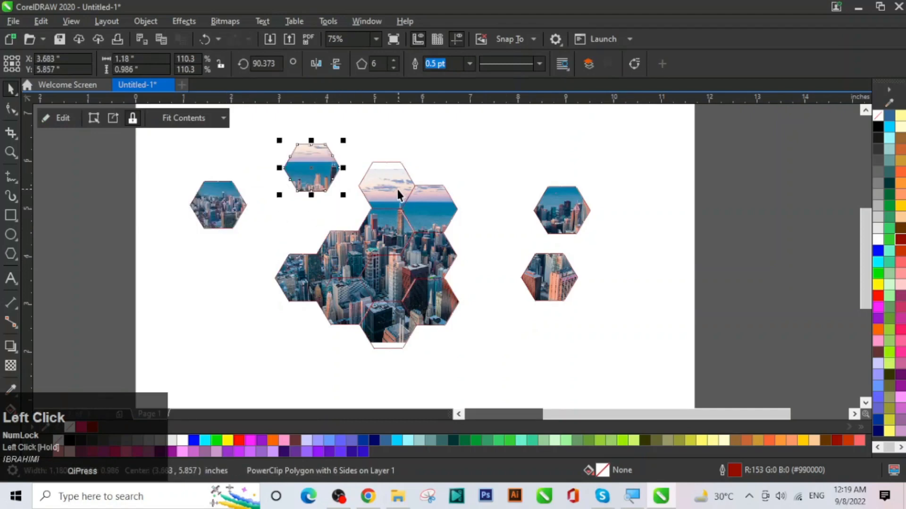
{"action": "left_click_drag", "start_coordinate": [398, 195], "coordinate": [421, 153]}
{"action": "left_click_drag", "start_coordinate": [434, 207], "coordinate": [503, 176]}
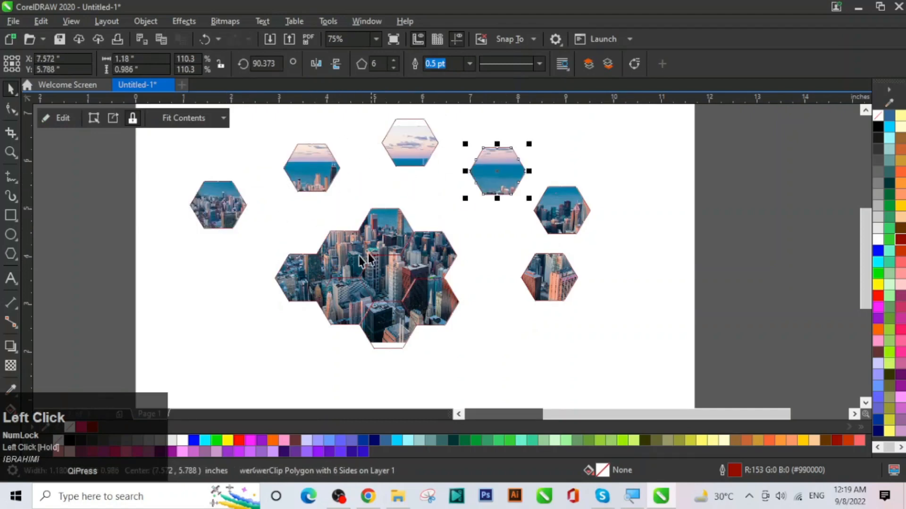
{"action": "left_click_drag", "start_coordinate": [302, 279], "coordinate": [273, 300]}
{"action": "left_click_drag", "start_coordinate": [343, 252], "coordinate": [323, 242]}
{"action": "left_click_drag", "start_coordinate": [390, 231], "coordinate": [382, 209]}
{"action": "left_click_drag", "start_coordinate": [421, 250], "coordinate": [456, 233]}
{"action": "left_click_drag", "start_coordinate": [432, 300], "coordinate": [464, 310]}
{"action": "left_click_drag", "start_coordinate": [389, 284], "coordinate": [413, 278]}
{"action": "left_click_drag", "start_coordinate": [380, 327], "coordinate": [402, 363]}
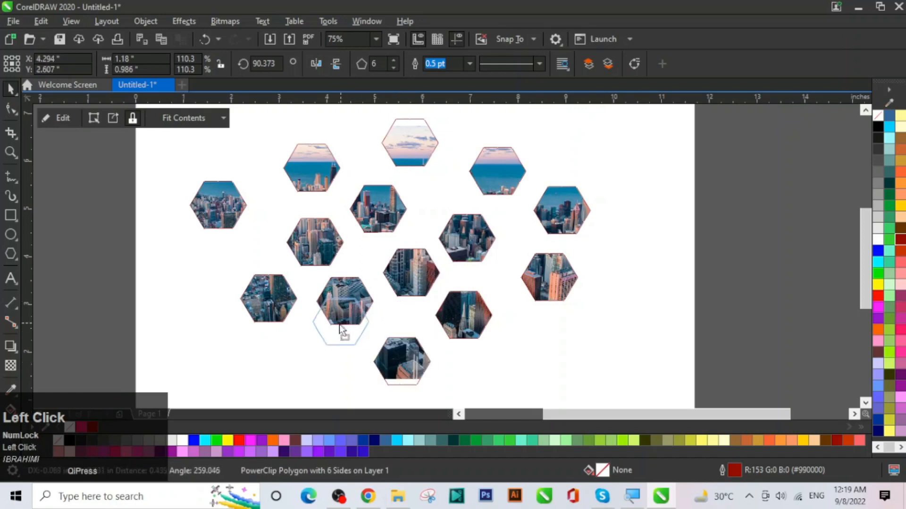
{"action": "left_click_drag", "start_coordinate": [339, 325], "coordinate": [338, 329]}
{"action": "left_click", "coordinate": [630, 259]}
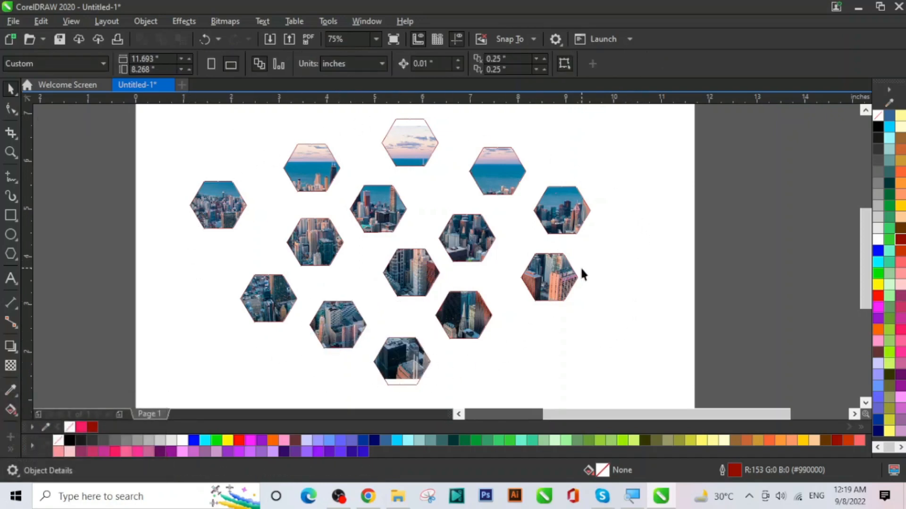
Step: Undo the scattering, then select and group all 14 hexagons into one object
{"action": "key", "text": "y"}
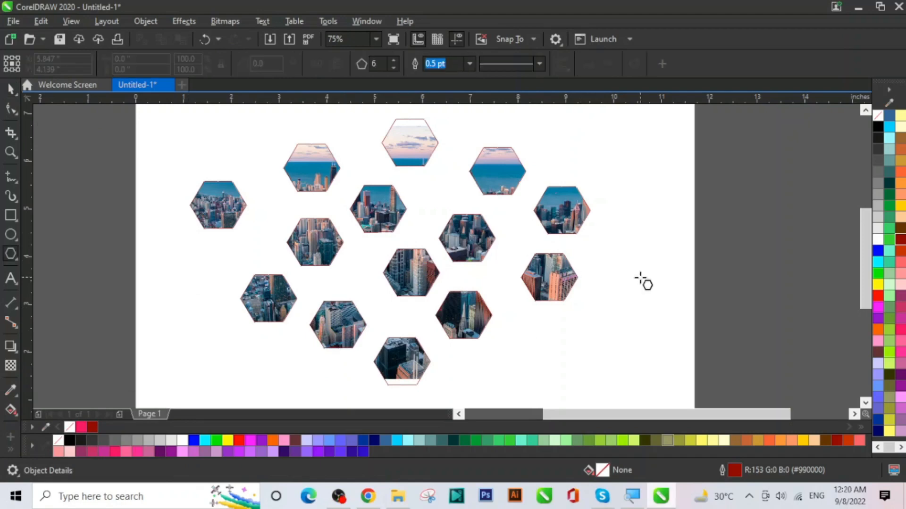
{"action": "key", "text": "ctrl+z"}
{"action": "key", "text": "ctrl+z"}
{"action": "key", "text": "ctrl+z"}
{"action": "key", "text": "ctrl+z"}
{"action": "key", "text": "ctrl+z"}
{"action": "key", "text": "ctrl+z"}
{"action": "key", "text": "ctrl+z"}
{"action": "key", "text": "ctrl+z"}
{"action": "key", "text": "ctrl+z"}
{"action": "key", "text": "ctrl+z"}
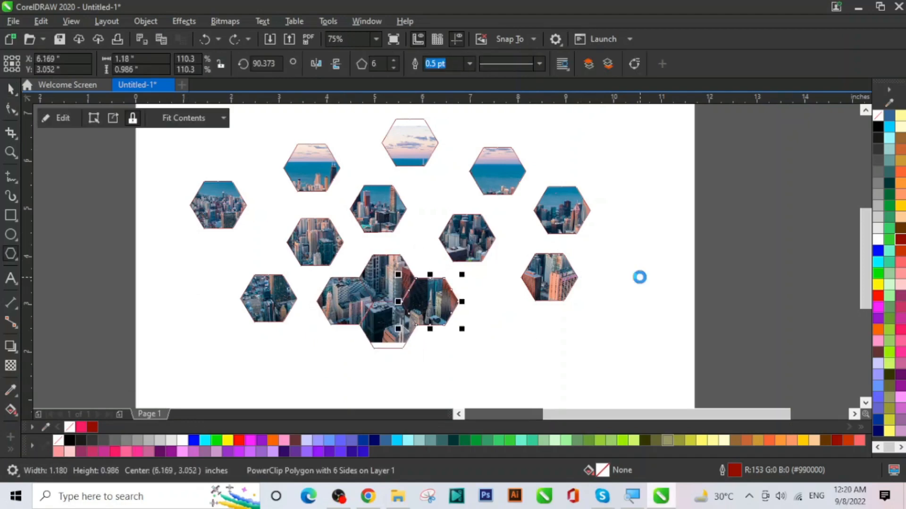
{"action": "key", "text": "ctrl+z"}
{"action": "key", "text": "ctrl+z"}
{"action": "key", "text": "ctrl+z"}
{"action": "key", "text": "ctrl+z"}
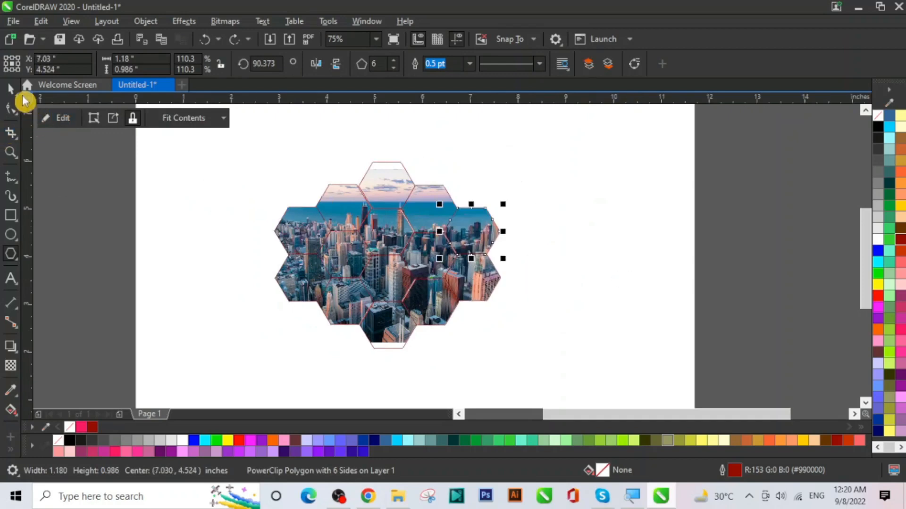
{"action": "left_click", "coordinate": [11, 89]}
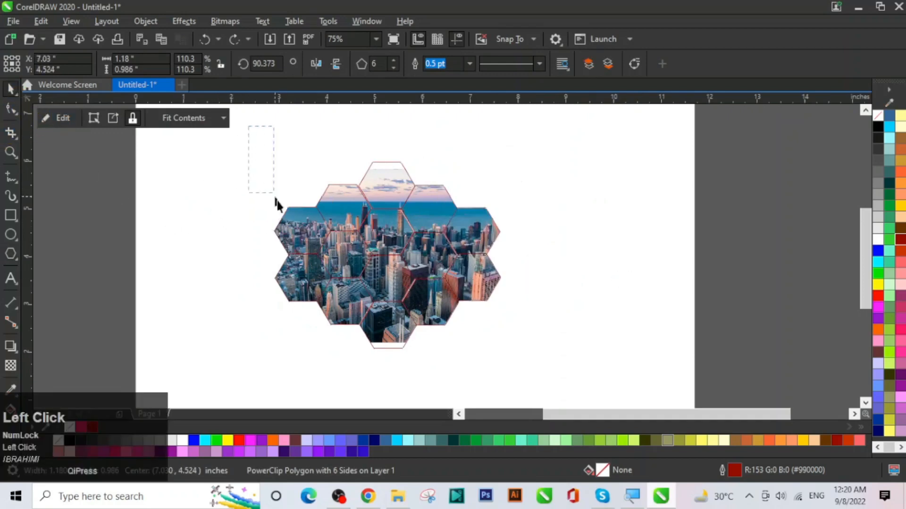
{"action": "left_click_drag", "start_coordinate": [531, 373], "coordinate": [531, 373]}
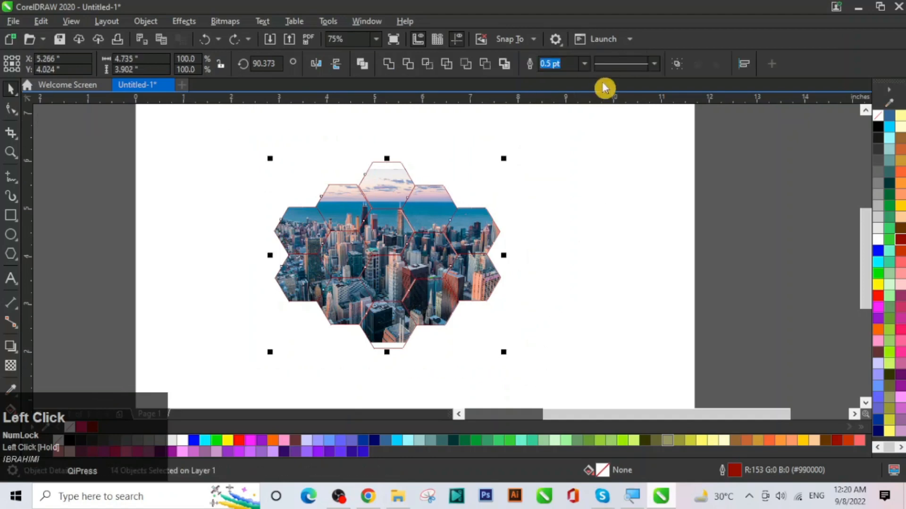
{"action": "left_click", "coordinate": [677, 72]}
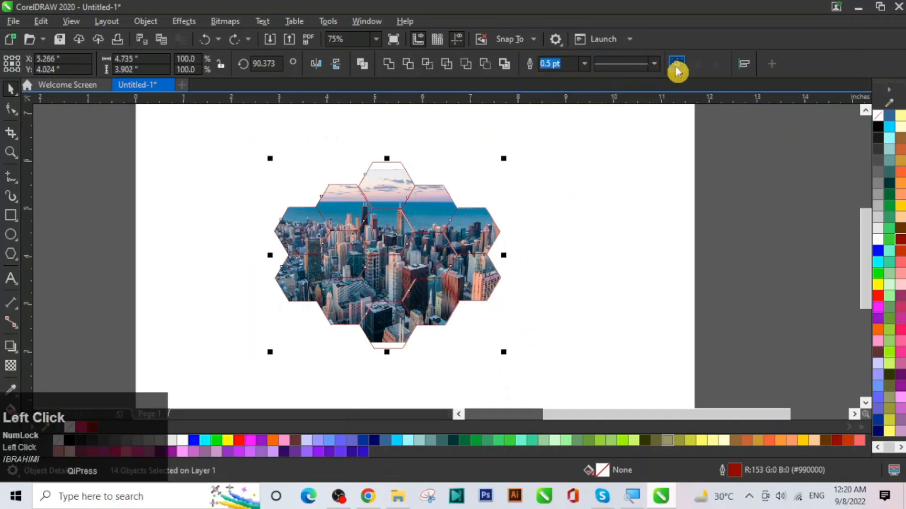
{"action": "left_click", "coordinate": [601, 231]}
Step: Move the hexagon group to the right side of the page and reselect it
{"action": "left_click_drag", "start_coordinate": [429, 269], "coordinate": [646, 222]}
{"action": "left_click", "coordinate": [352, 250]}
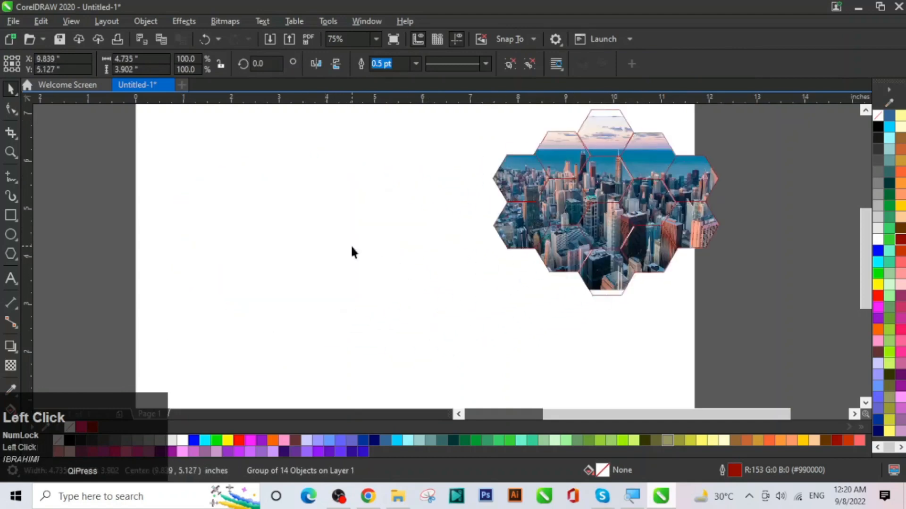
{"action": "key", "text": "y"}
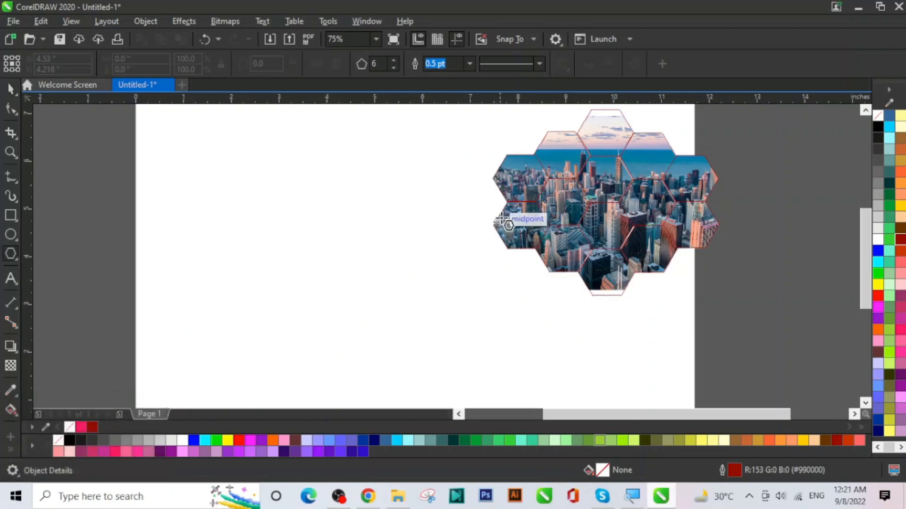
{"action": "left_click", "coordinate": [11, 88]}
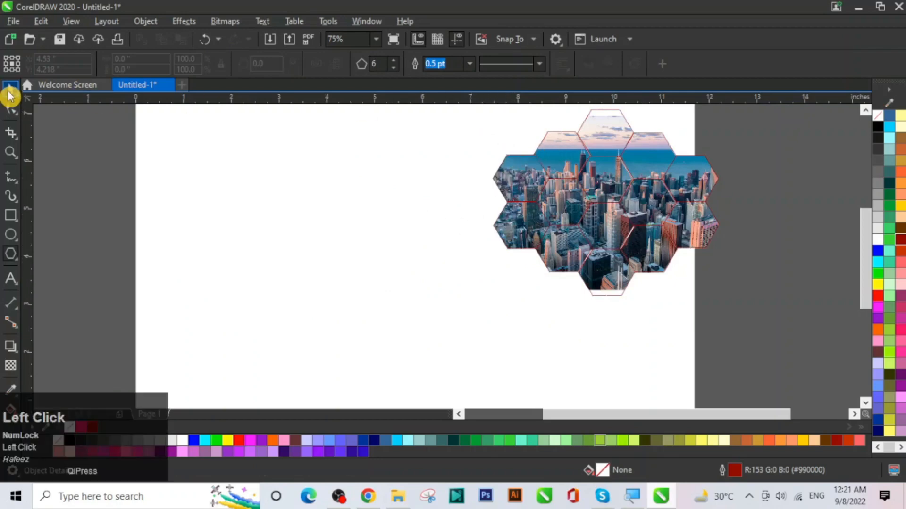
{"action": "left_click_drag", "start_coordinate": [465, 112], "coordinate": [765, 320]}
Step: Delete the hexagon group and draw a square with a wider rectangle below it
{"action": "key", "text": "Delete"}
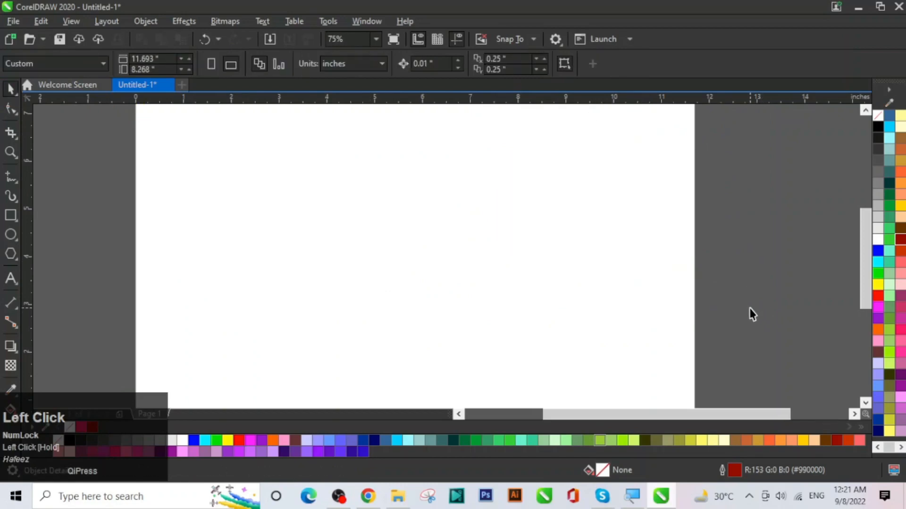
{"action": "left_click", "coordinate": [12, 90]}
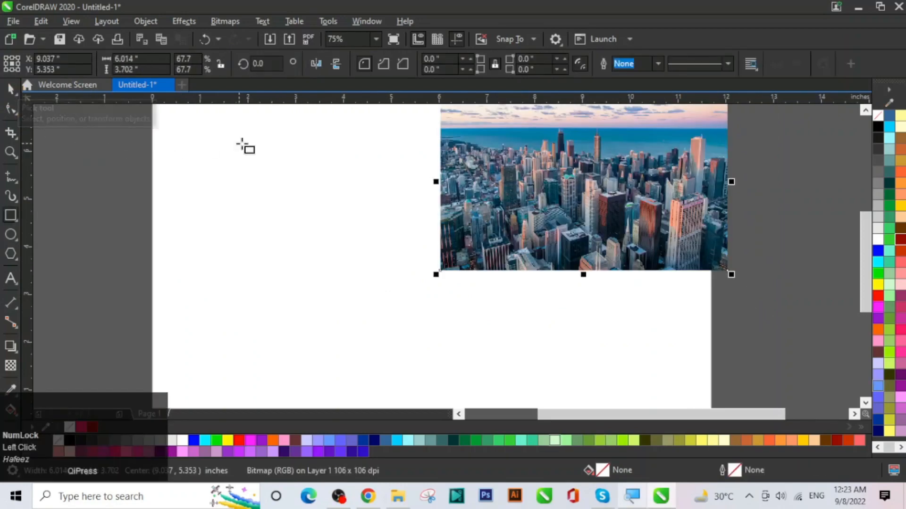
{"action": "left_click_drag", "start_coordinate": [203, 136], "coordinate": [303, 230]}
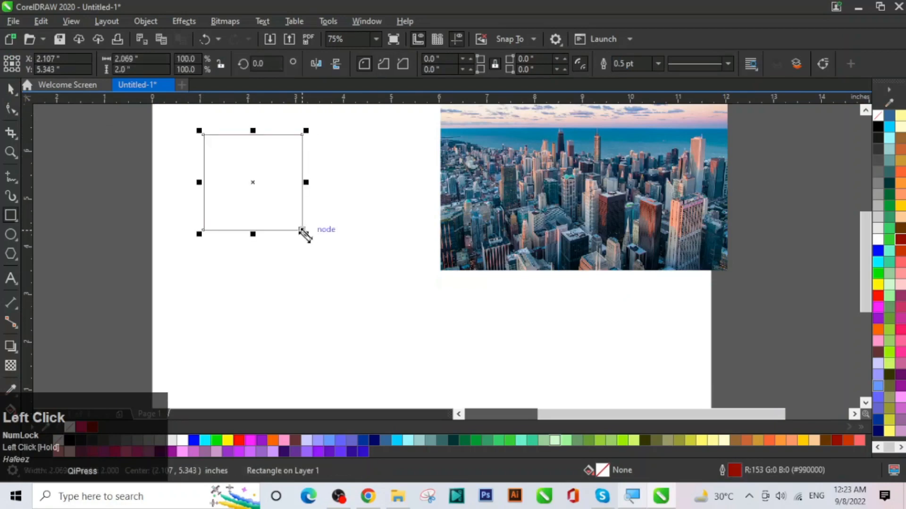
{"action": "left_click_drag", "start_coordinate": [183, 257], "coordinate": [363, 355]}
Step: Draw a polygon below the city photo and reduce it to a three-sided triangle
{"action": "left_click", "coordinate": [18, 257]}
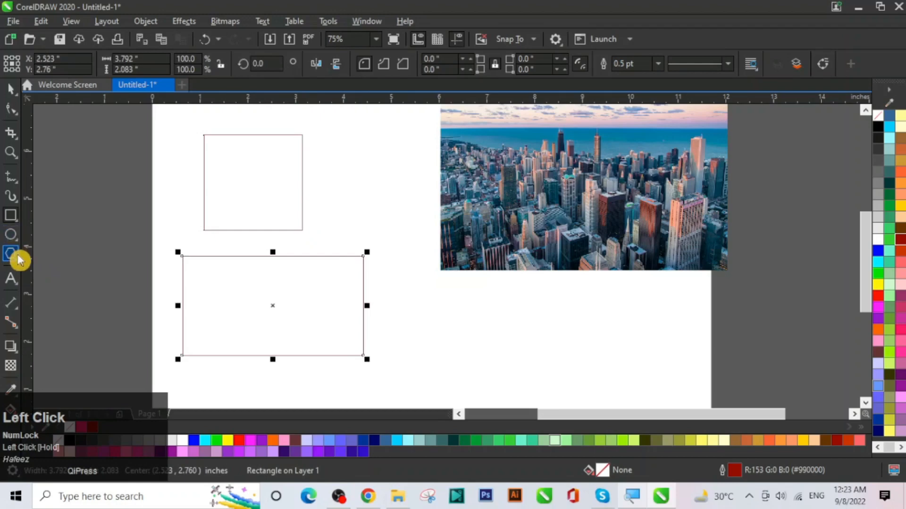
{"action": "left_click", "coordinate": [16, 259]}
{"action": "left_click", "coordinate": [41, 268]}
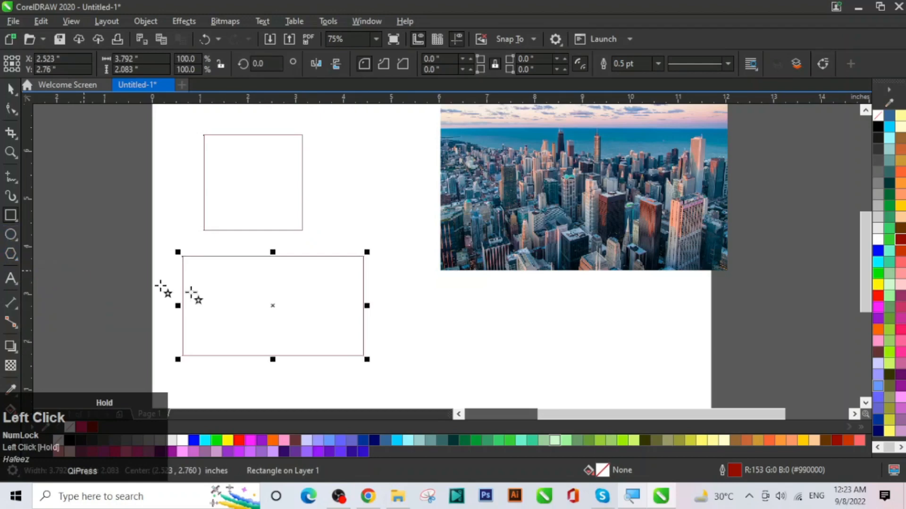
{"action": "left_click_drag", "start_coordinate": [449, 301], "coordinate": [551, 388]}
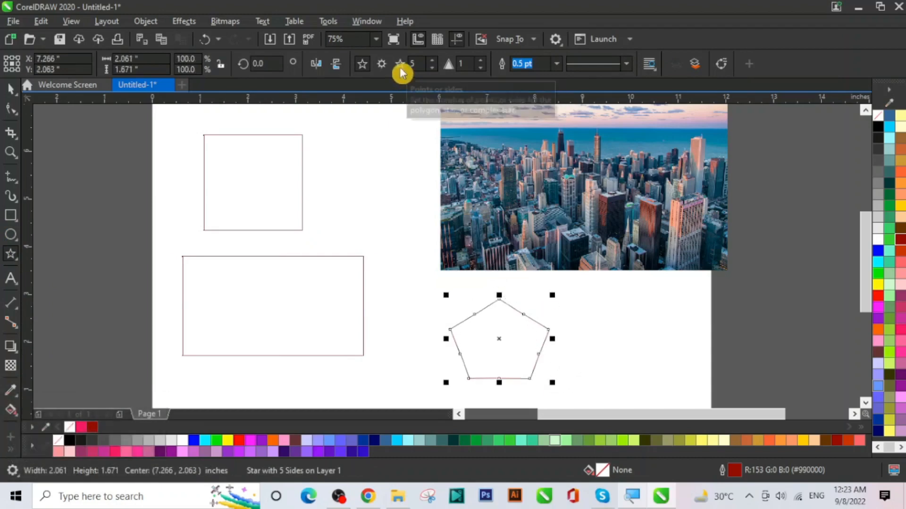
{"action": "left_click", "coordinate": [431, 69]}
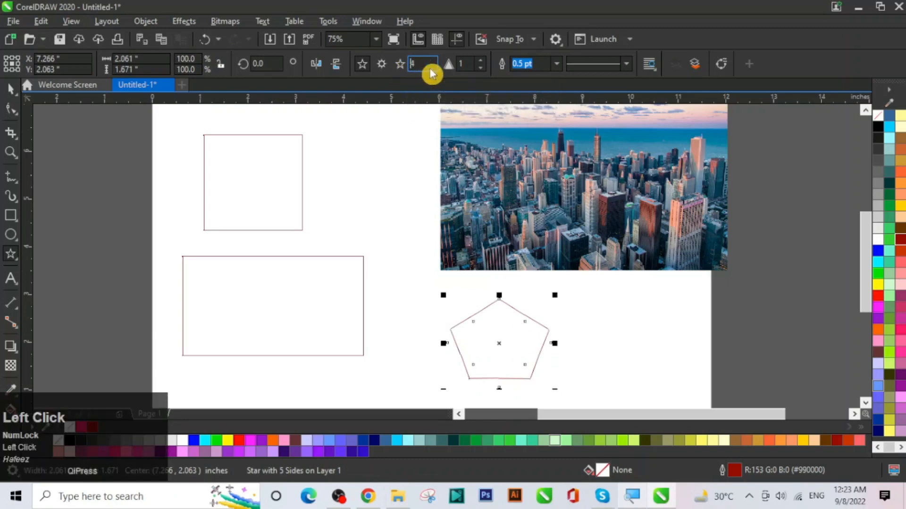
{"action": "left_click", "coordinate": [431, 69]}
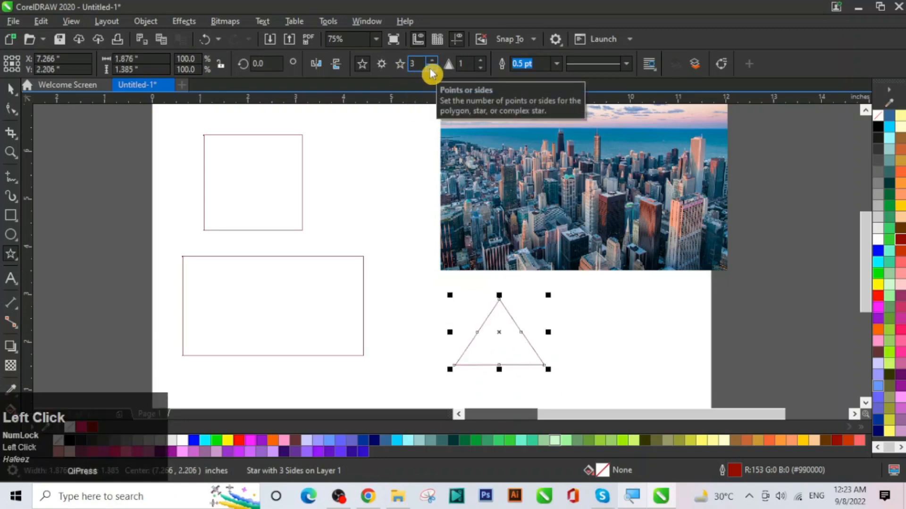
{"action": "left_click", "coordinate": [11, 94]}
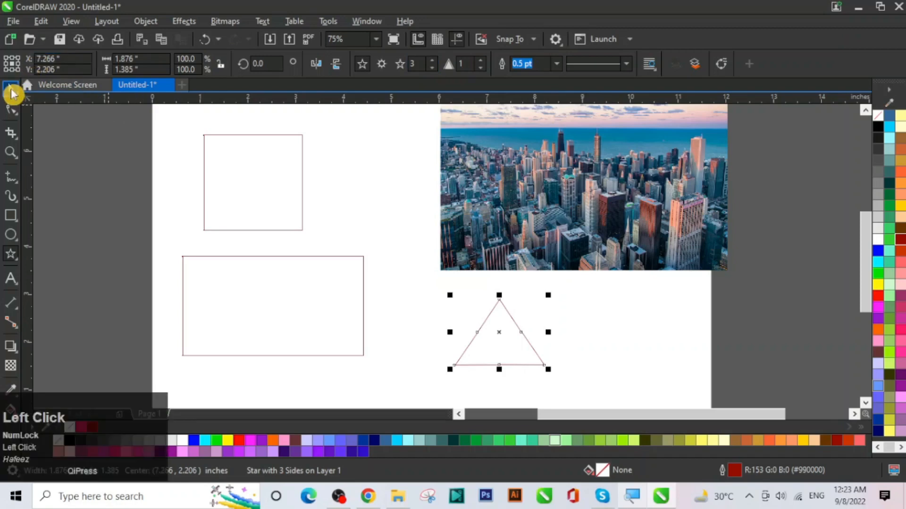
Step: Draw a 10-point complex star beside the square
{"action": "left_click", "coordinate": [385, 66]}
{"action": "left_click_drag", "start_coordinate": [342, 139], "coordinate": [433, 242]}
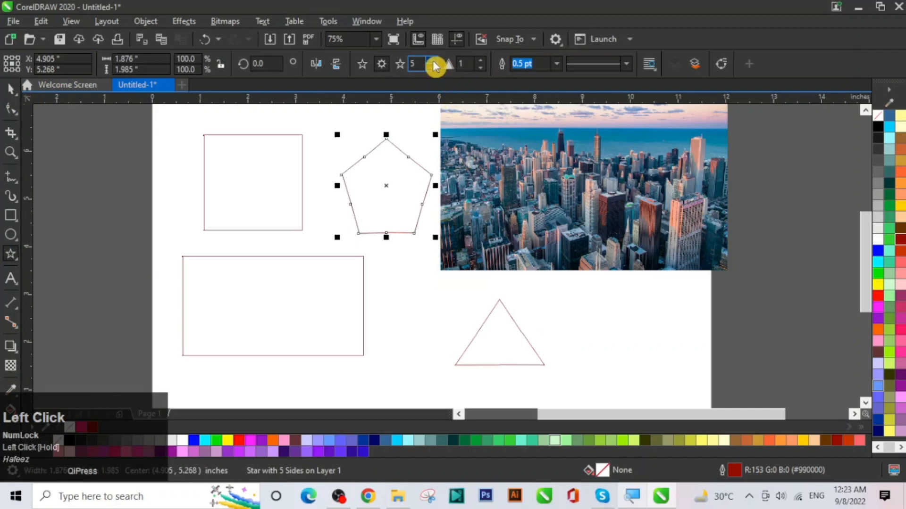
{"action": "left_click_drag", "start_coordinate": [434, 65], "coordinate": [434, 66]}
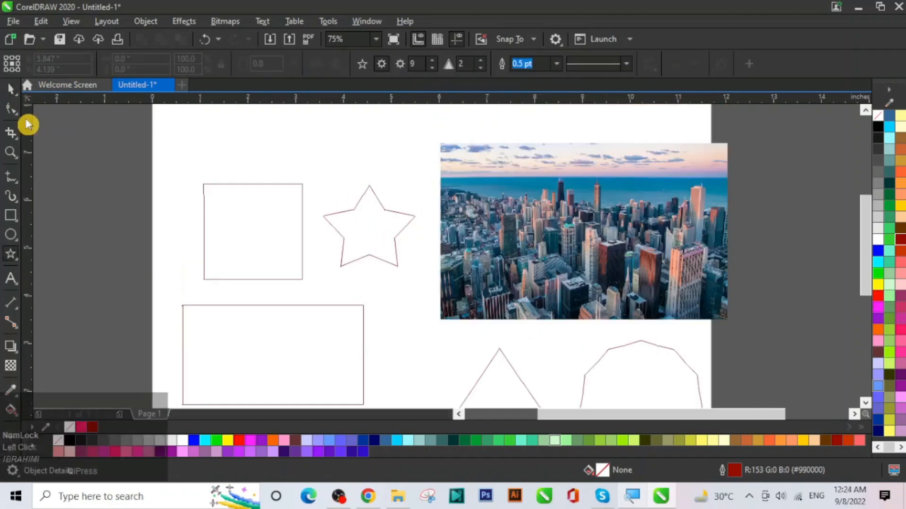
{"action": "left_click", "coordinate": [10, 89]}
{"action": "left_click", "coordinate": [539, 210]}
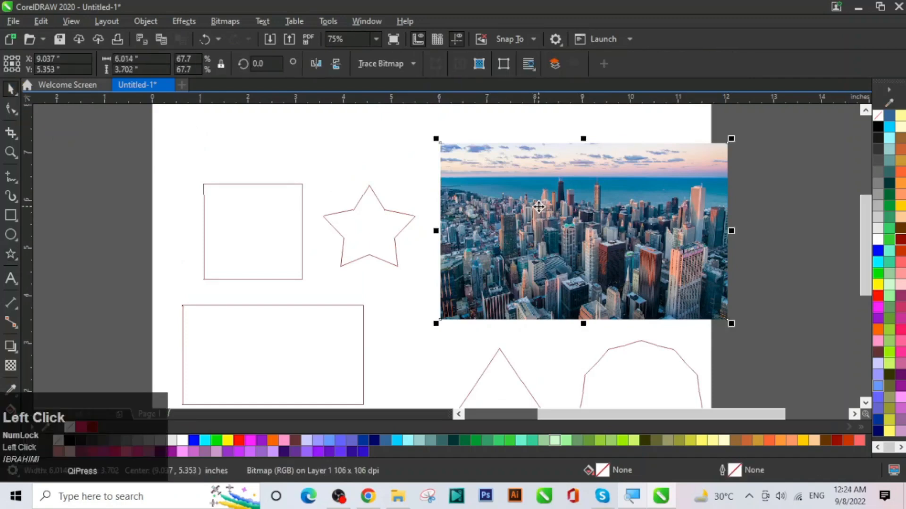
{"action": "right_click", "coordinate": [537, 207]}
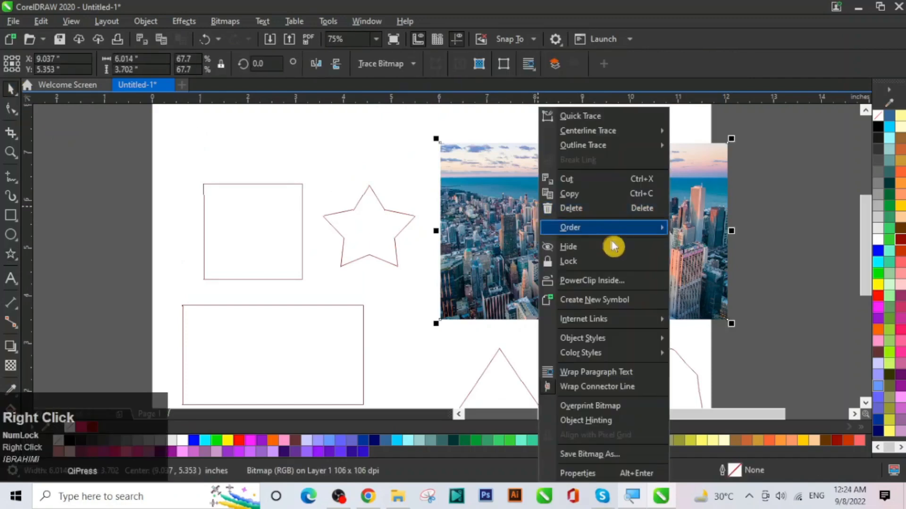
{"action": "left_click", "coordinate": [600, 282]}
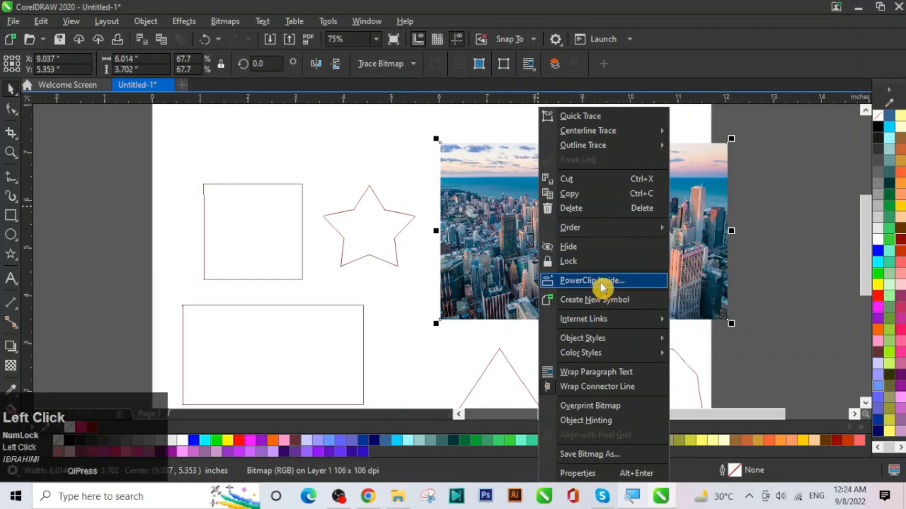
{"action": "left_click", "coordinate": [368, 237]}
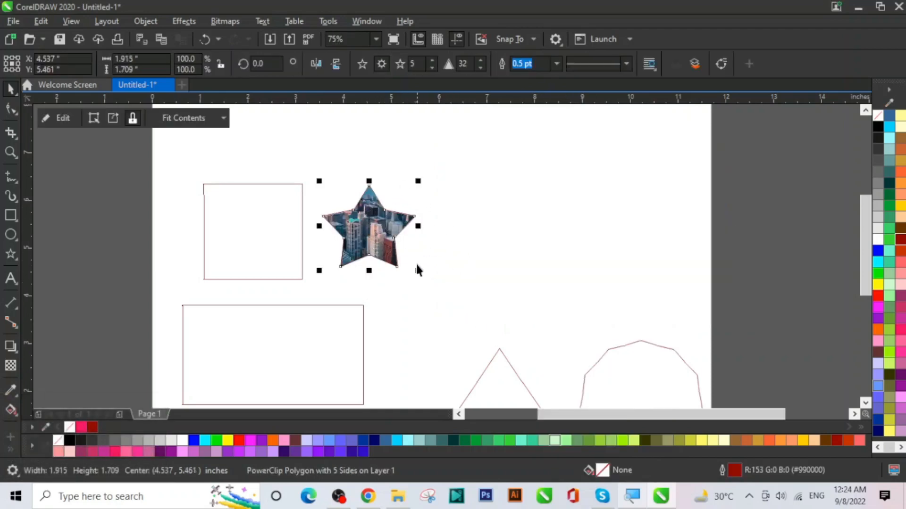
{"action": "left_click_drag", "start_coordinate": [419, 272], "coordinate": [510, 355]}
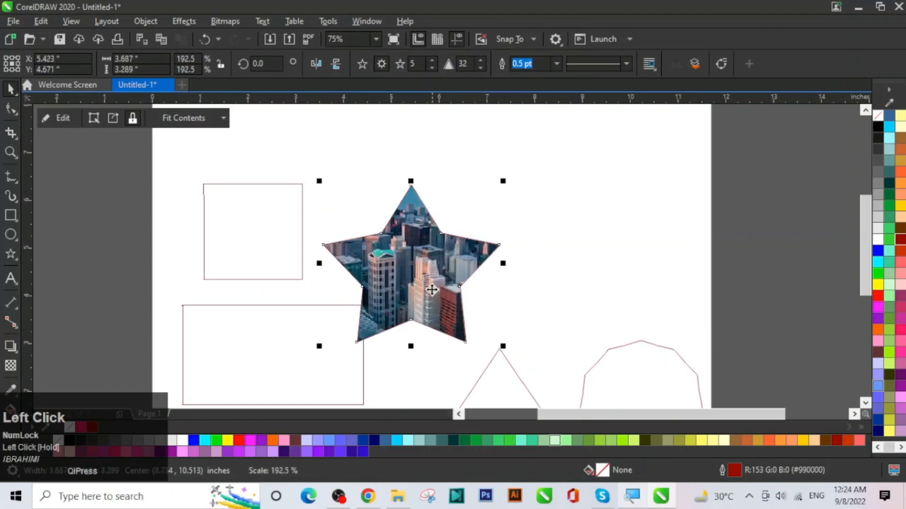
{"action": "left_click_drag", "start_coordinate": [428, 282], "coordinate": [446, 224]}
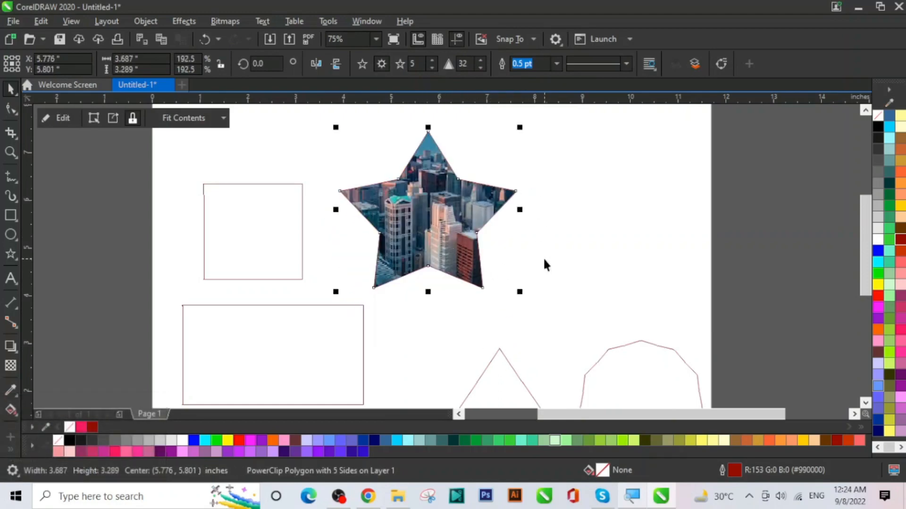
{"action": "key", "text": "ctrl+z"}
{"action": "key", "text": "ctrl+z"}
{"action": "key", "text": "ctrl+z"}
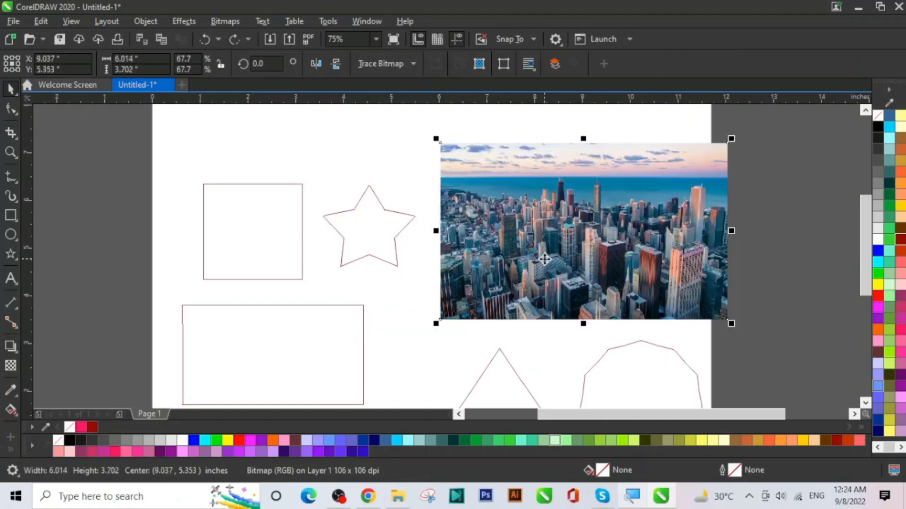
Step: PowerClip the city photo inside the square, then undo it
{"action": "right_click", "coordinate": [542, 259]}
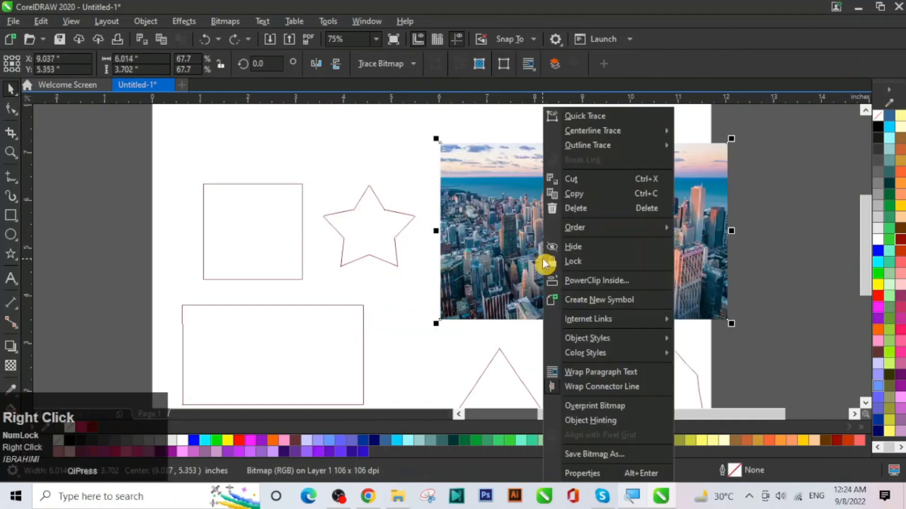
{"action": "left_click", "coordinate": [638, 278]}
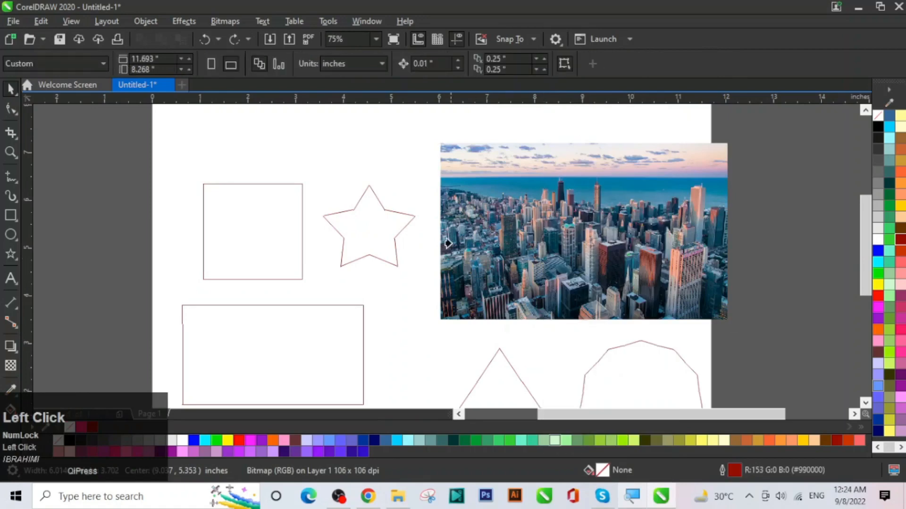
{"action": "left_click", "coordinate": [261, 235]}
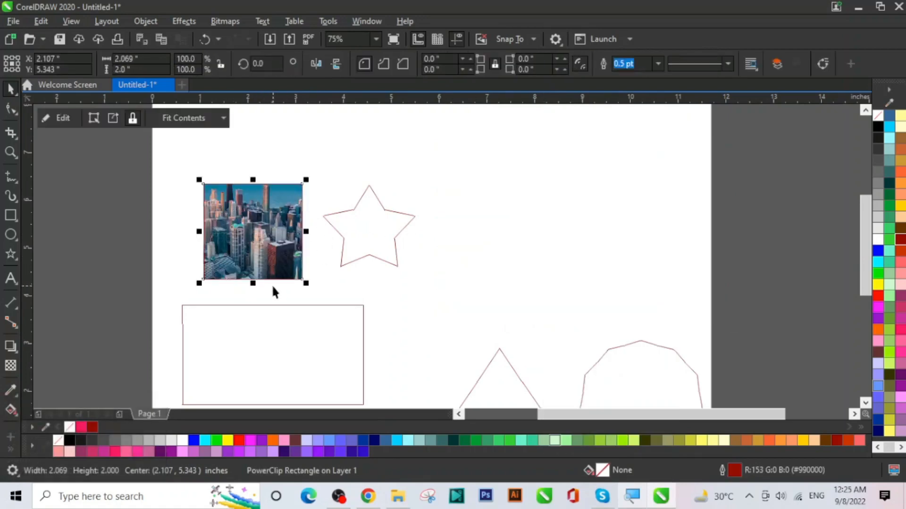
{"action": "key", "text": "ctrl+z"}
Step: PowerClip the photo inside the wide rectangle, undo it, and reopen the photo's options
{"action": "right_click", "coordinate": [577, 243]}
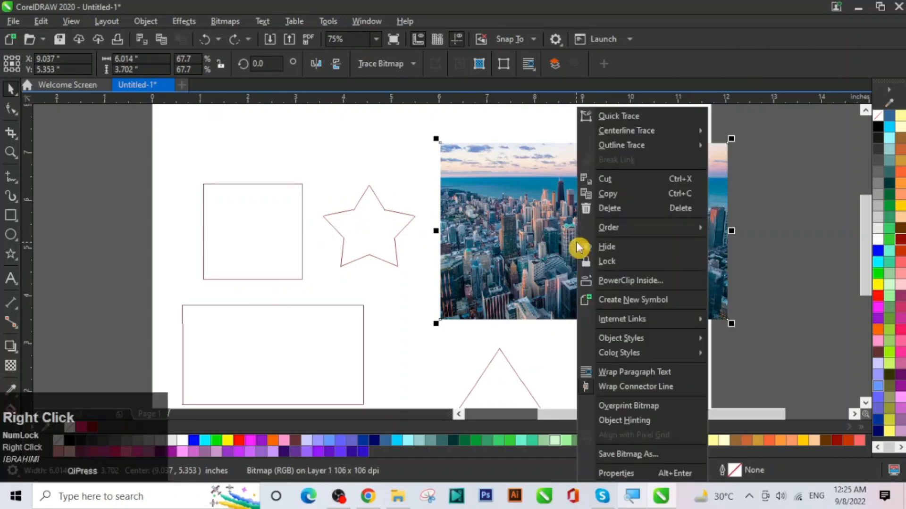
{"action": "left_click", "coordinate": [669, 282]}
{"action": "scroll", "coordinate": [361, 329], "scroll_direction": "down", "scroll_amount": 1}
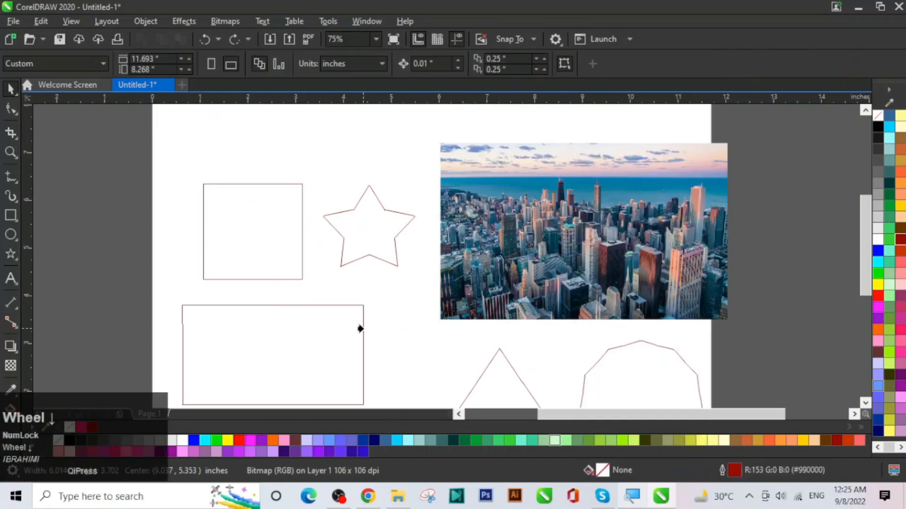
{"action": "left_click_drag", "start_coordinate": [867, 228], "coordinate": [867, 243]}
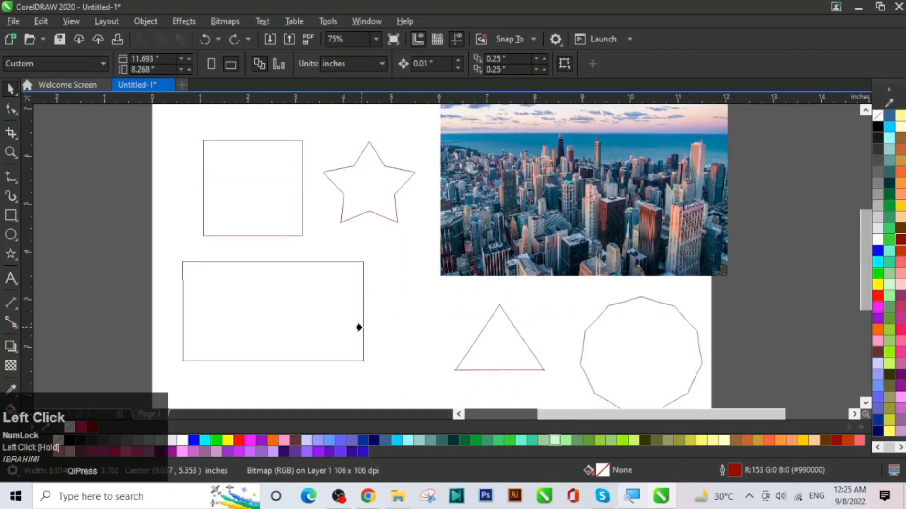
{"action": "left_click", "coordinate": [262, 305]}
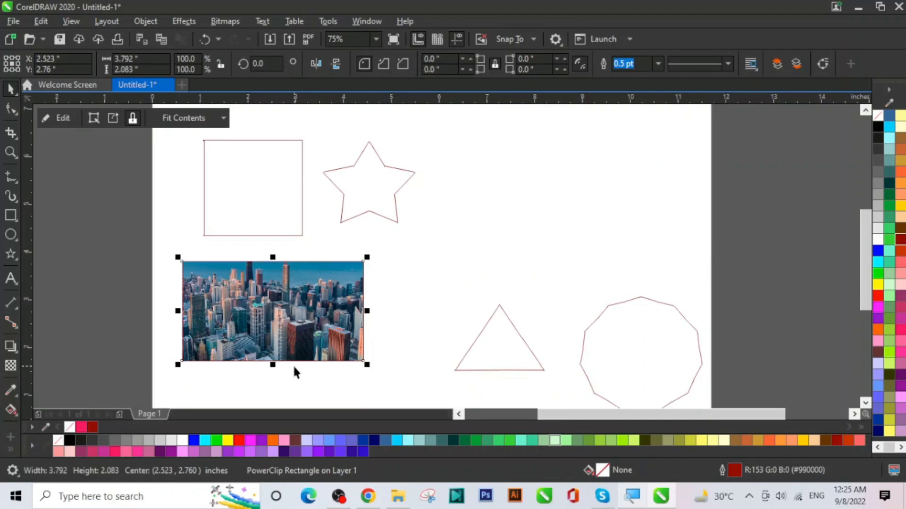
{"action": "key", "text": "ctrl+z"}
{"action": "right_click", "coordinate": [551, 202]}
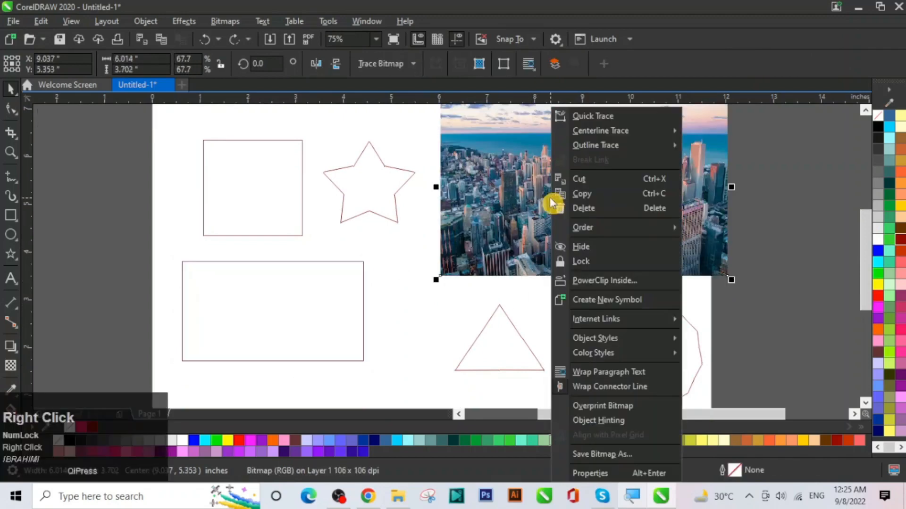
{"action": "left_click", "coordinate": [624, 282]}
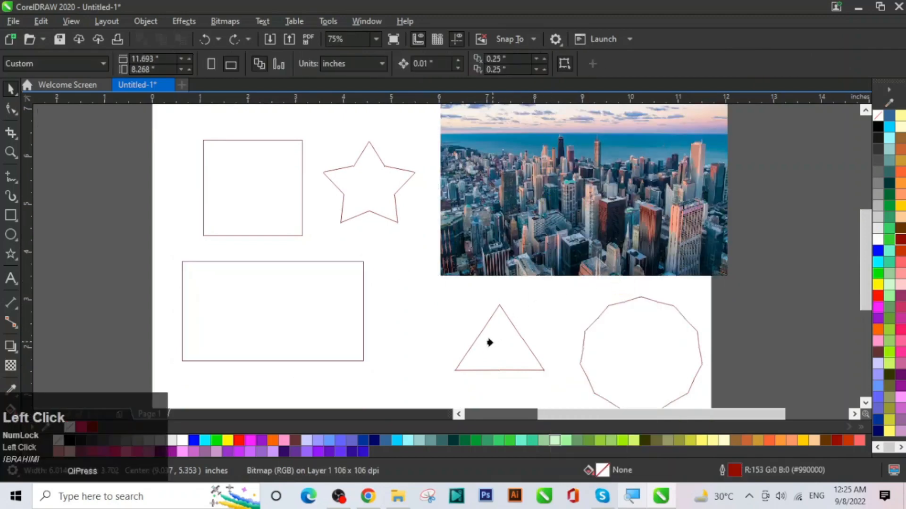
{"action": "left_click", "coordinate": [489, 343]}
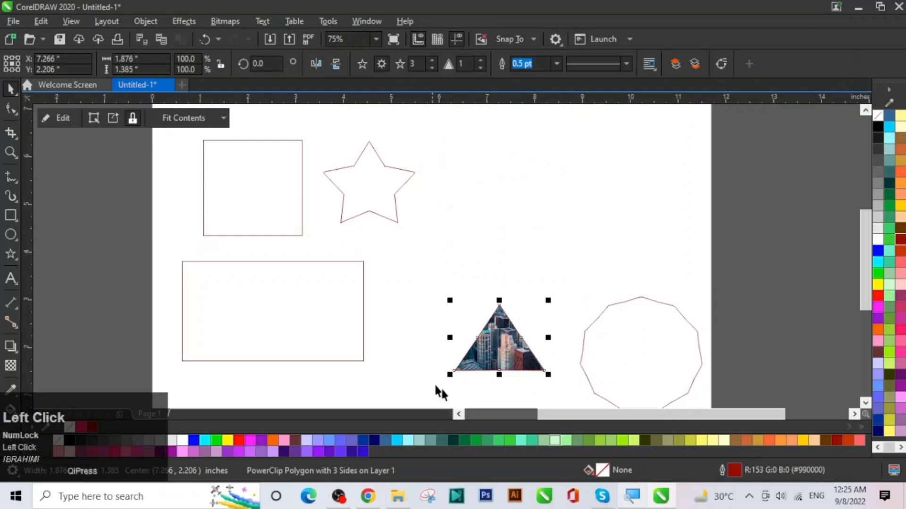
{"action": "key", "text": "ctrl+z"}
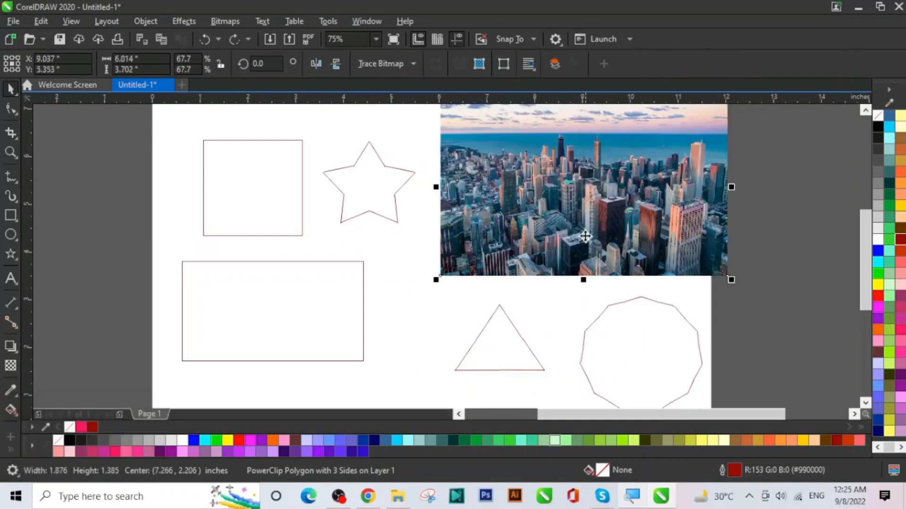
{"action": "right_click", "coordinate": [585, 225]}
{"action": "left_click", "coordinate": [643, 279]}
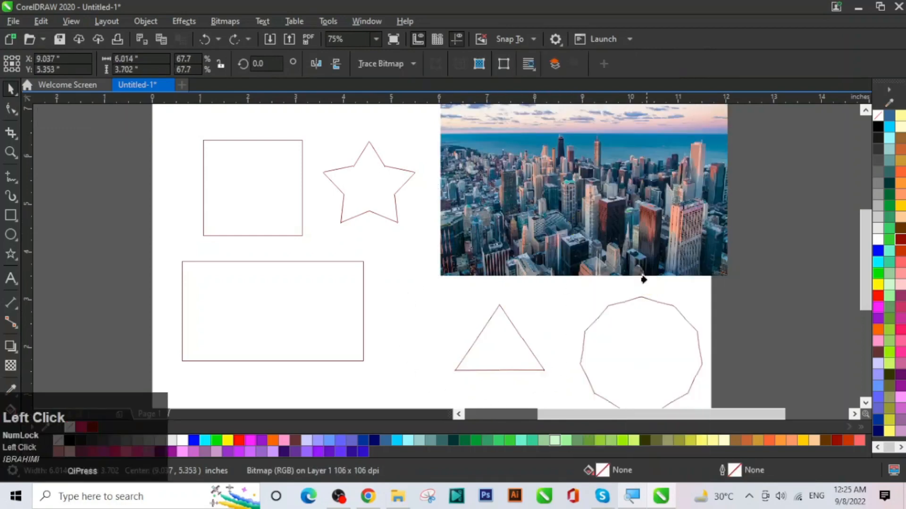
{"action": "left_click", "coordinate": [629, 336]}
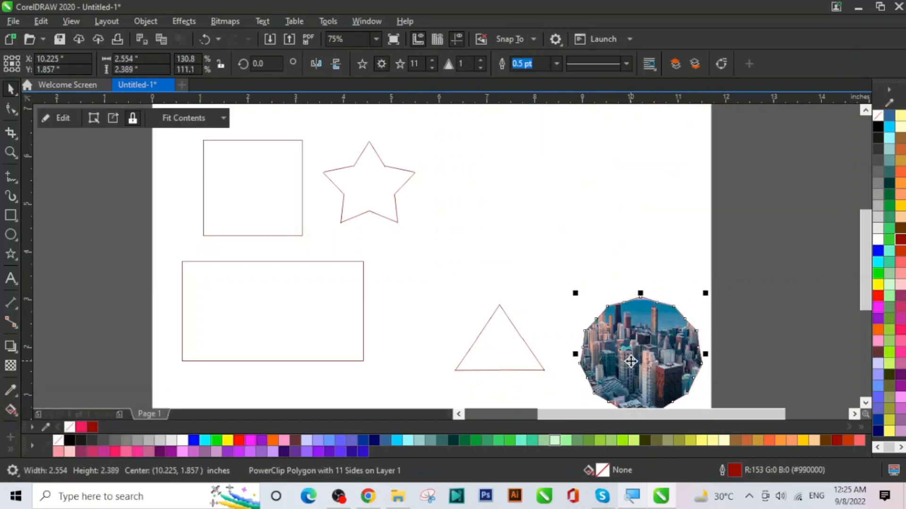
{"action": "key", "text": "ctrl+z"}
{"action": "left_click", "coordinate": [539, 316]}
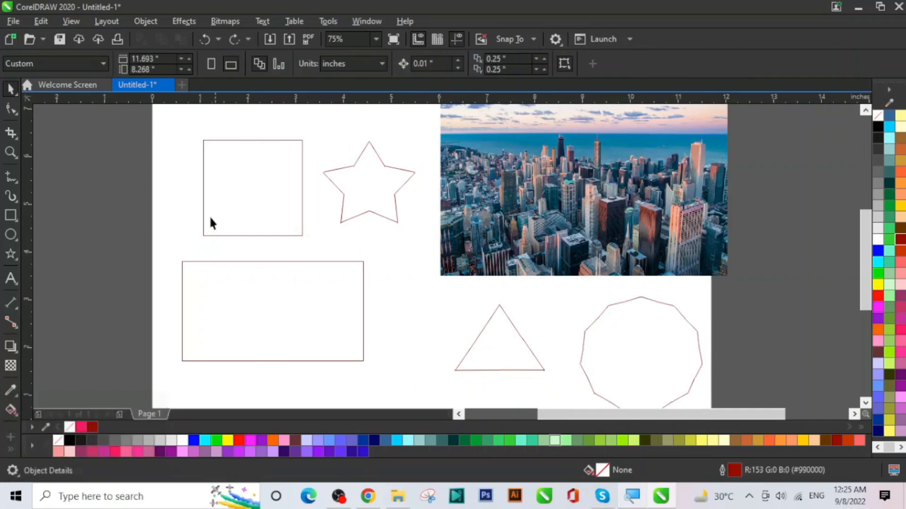
Step: Delete the two rectangles and the star
{"action": "left_click_drag", "start_coordinate": [161, 134], "coordinate": [284, 327]}
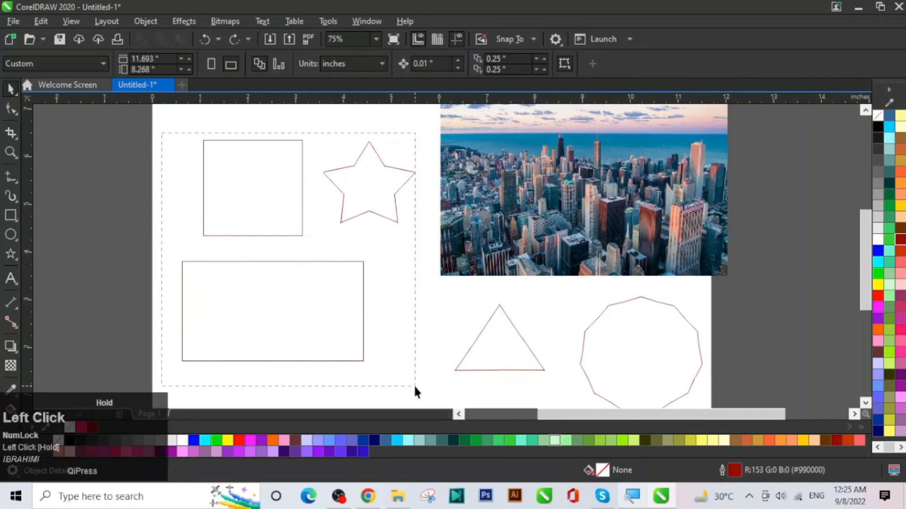
{"action": "left_click_drag", "start_coordinate": [414, 387], "coordinate": [424, 378]}
{"action": "key", "text": "Delete"}
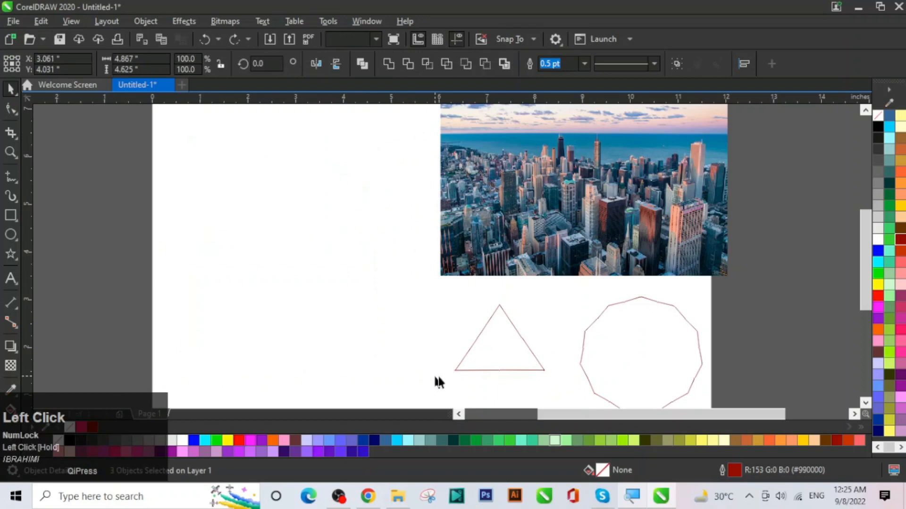
Step: Delete the triangle and the many-sided polygon
{"action": "left_click_drag", "start_coordinate": [683, 393], "coordinate": [730, 370]}
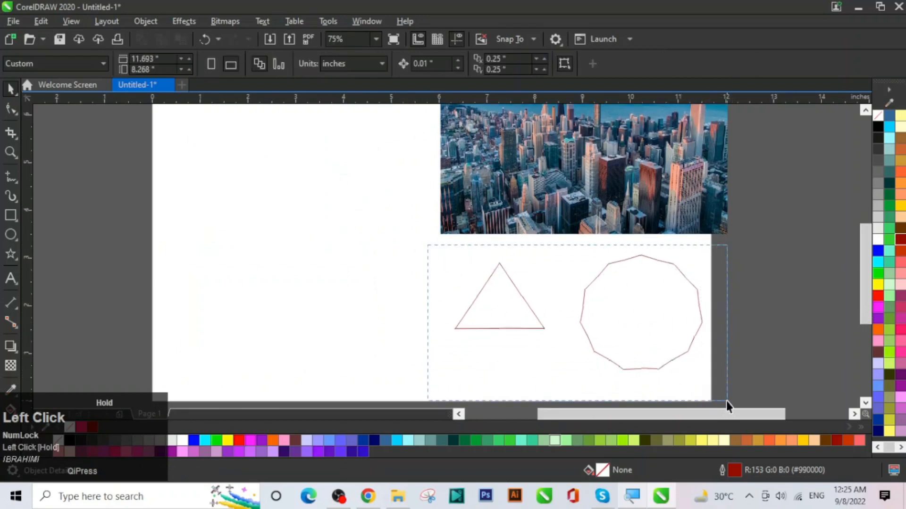
{"action": "left_click_drag", "start_coordinate": [726, 401], "coordinate": [726, 401]}
{"action": "key", "text": "Delete"}
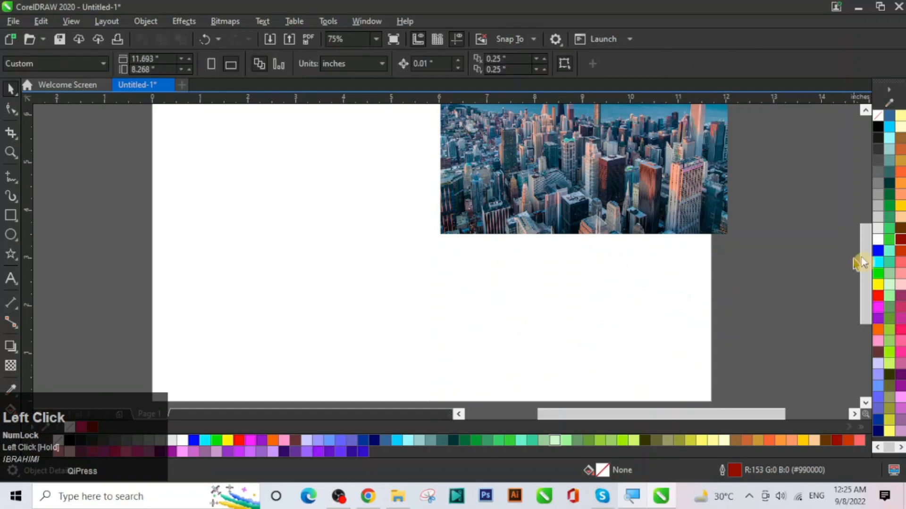
{"action": "left_click_drag", "start_coordinate": [865, 262], "coordinate": [870, 245]}
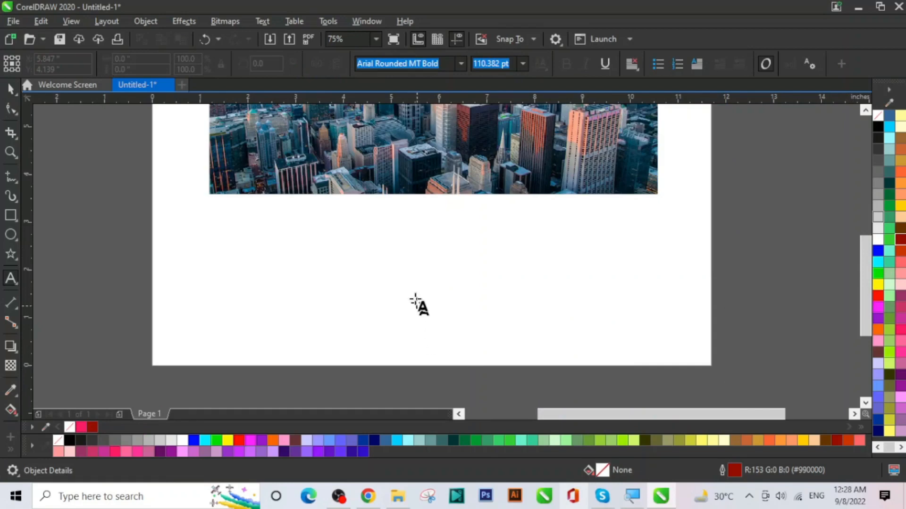
Step: Type the word POWERCLIP below the city photo
{"action": "left_click", "coordinate": [11, 91]}
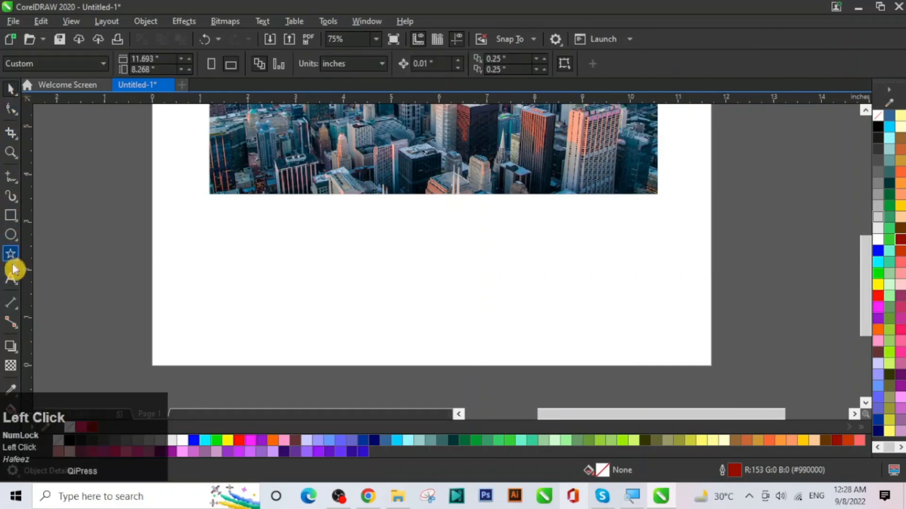
{"action": "left_click", "coordinate": [11, 278]}
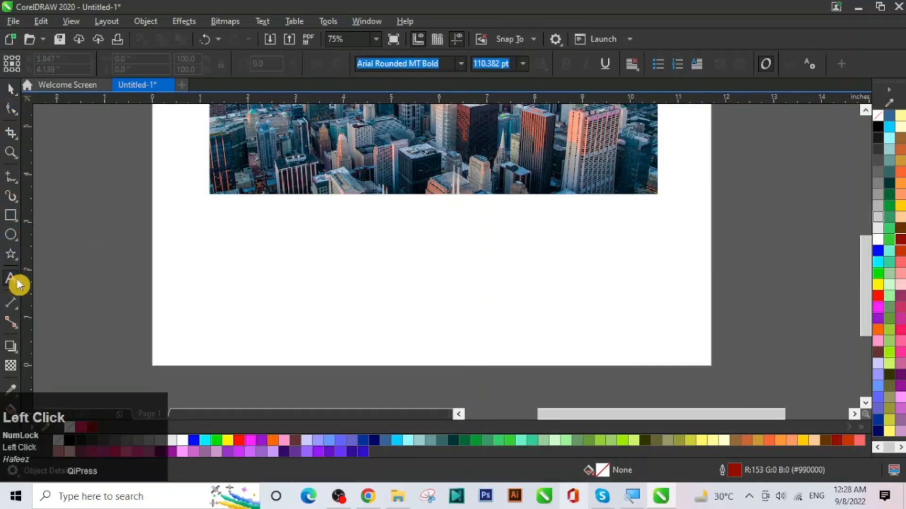
{"action": "left_click", "coordinate": [224, 276]}
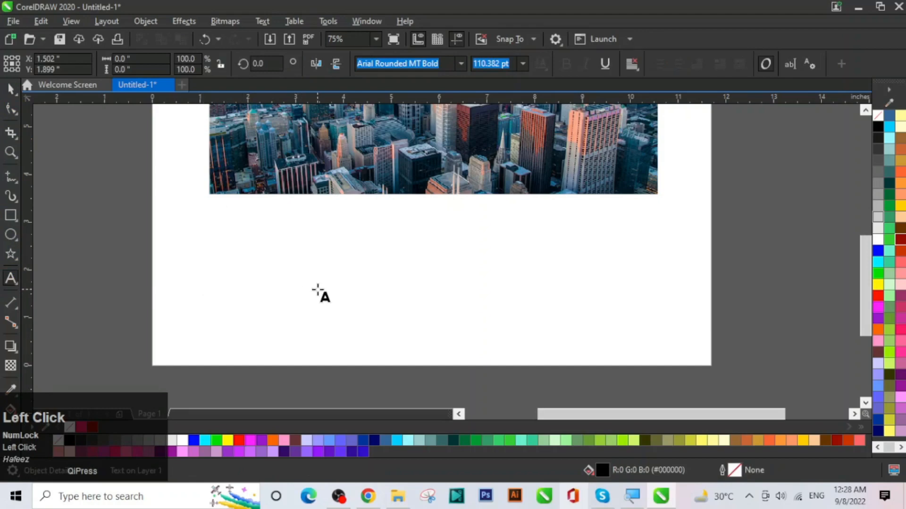
{"action": "type", "text": "POWER"}
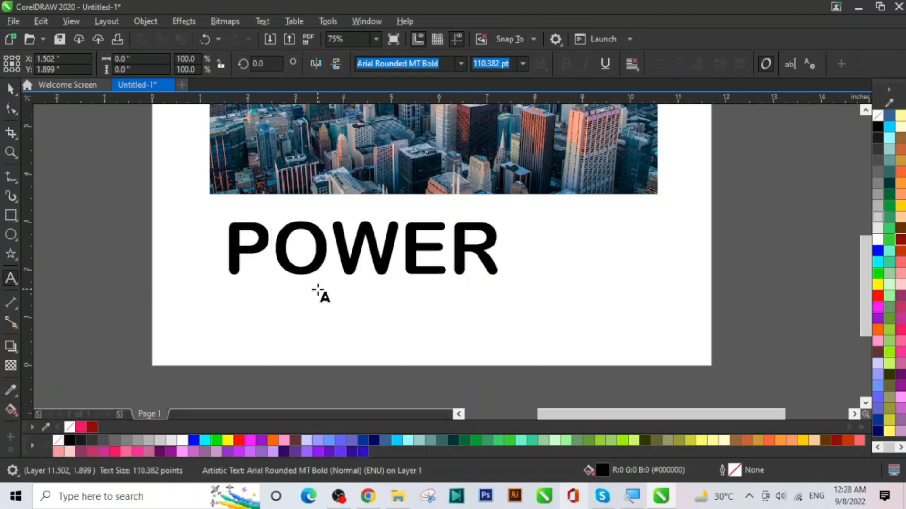
{"action": "type", "text": "CLIP"}
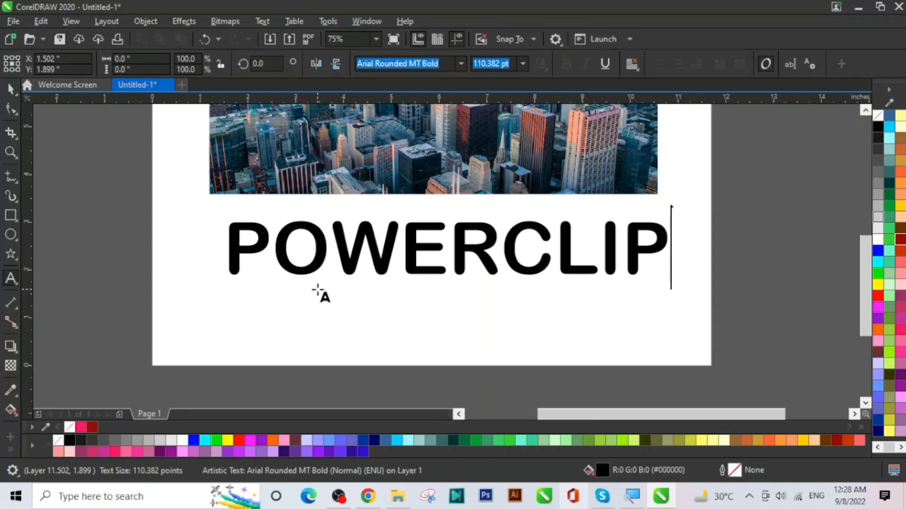
Step: Stretch the POWERCLIP text taller and shift it down slightly
{"action": "left_click", "coordinate": [343, 260]}
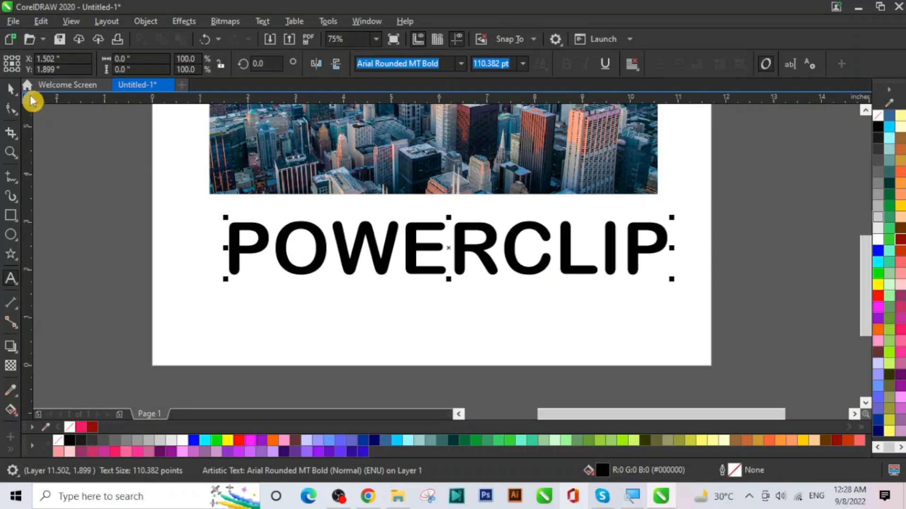
{"action": "left_click", "coordinate": [10, 89]}
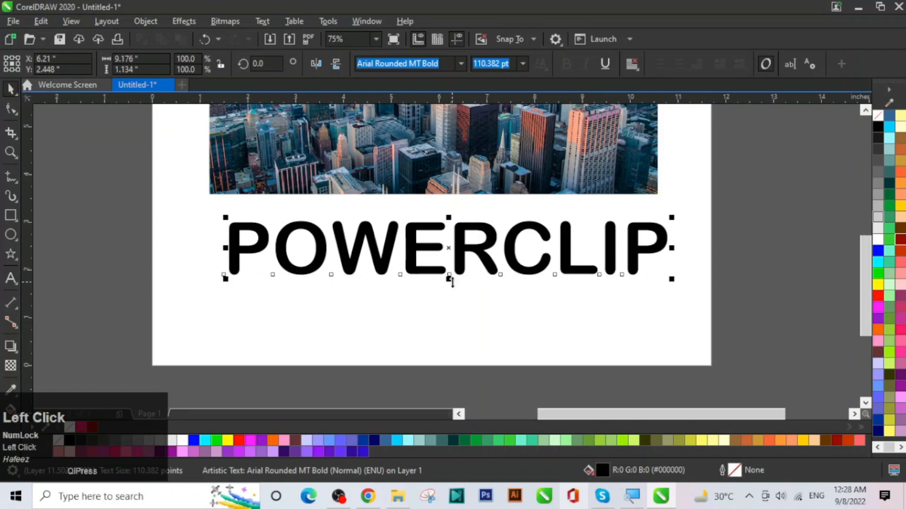
{"action": "left_click_drag", "start_coordinate": [449, 279], "coordinate": [460, 300]}
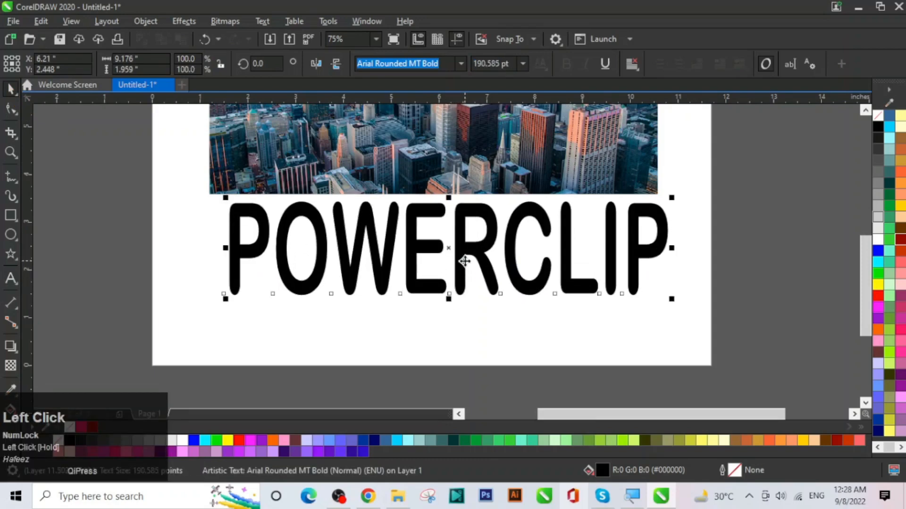
{"action": "left_click_drag", "start_coordinate": [460, 265], "coordinate": [455, 282]}
{"action": "left_click", "coordinate": [744, 221]}
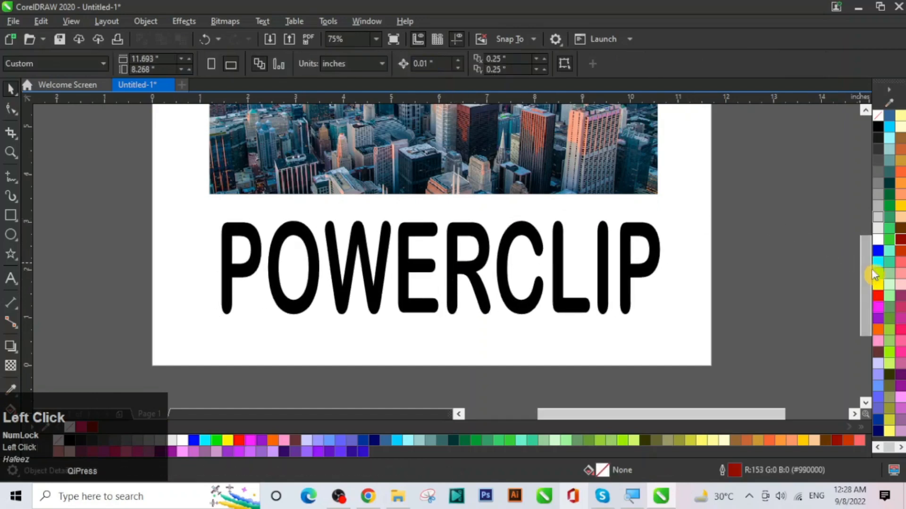
{"action": "left_click_drag", "start_coordinate": [864, 269], "coordinate": [865, 247]}
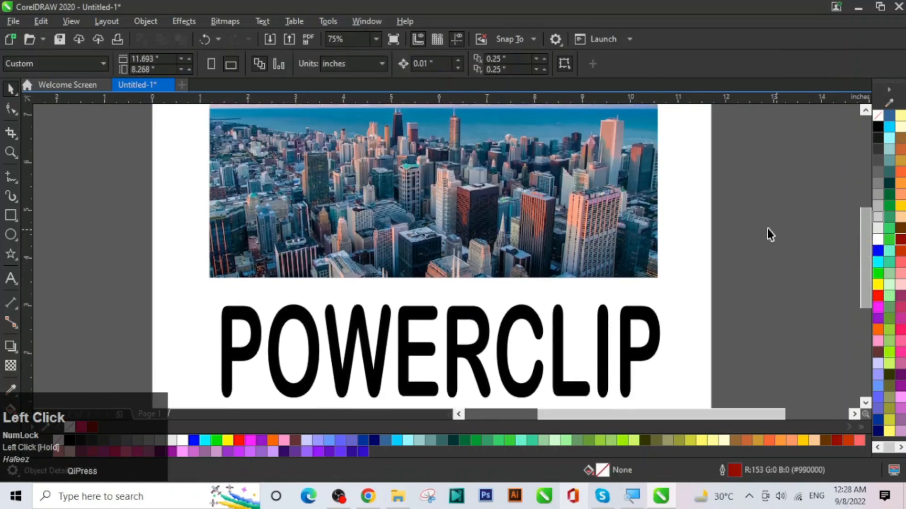
Step: Place the city photo inside the POWERCLIP letters via Place Inside Frame, then raise the word
{"action": "left_click", "coordinate": [435, 195]}
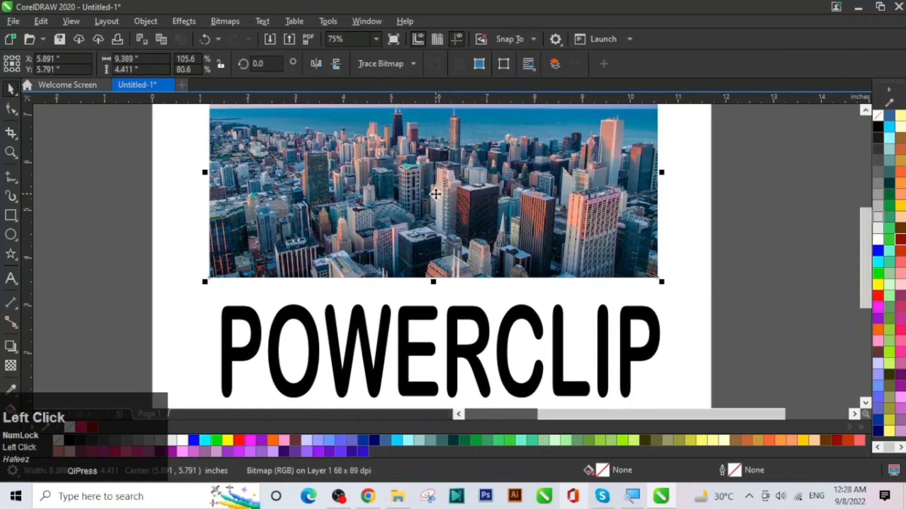
{"action": "left_click", "coordinate": [150, 22]}
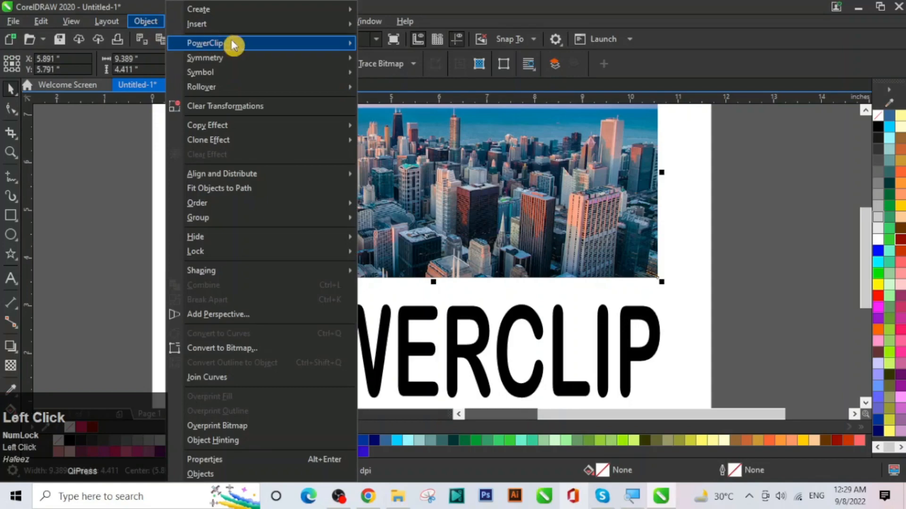
{"action": "mouse_move", "coordinate": [233, 43]}
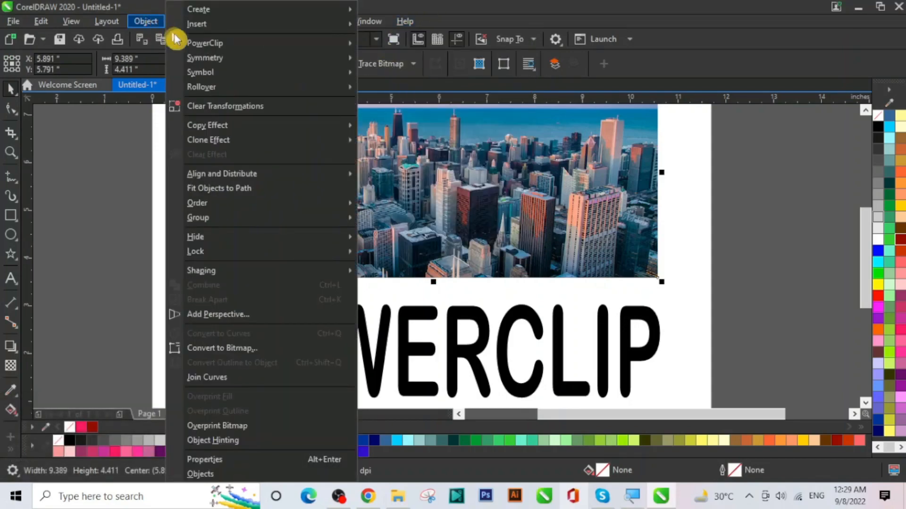
{"action": "left_click", "coordinate": [213, 43]}
{"action": "left_click", "coordinate": [373, 47]}
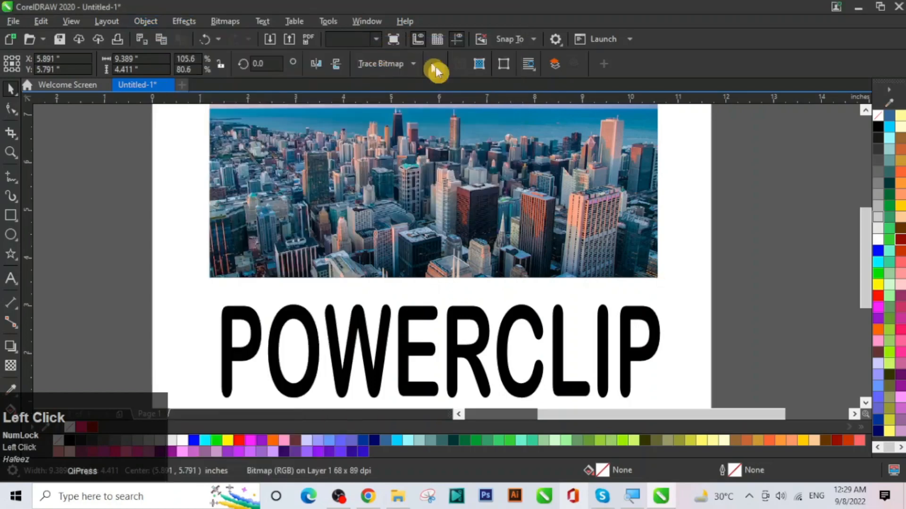
{"action": "left_click", "coordinate": [455, 353]}
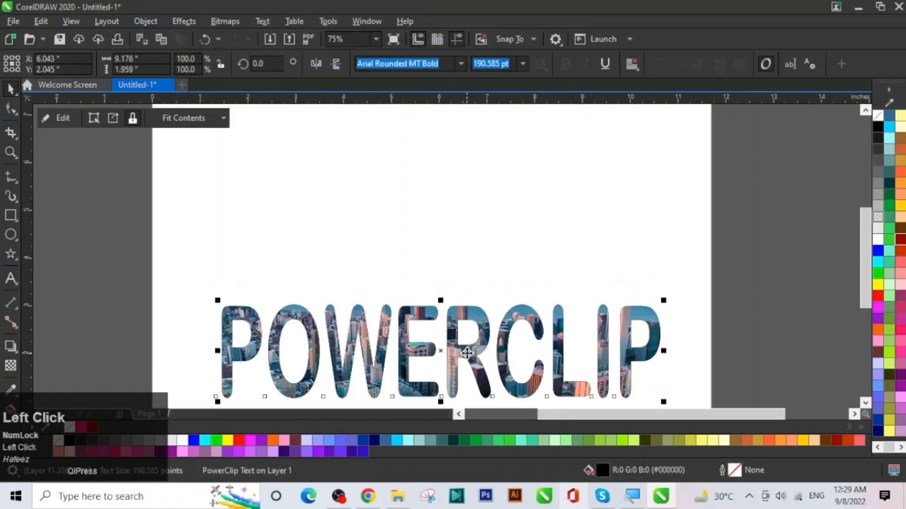
{"action": "left_click_drag", "start_coordinate": [467, 353], "coordinate": [455, 256]}
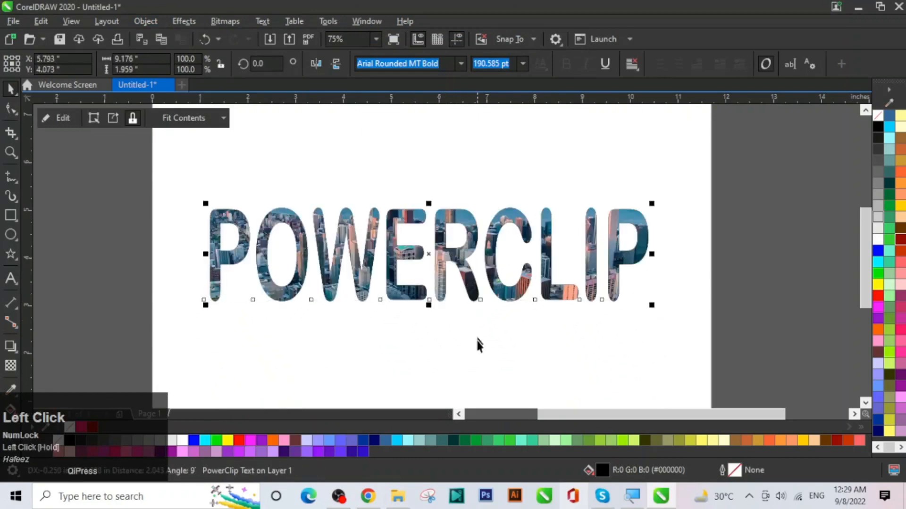
Step: Enlarge the clipped POWERCLIP word to about 122%, stretch it taller and shift it right
{"action": "left_click", "coordinate": [474, 349]}
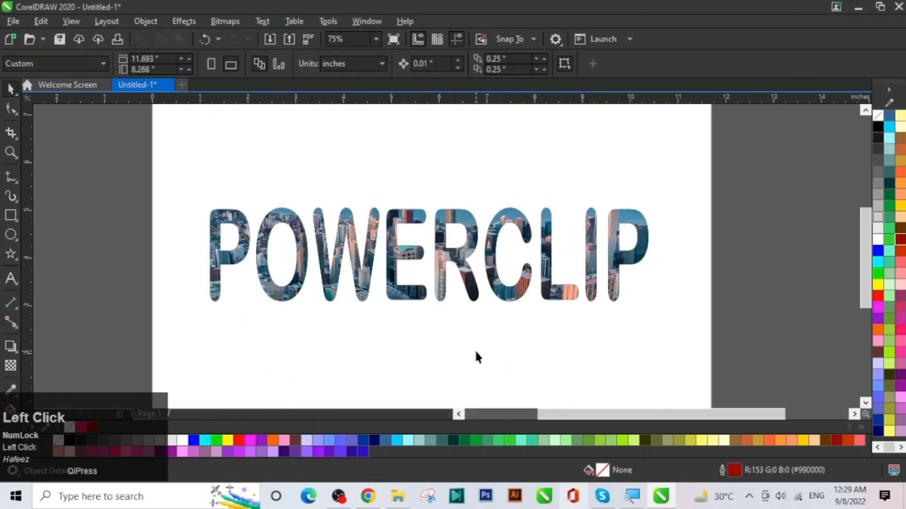
{"action": "left_click", "coordinate": [452, 290]}
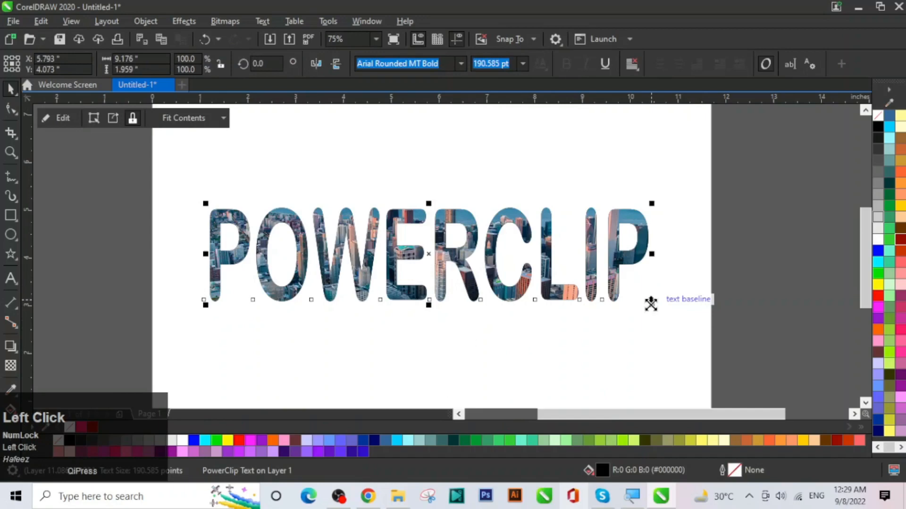
{"action": "left_click_drag", "start_coordinate": [651, 304], "coordinate": [689, 365]}
{"action": "left_click", "coordinate": [491, 359]}
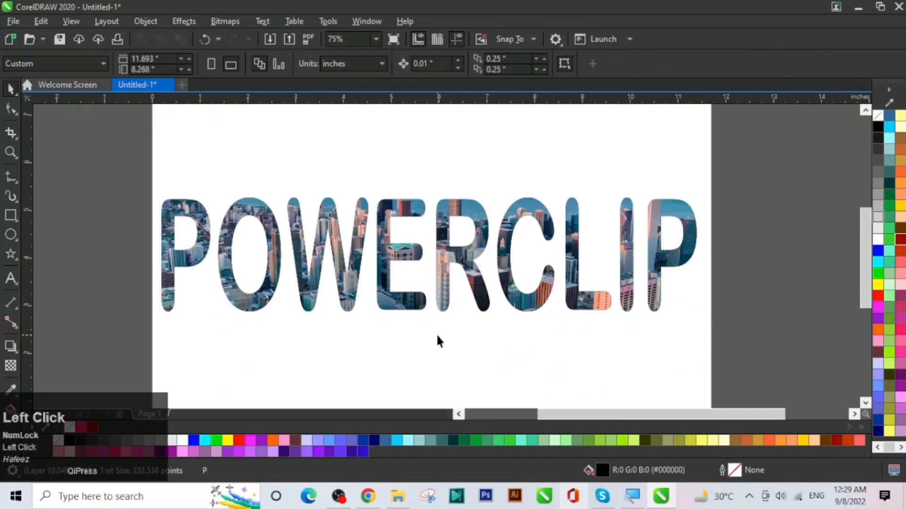
{"action": "left_click", "coordinate": [437, 302]}
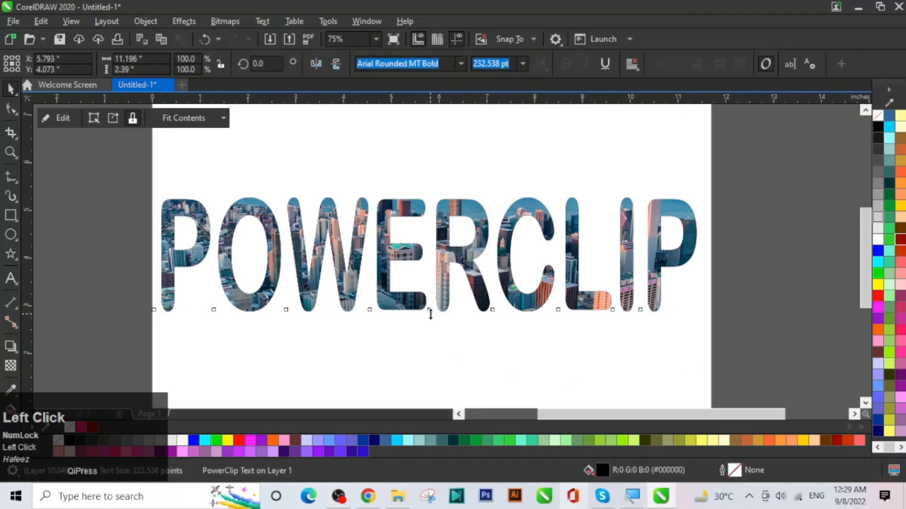
{"action": "left_click_drag", "start_coordinate": [430, 313], "coordinate": [438, 362]}
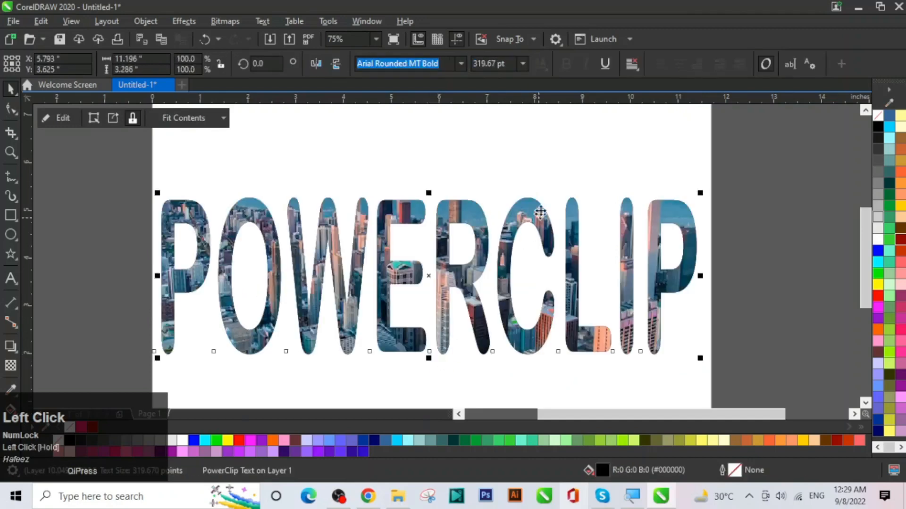
{"action": "left_click", "coordinate": [548, 159]}
{"action": "left_click_drag", "start_coordinate": [452, 276], "coordinate": [463, 273]}
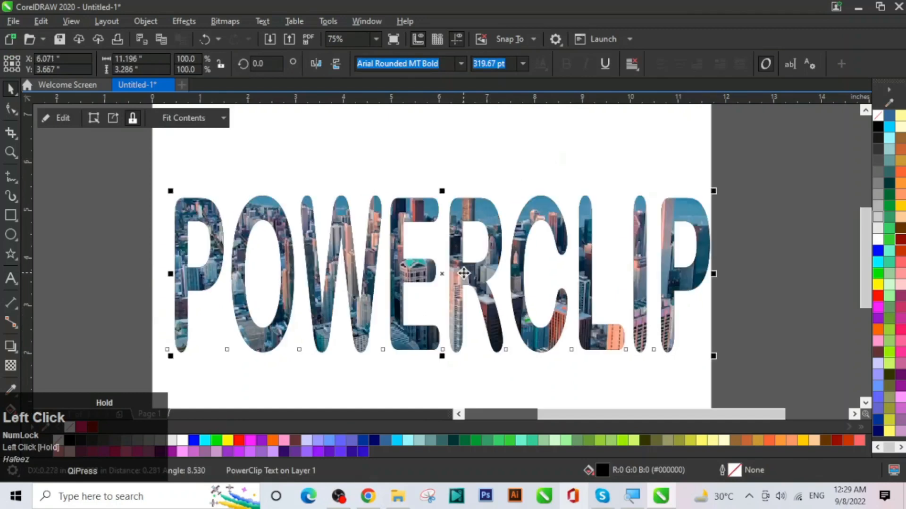
{"action": "left_click", "coordinate": [491, 137]}
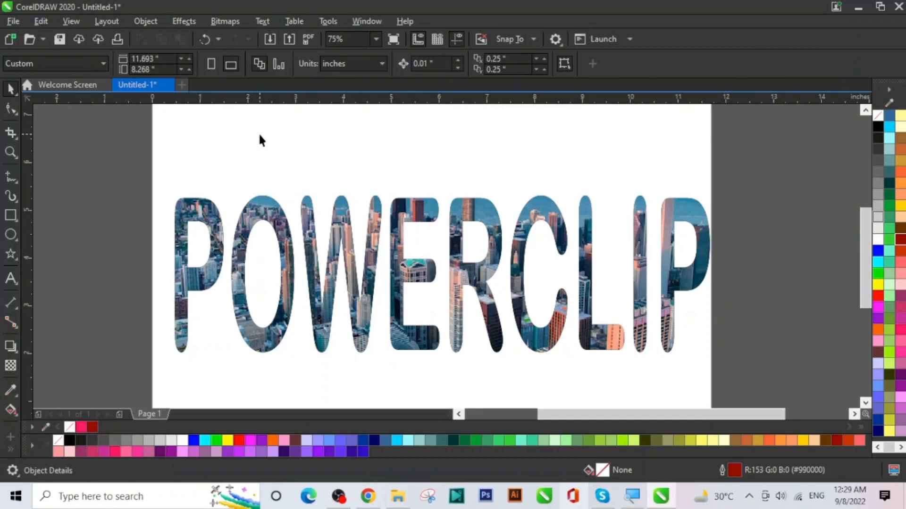
Step: Select the skyline-filled POWERCLIP word and delete it
{"action": "left_click", "coordinate": [397, 271]}
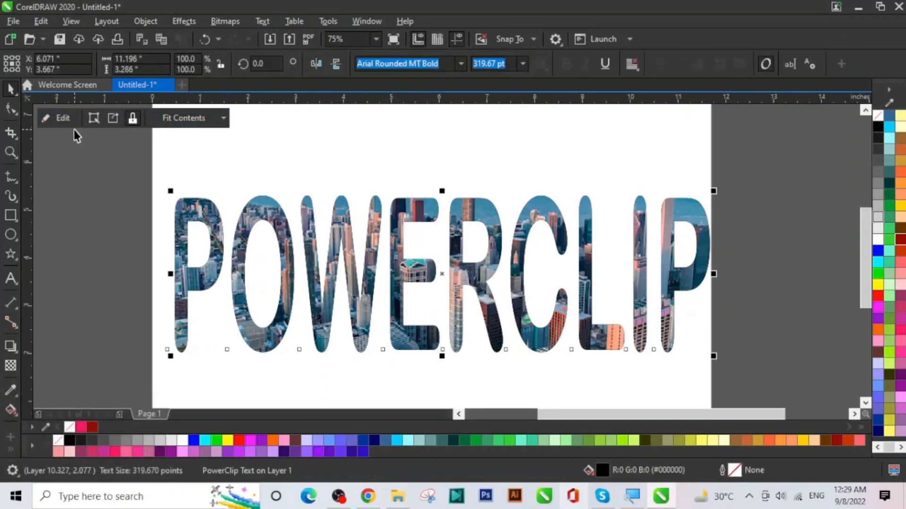
{"action": "left_click", "coordinate": [436, 149]}
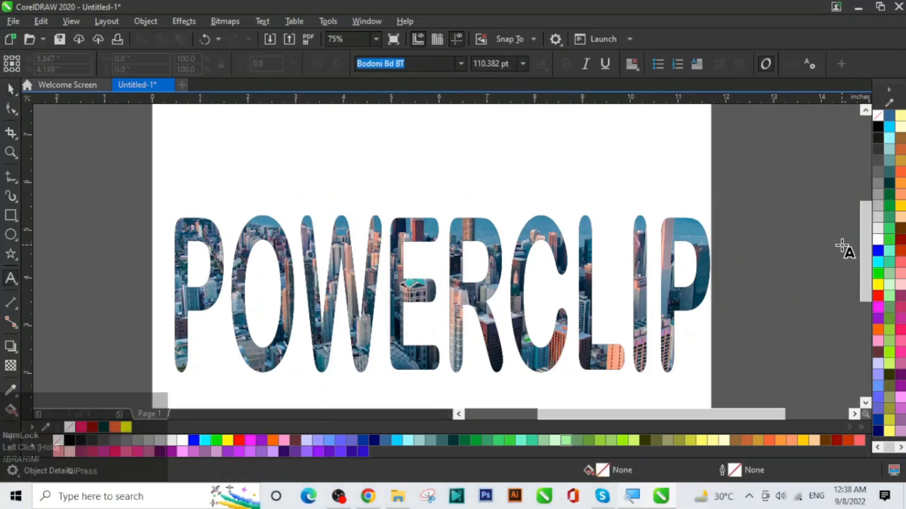
{"action": "left_click", "coordinate": [11, 88]}
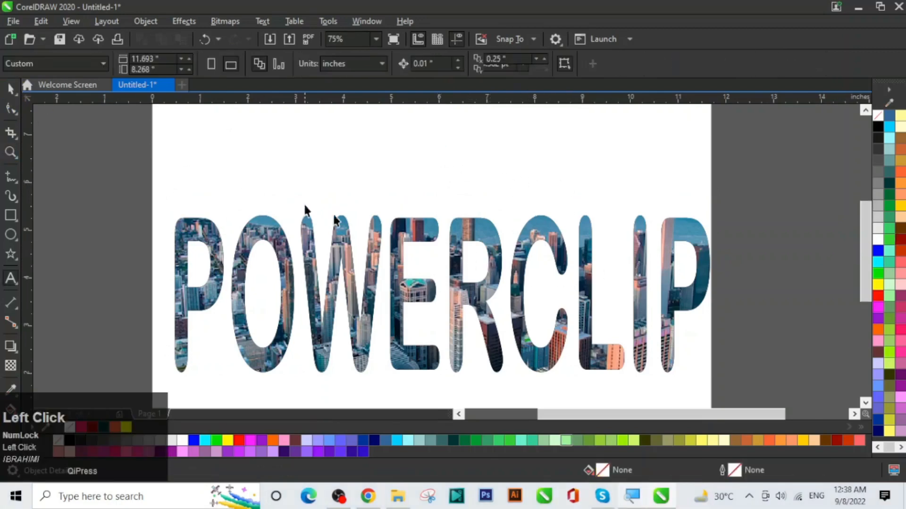
{"action": "left_click", "coordinate": [336, 239]}
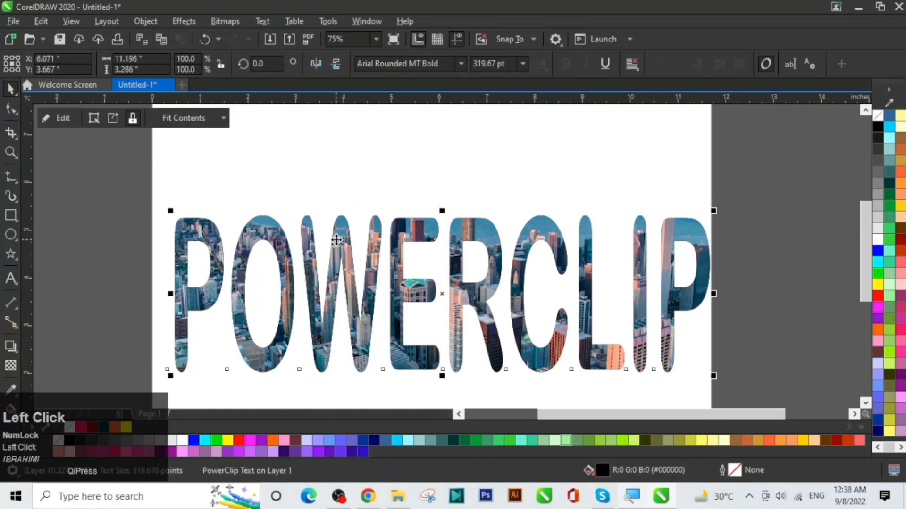
{"action": "key", "text": "Delete"}
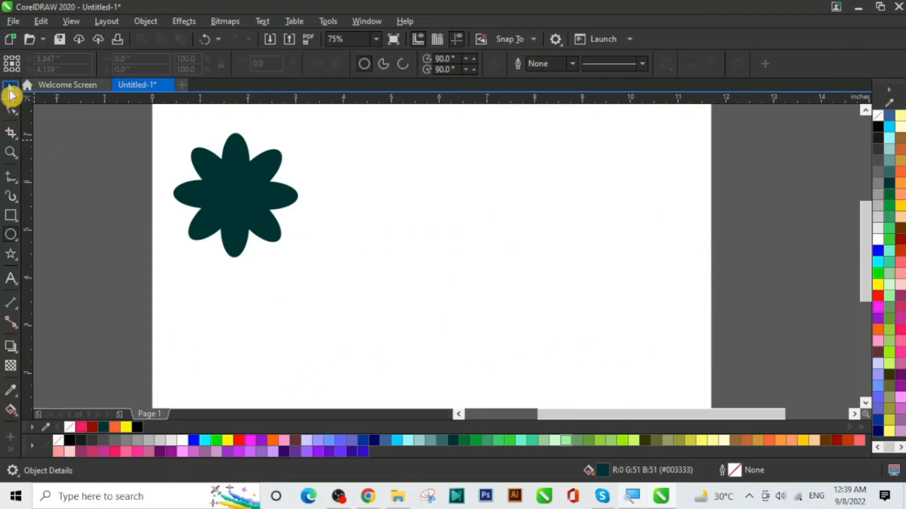
Step: Drop three right-drag copies of the dark teal flower across the page
{"action": "left_click", "coordinate": [11, 92]}
{"action": "left_click", "coordinate": [236, 189]}
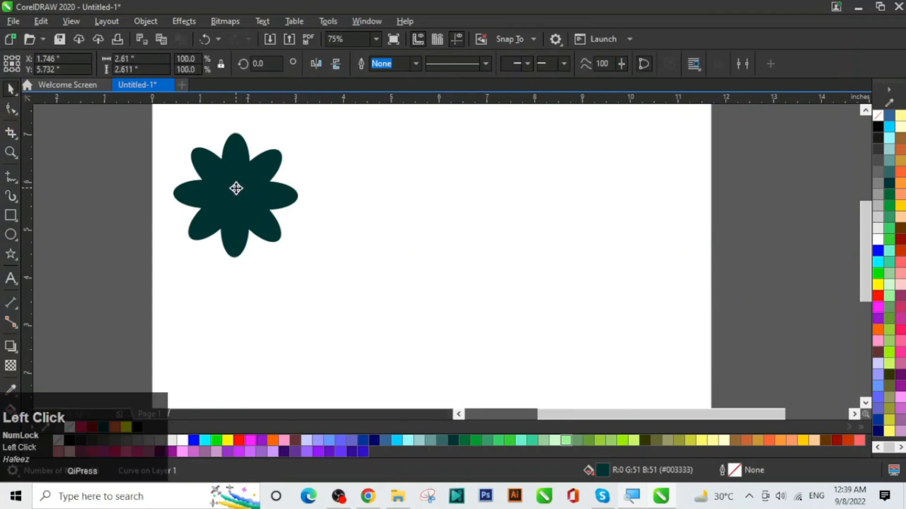
{"action": "left_click_drag", "start_coordinate": [236, 189], "coordinate": [354, 230]}
{"action": "right_click", "coordinate": [357, 207]}
{"action": "right_click", "coordinate": [607, 202]}
{"action": "right_click", "coordinate": [354, 230]}
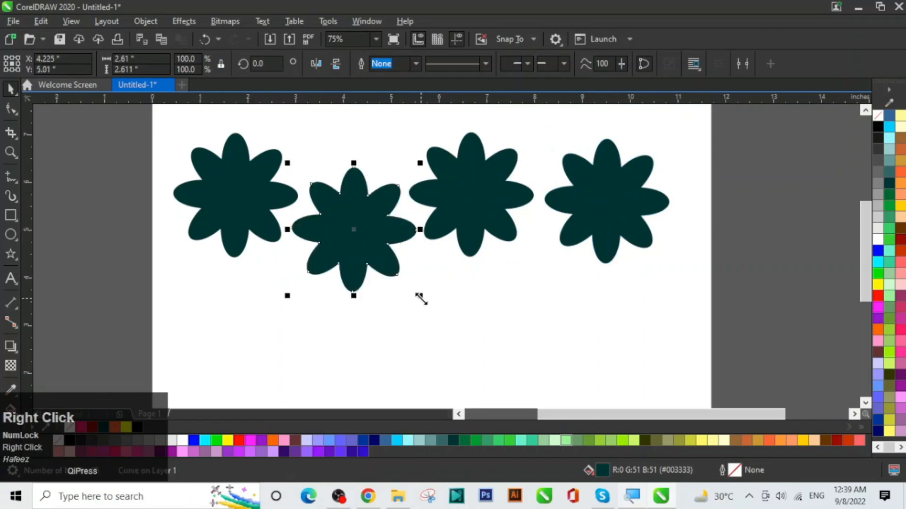
Step: Shrink the second and fourth flowers, enlarge the third to about 122%, and add a fifth copy
{"action": "left_click_drag", "start_coordinate": [420, 299], "coordinate": [380, 256]}
{"action": "left_click", "coordinate": [484, 220]}
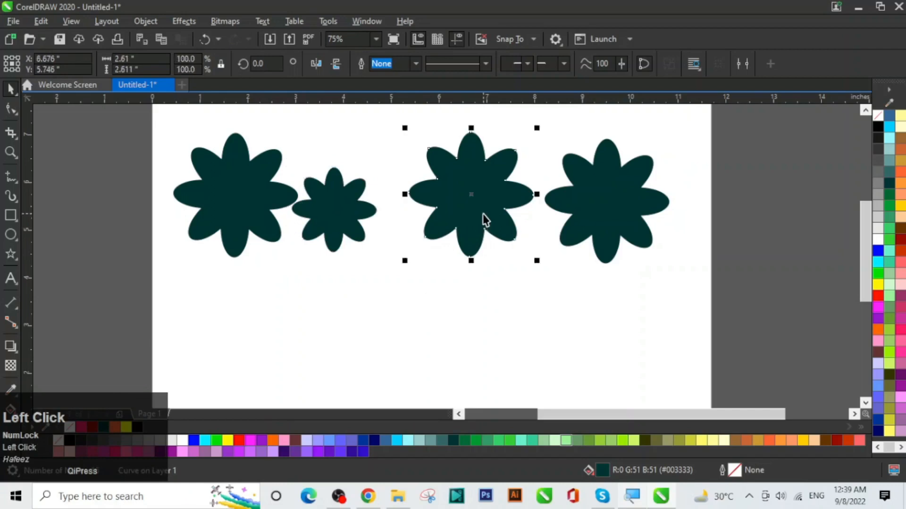
{"action": "left_click_drag", "start_coordinate": [540, 260], "coordinate": [568, 293]}
{"action": "left_click_drag", "start_coordinate": [512, 221], "coordinate": [472, 208]}
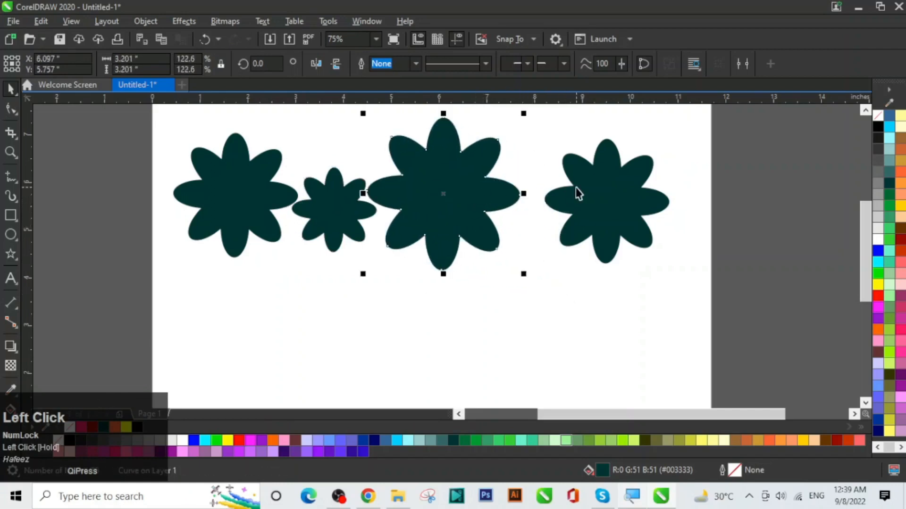
{"action": "left_click", "coordinate": [652, 242]}
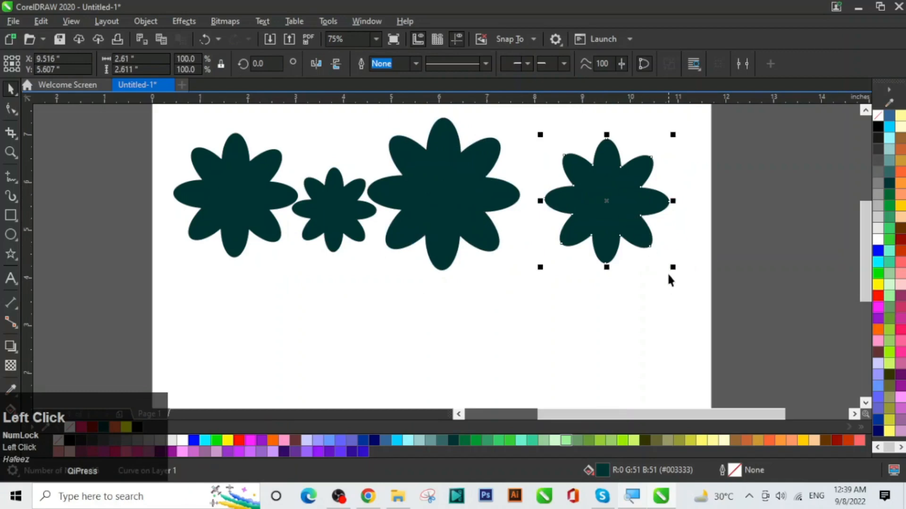
{"action": "left_click_drag", "start_coordinate": [672, 267], "coordinate": [642, 242]}
{"action": "left_click_drag", "start_coordinate": [596, 192], "coordinate": [537, 253]}
{"action": "right_click", "coordinate": [538, 252]}
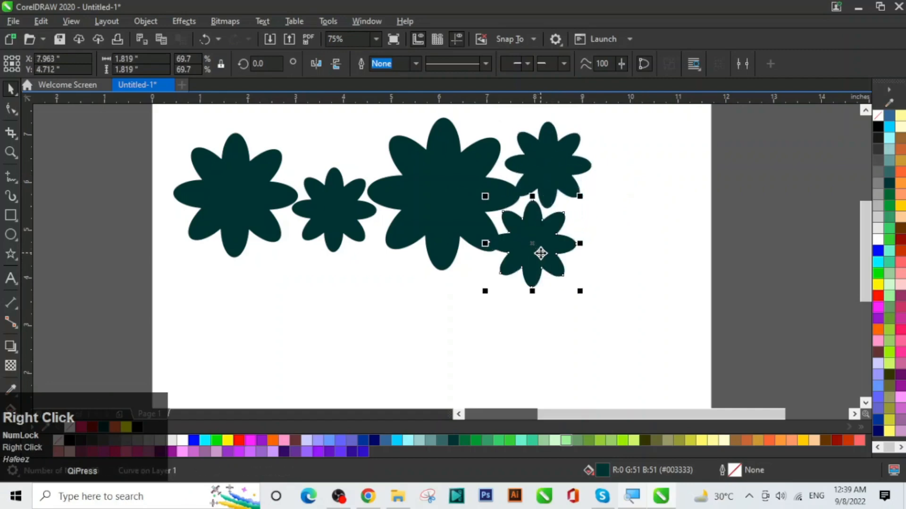
Step: Recolour the flowers dark red, orange, magenta and green, leaving one dark teal
{"action": "left_click", "coordinate": [900, 241]}
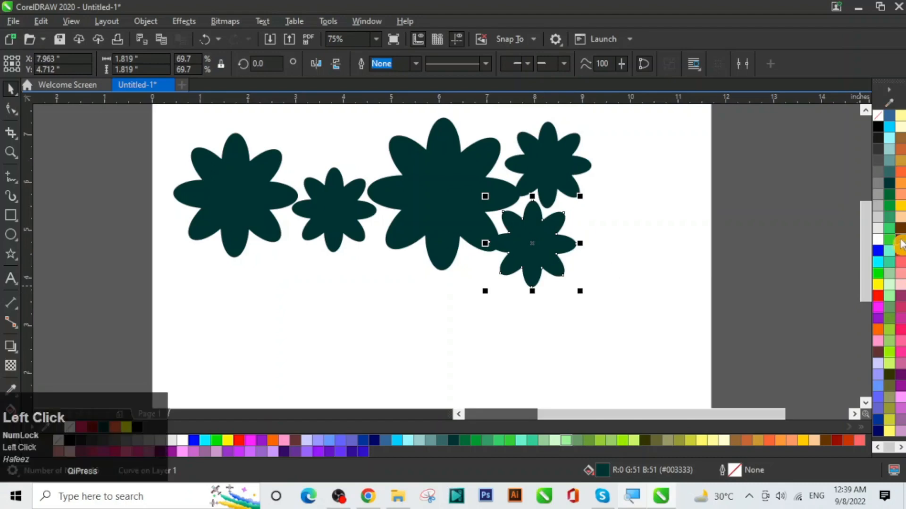
{"action": "left_click", "coordinate": [429, 211]}
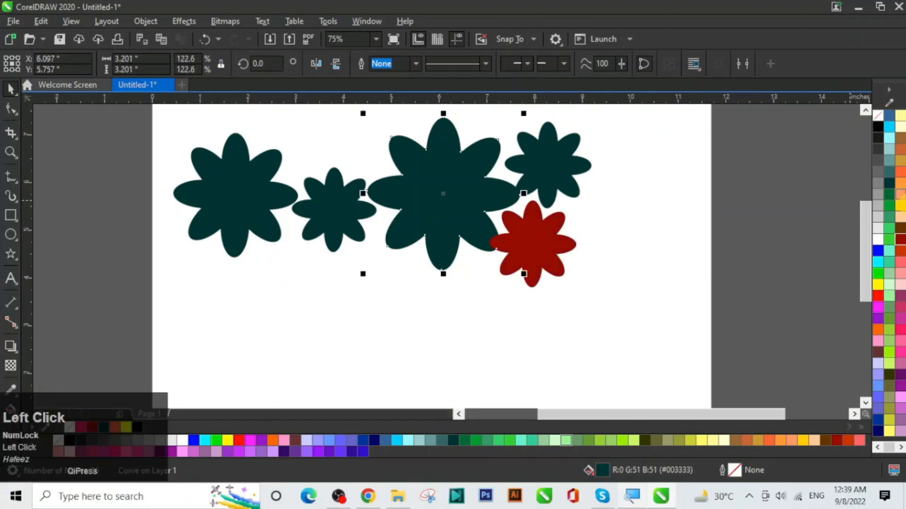
{"action": "left_click", "coordinate": [900, 188]}
{"action": "left_click", "coordinate": [312, 208]}
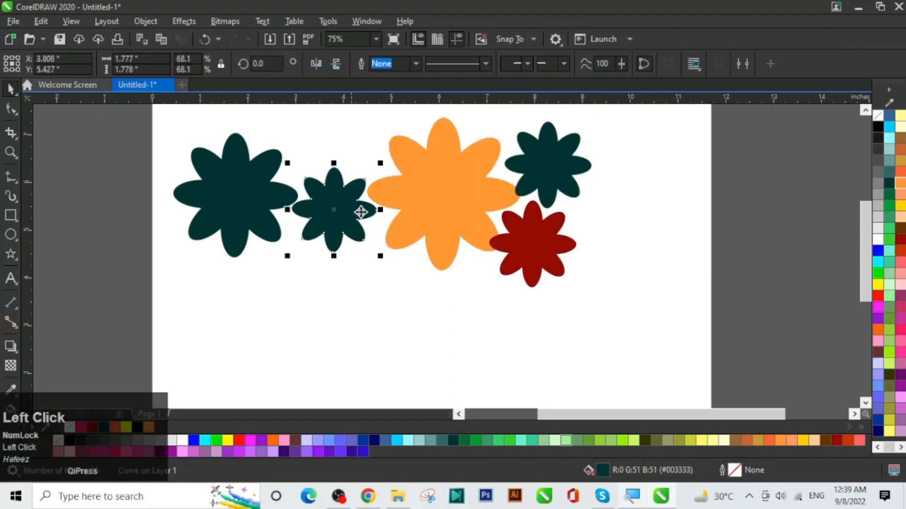
{"action": "left_click", "coordinate": [900, 298]}
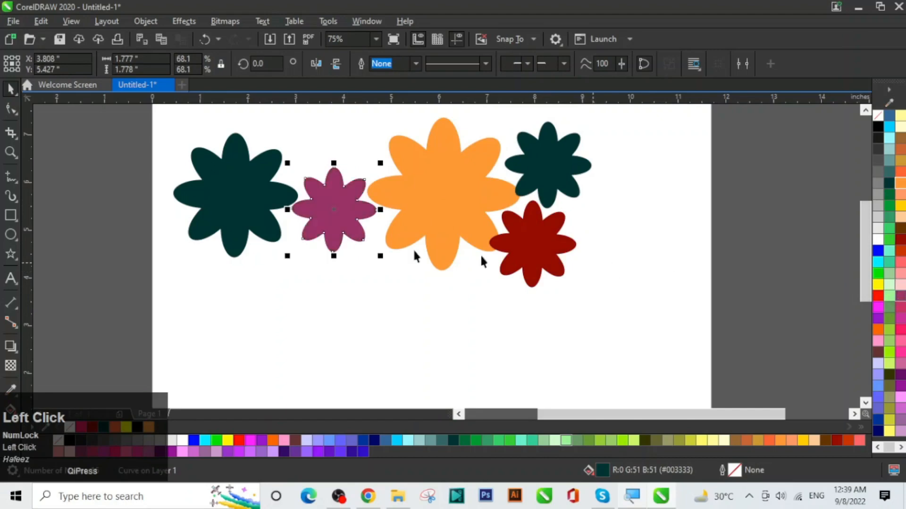
{"action": "left_click", "coordinate": [251, 204]}
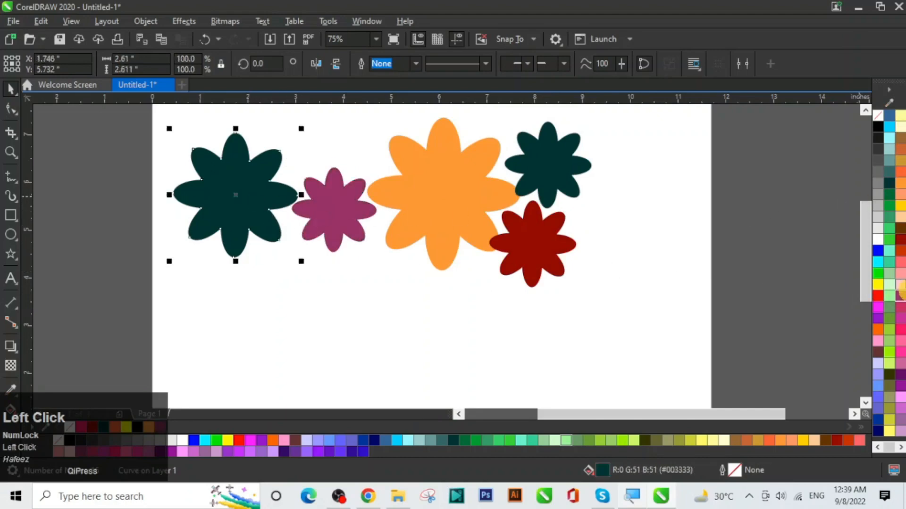
{"action": "left_click", "coordinate": [890, 218]}
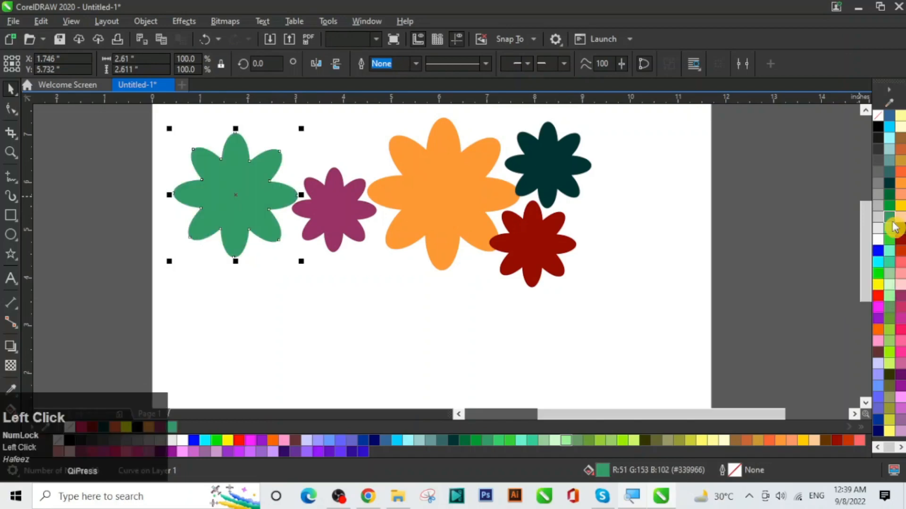
{"action": "left_click", "coordinate": [612, 281]}
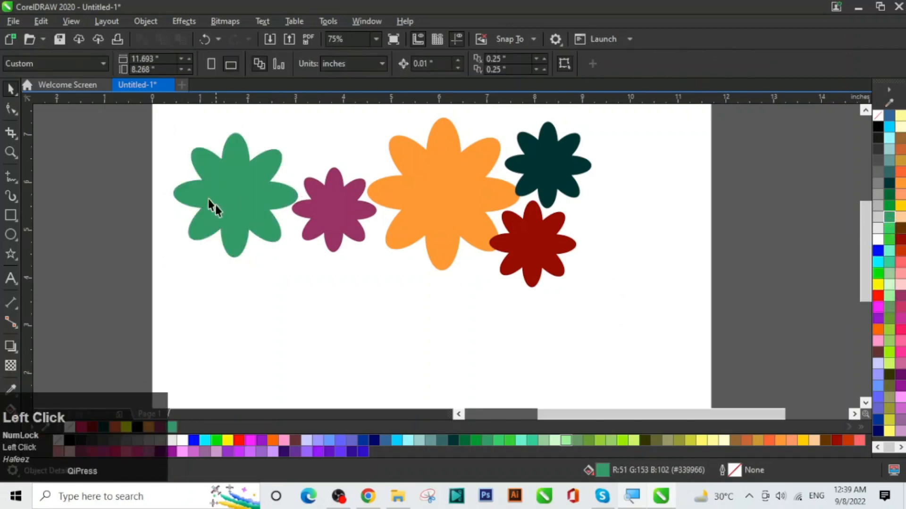
Step: Marquee-select the five flowers and group them into one object
{"action": "left_click_drag", "start_coordinate": [170, 114], "coordinate": [656, 307]}
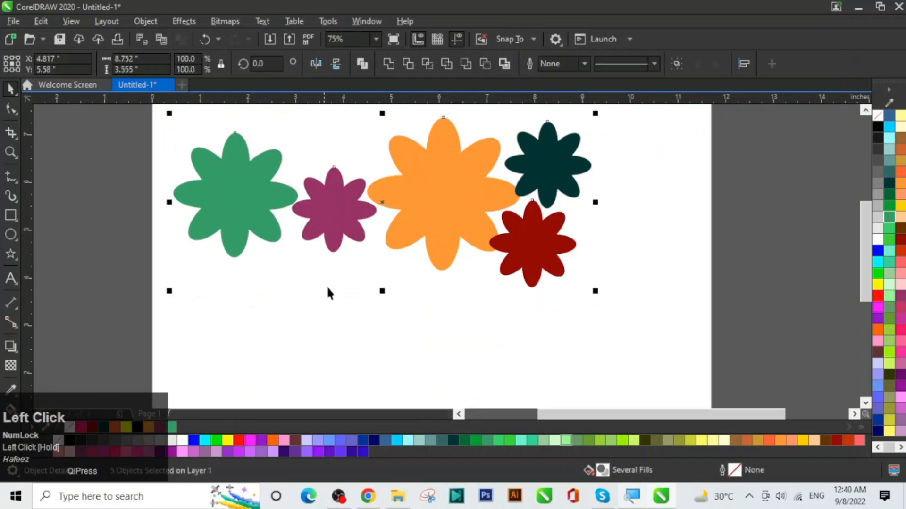
{"action": "left_click", "coordinate": [681, 66]}
{"action": "left_click", "coordinate": [671, 202]}
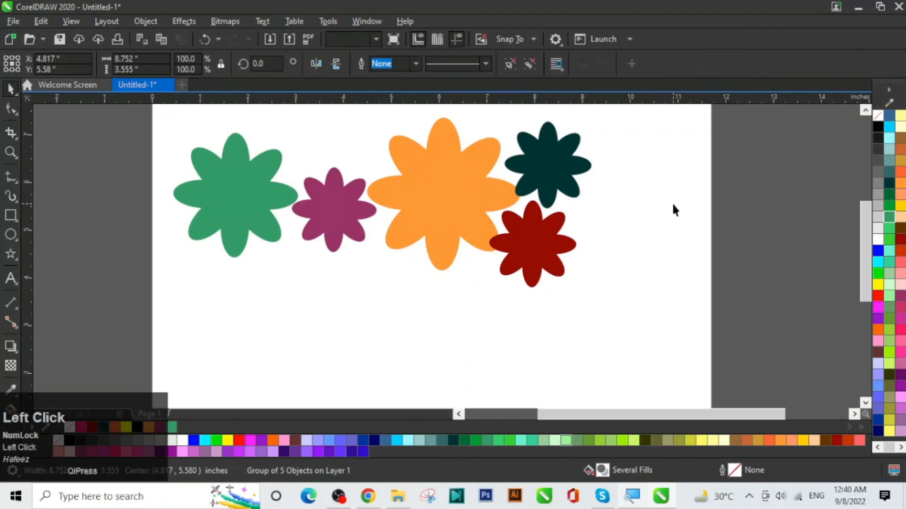
Step: Add the word TEXT in Bodoni Bd BT, enlarged to 259.058 pt, below the flowers
{"action": "left_click", "coordinate": [11, 279]}
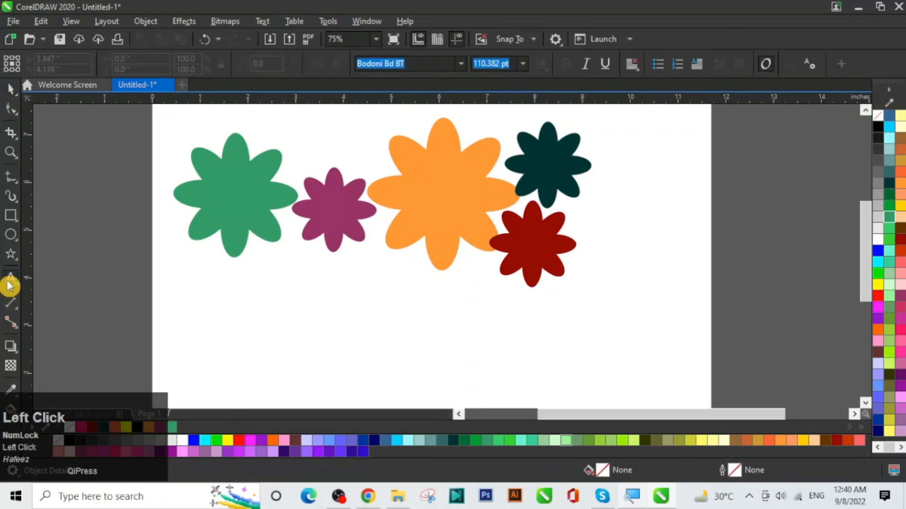
{"action": "left_click", "coordinate": [225, 343]}
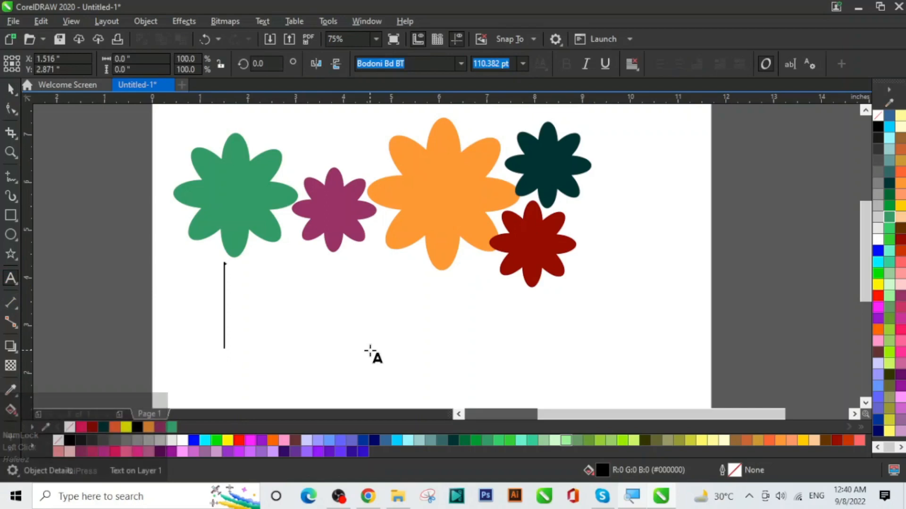
{"action": "type", "text": "TEXT"}
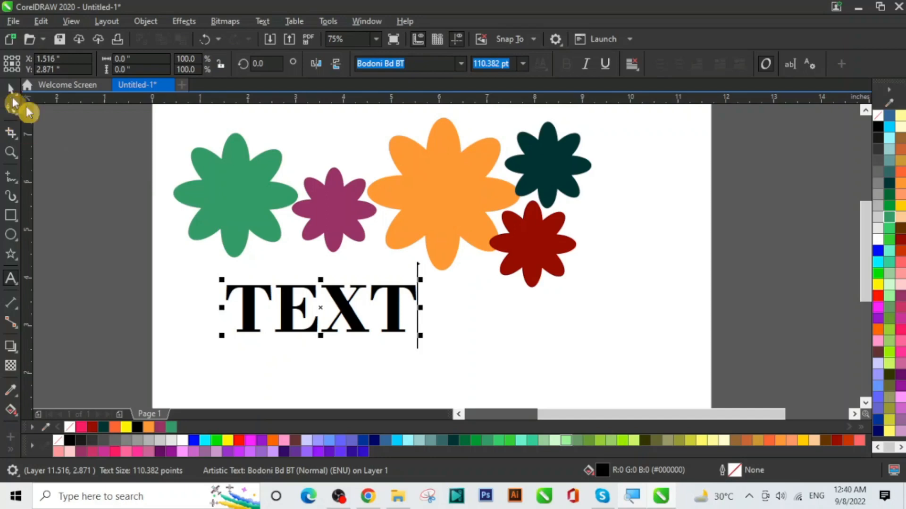
{"action": "left_click", "coordinate": [12, 90]}
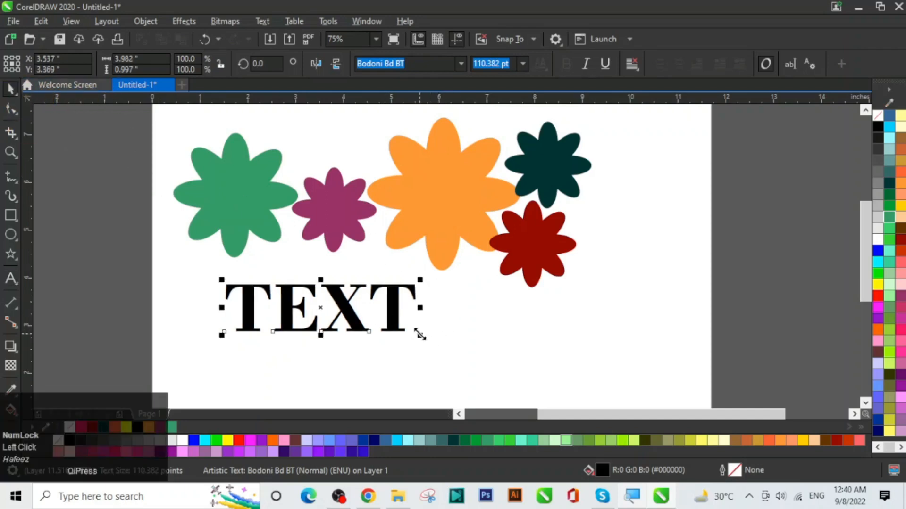
{"action": "left_click_drag", "start_coordinate": [420, 335], "coordinate": [675, 354]}
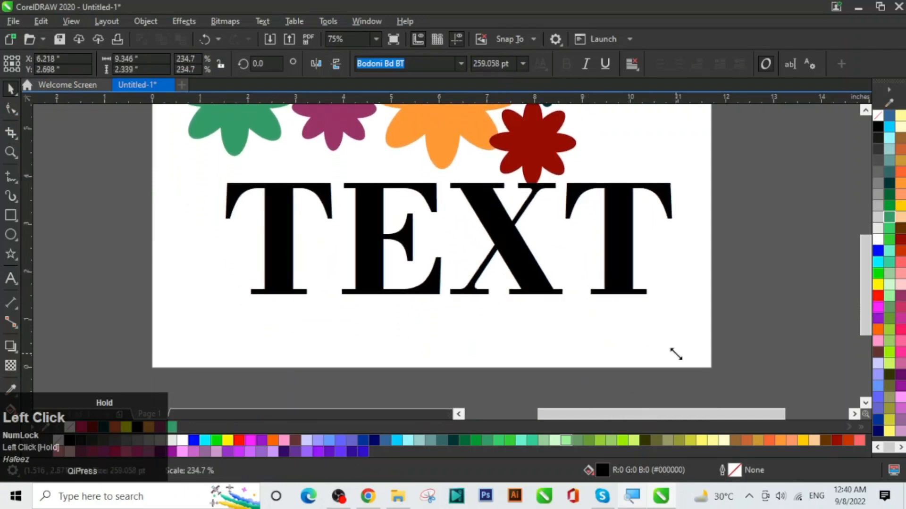
{"action": "left_click_drag", "start_coordinate": [507, 259], "coordinate": [486, 282]}
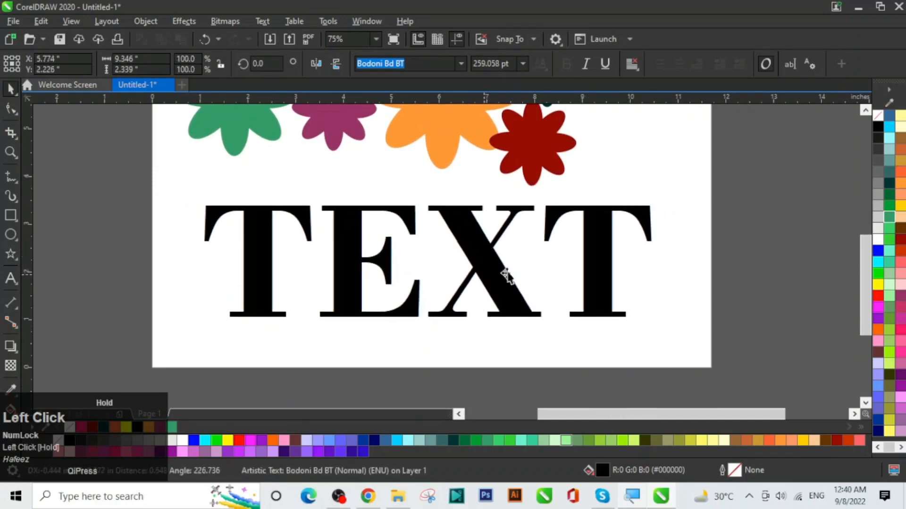
{"action": "left_click_drag", "start_coordinate": [870, 275], "coordinate": [853, 243]}
{"action": "left_click", "coordinate": [692, 179]}
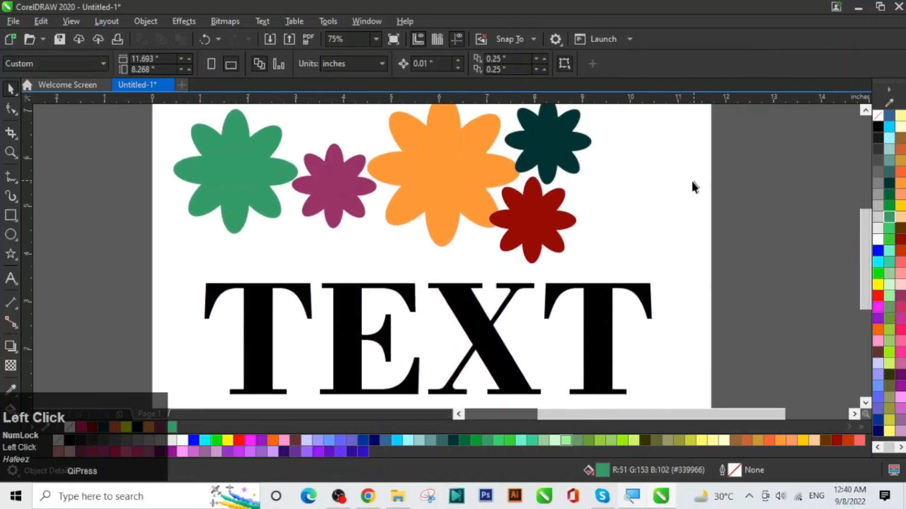
Step: PowerClip the flower group inside the word TEXT and move it up to mid-page
{"action": "left_click", "coordinate": [438, 194]}
{"action": "right_click", "coordinate": [433, 176]}
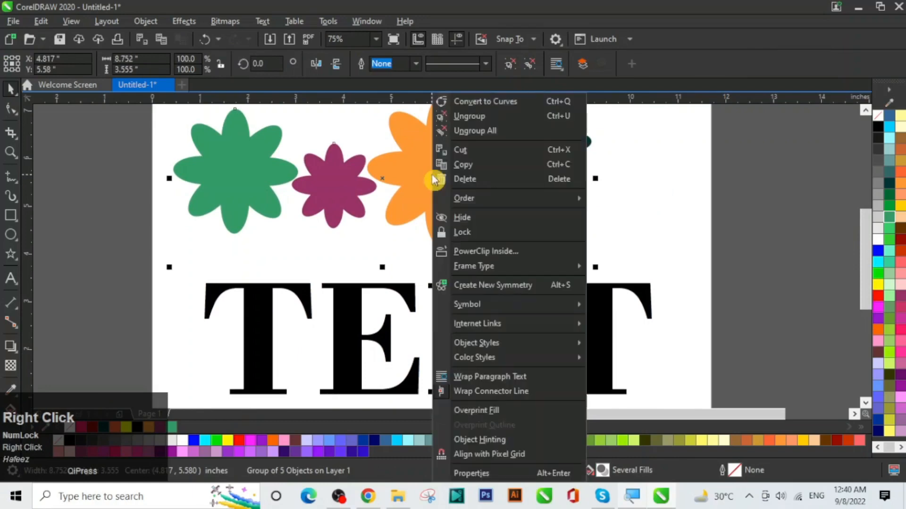
{"action": "left_click", "coordinate": [514, 251]}
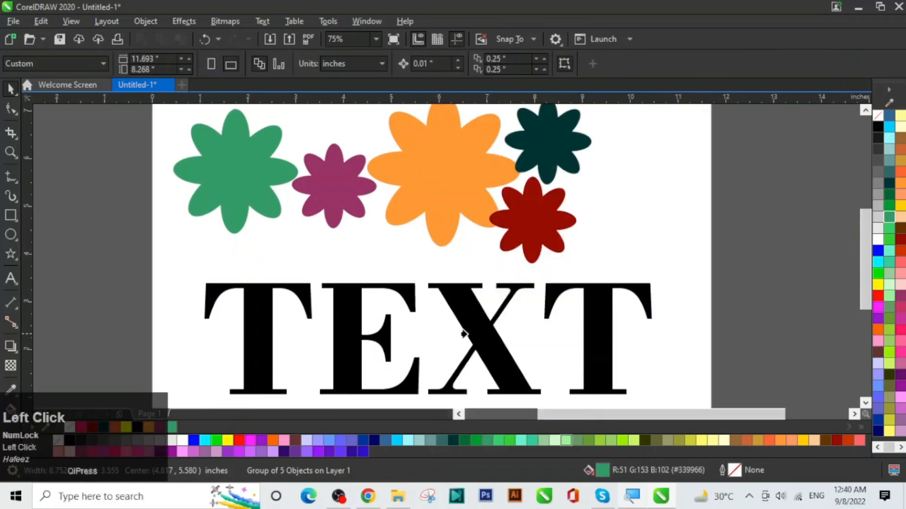
{"action": "left_click", "coordinate": [472, 330]}
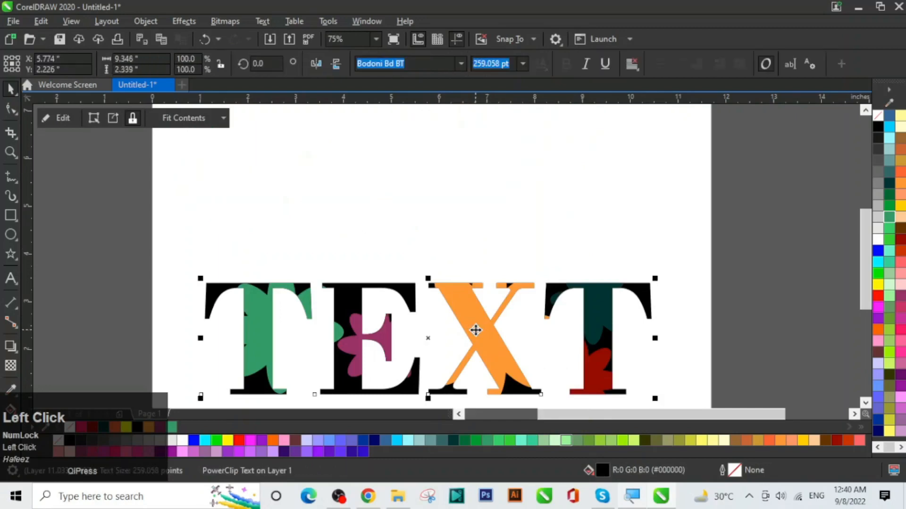
{"action": "left_click_drag", "start_coordinate": [475, 330], "coordinate": [462, 211]}
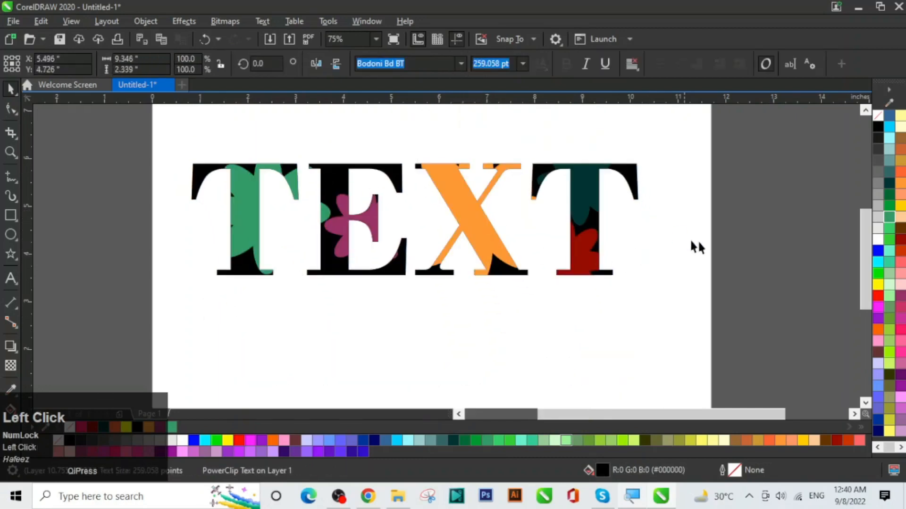
{"action": "mouse_move", "coordinate": [863, 263]}
{"action": "left_mouse_down"}
{"action": "mouse_move", "coordinate": [868, 231]}
{"action": "mouse_move", "coordinate": [868, 249]}
{"action": "left_mouse_up"}
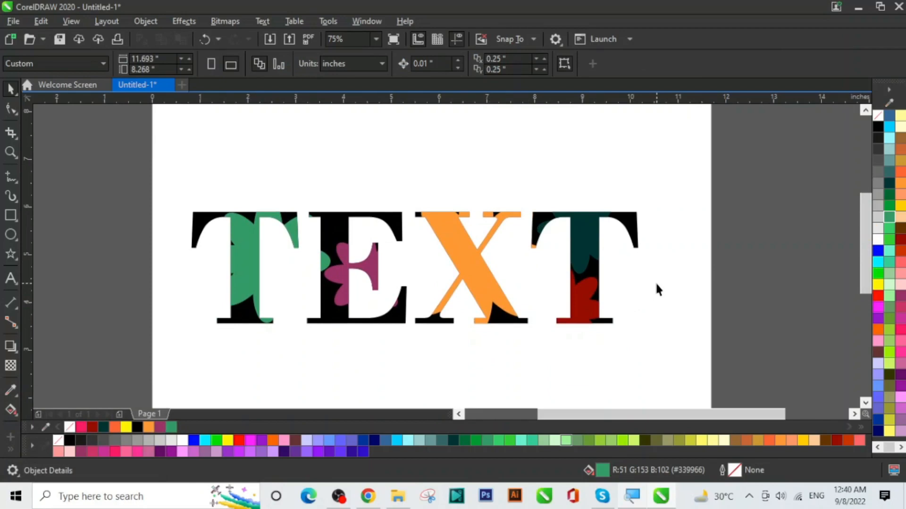
Step: Edit the PowerClip to shift the flowers slightly right inside the TEXT letters
{"action": "left_click", "coordinate": [468, 274]}
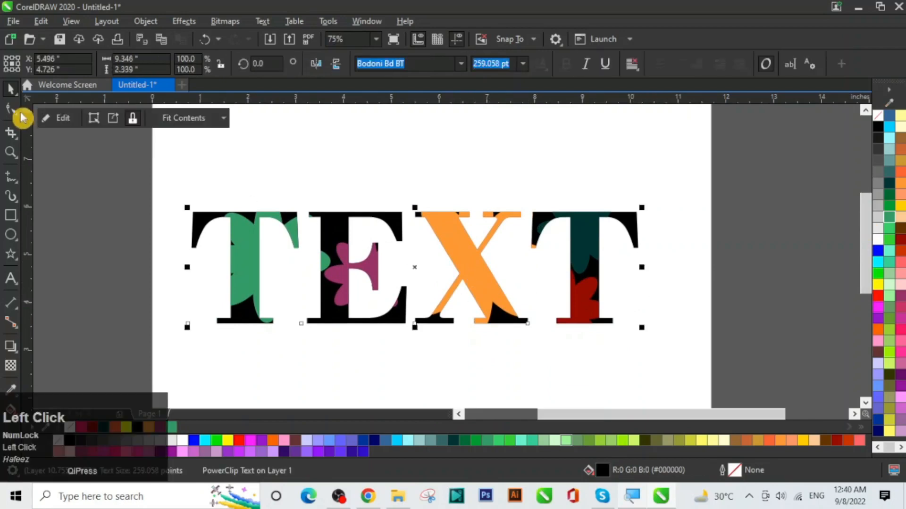
{"action": "left_click", "coordinate": [65, 124]}
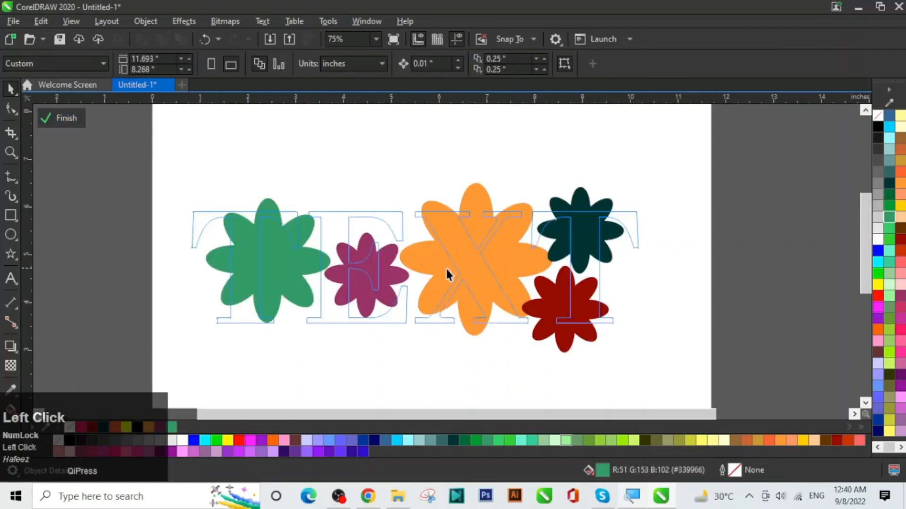
{"action": "left_click_drag", "start_coordinate": [429, 268], "coordinate": [421, 281]}
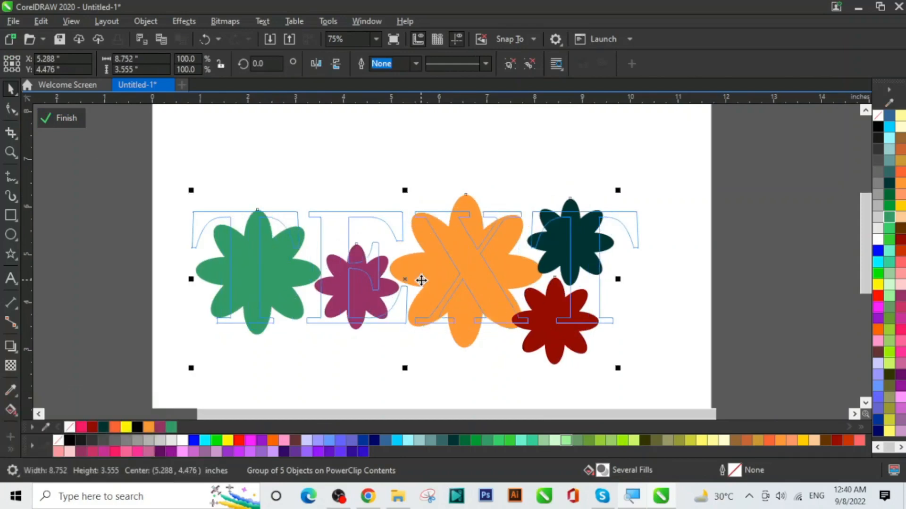
{"action": "left_click_drag", "start_coordinate": [431, 280], "coordinate": [443, 288]}
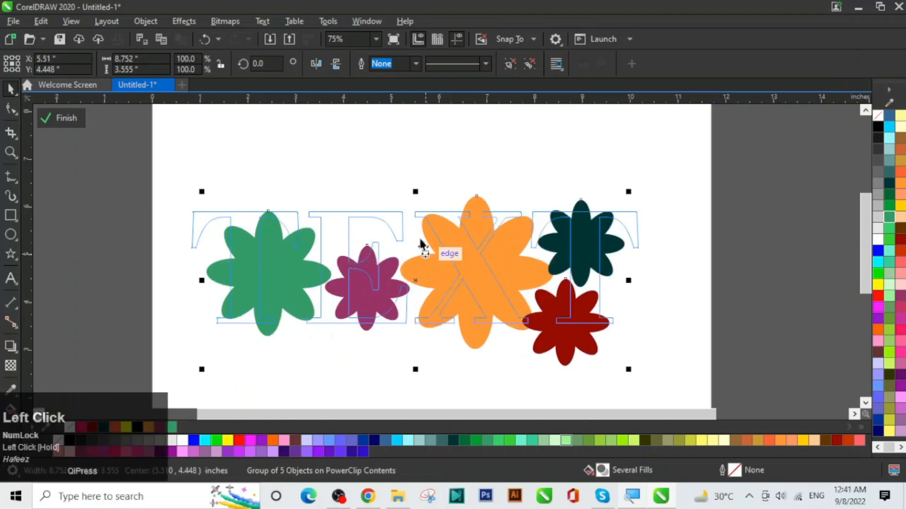
{"action": "left_click", "coordinate": [404, 182]}
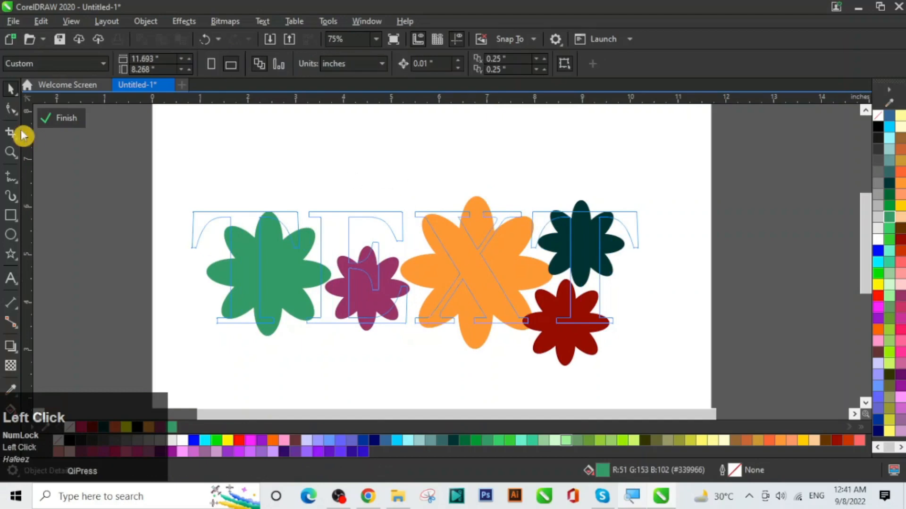
{"action": "left_click", "coordinate": [67, 116]}
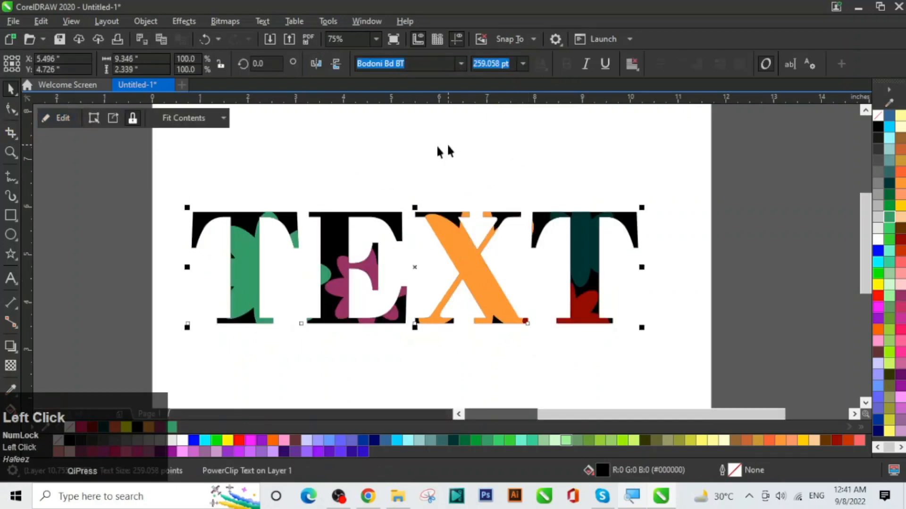
{"action": "left_click", "coordinate": [523, 143]}
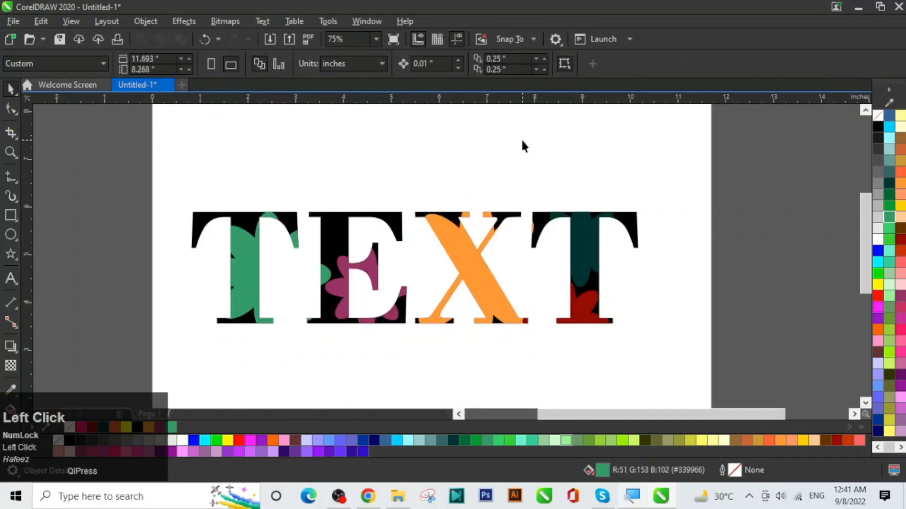
{"action": "key", "text": "F7"}
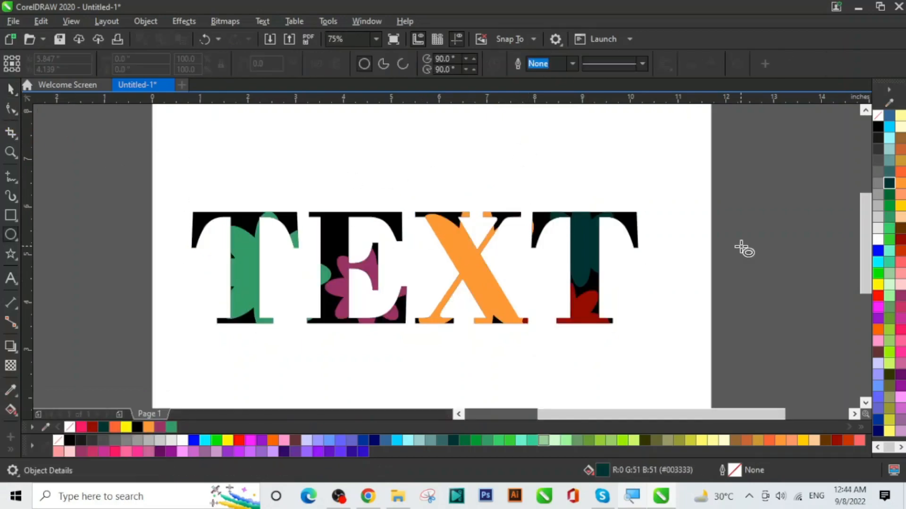
Step: Delete the flower-filled TEXT and draw a large circle overlapped by three smaller circles
{"action": "left_click", "coordinate": [14, 94]}
{"action": "left_click_drag", "start_coordinate": [178, 166], "coordinate": [681, 372]}
{"action": "key", "text": "Delete"}
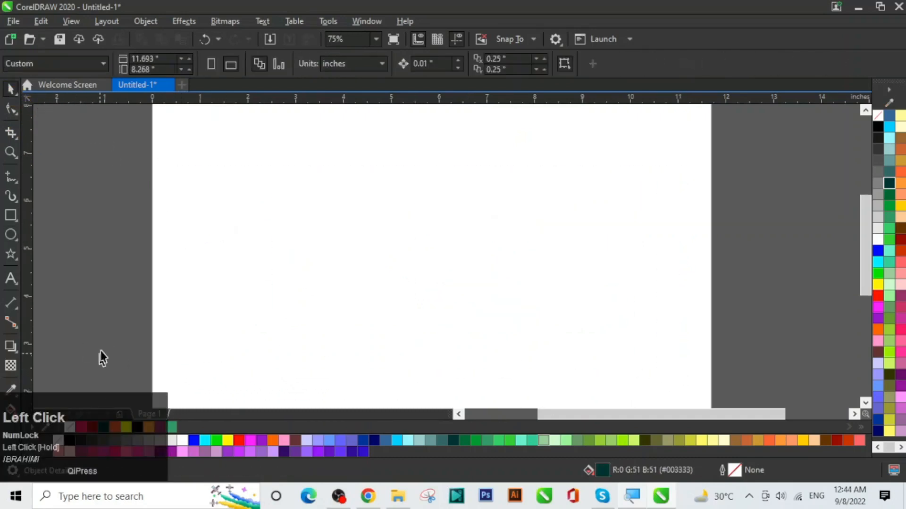
{"action": "left_click", "coordinate": [11, 235]}
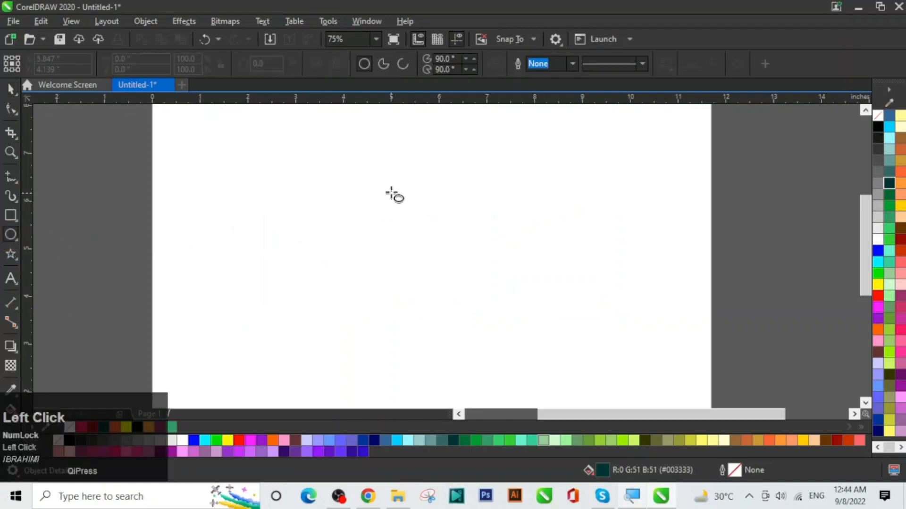
{"action": "left_click_drag", "start_coordinate": [373, 179], "coordinate": [526, 331]}
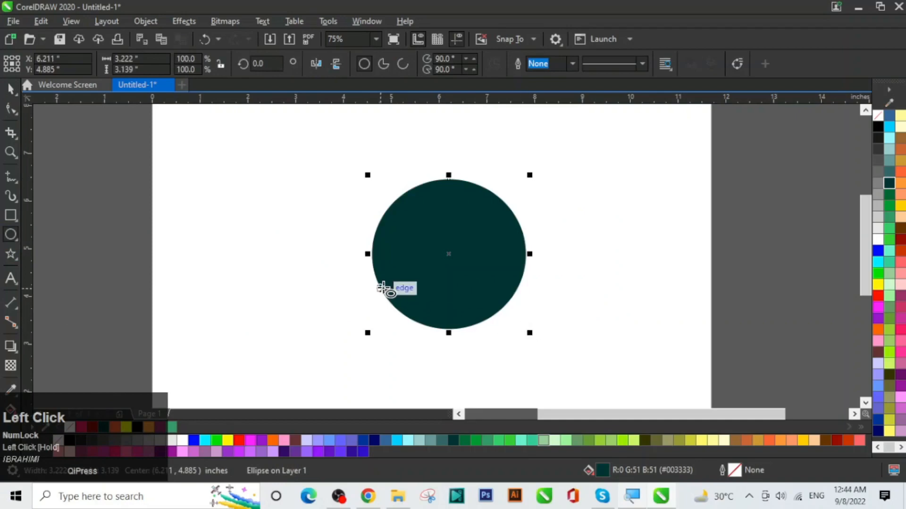
{"action": "left_click", "coordinate": [352, 211]}
{"action": "left_click_drag", "start_coordinate": [353, 211], "coordinate": [408, 264]}
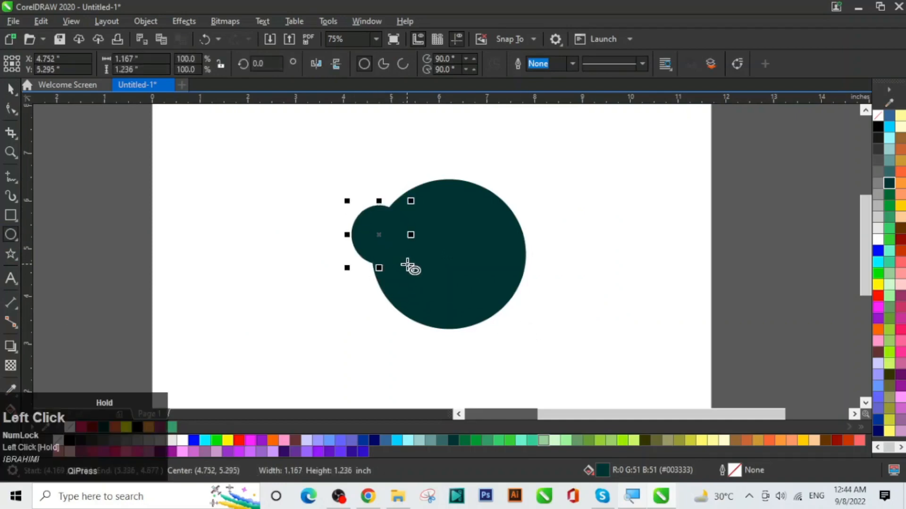
{"action": "left_click_drag", "start_coordinate": [432, 160], "coordinate": [496, 222]}
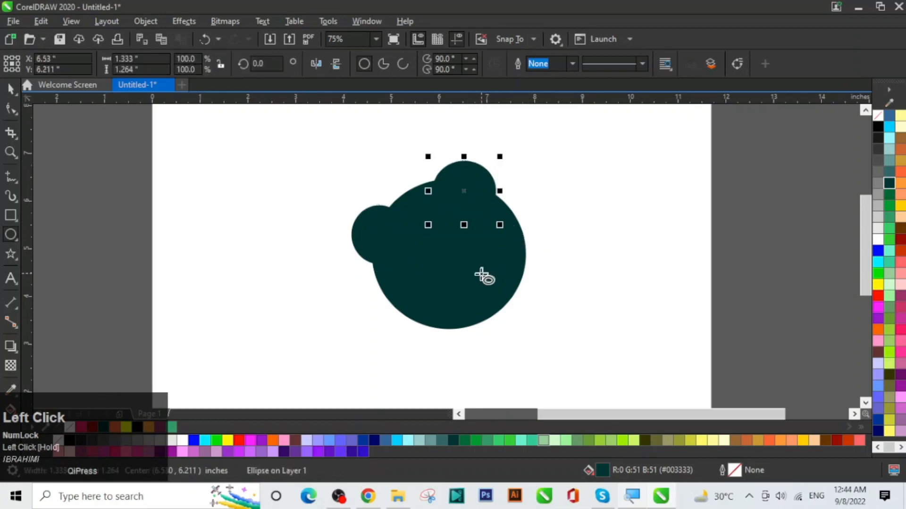
{"action": "left_click_drag", "start_coordinate": [380, 302], "coordinate": [468, 382]}
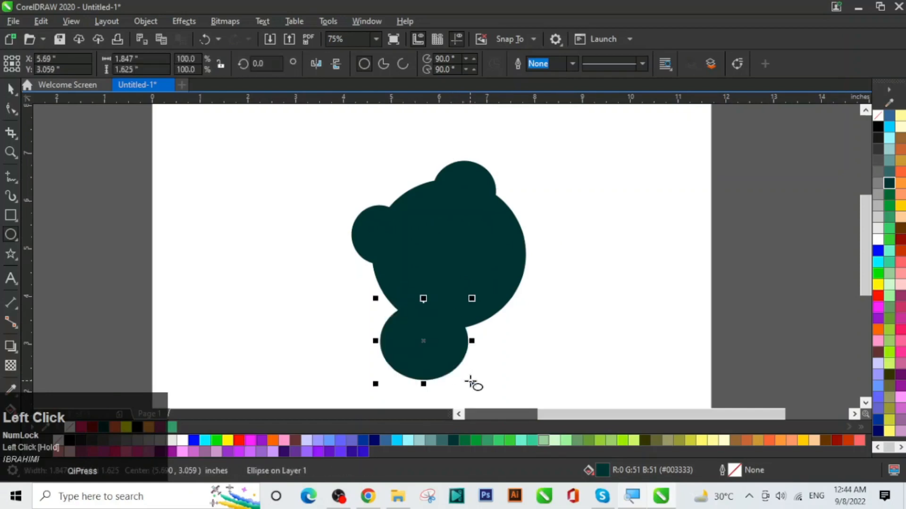
Step: Colour the bottom circle dark red, the top one yellow and the left one pink
{"action": "left_click", "coordinate": [9, 94]}
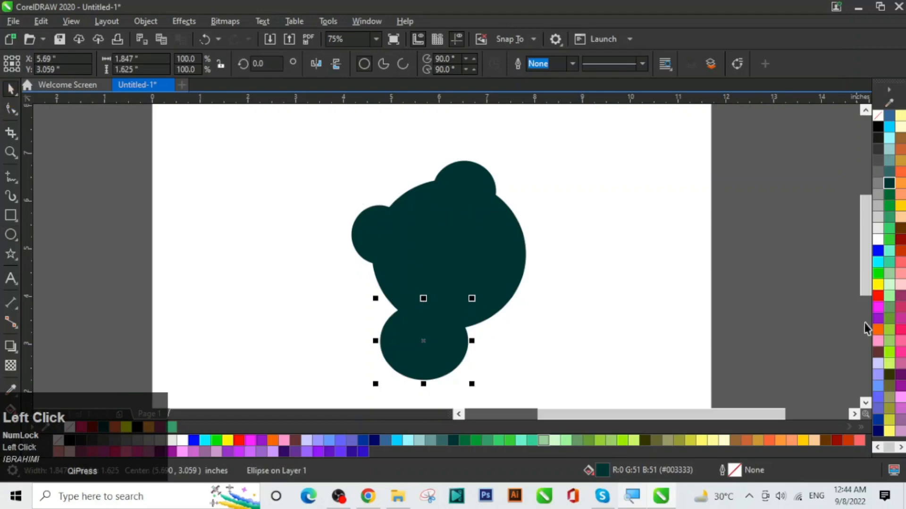
{"action": "left_click", "coordinate": [901, 242]}
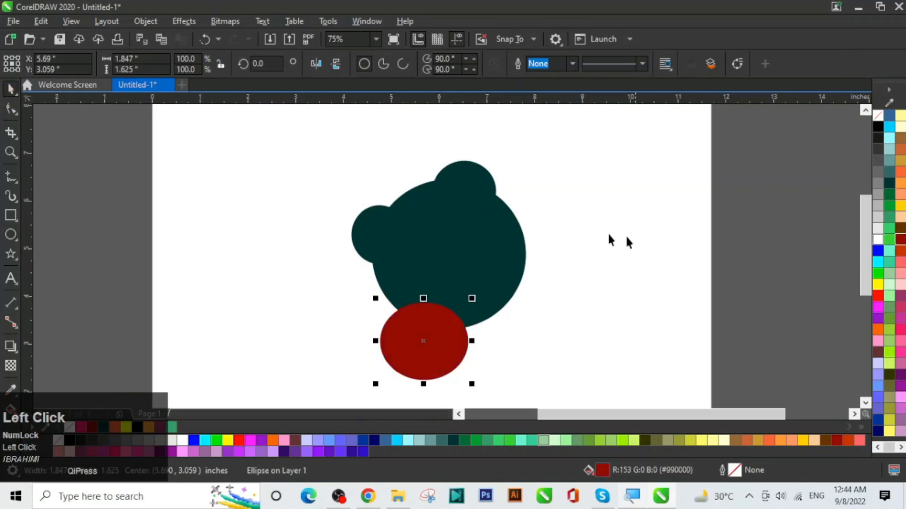
{"action": "left_click", "coordinate": [467, 178]}
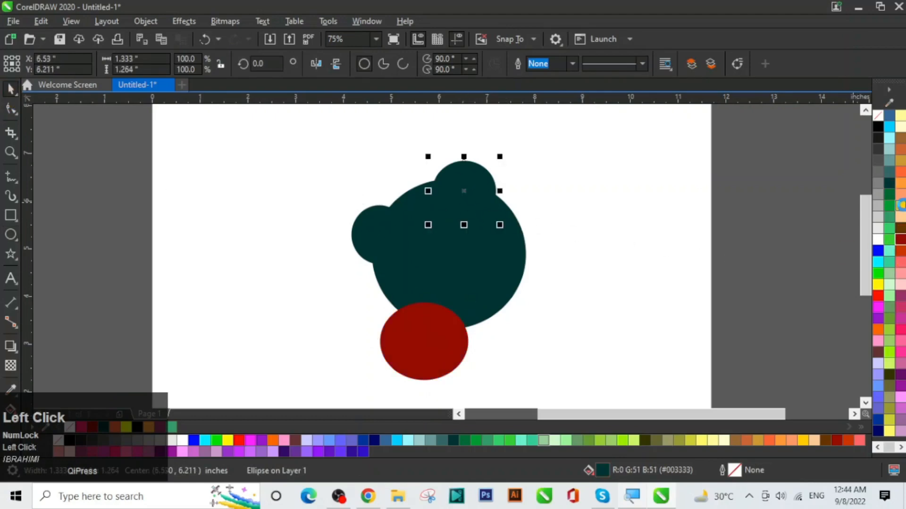
{"action": "left_click", "coordinate": [901, 205]}
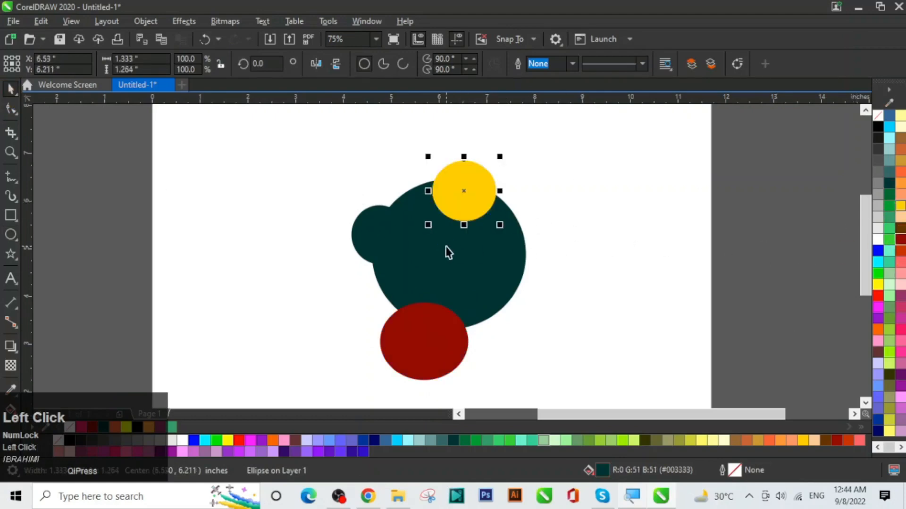
{"action": "left_click", "coordinate": [375, 231]}
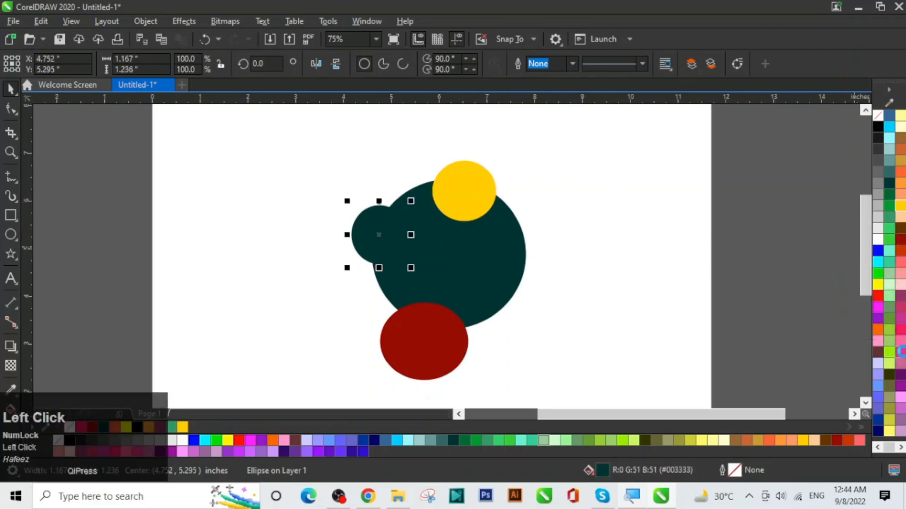
{"action": "left_click", "coordinate": [900, 351]}
{"action": "left_click", "coordinate": [635, 272]}
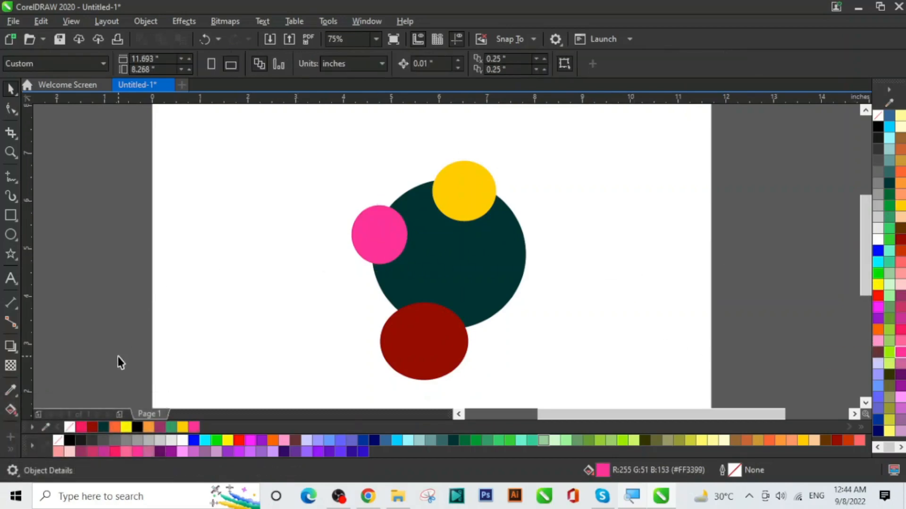
Step: PowerClip the dark red, pink and yellow circles inside the large dark teal circle
{"action": "key", "text": "F7"}
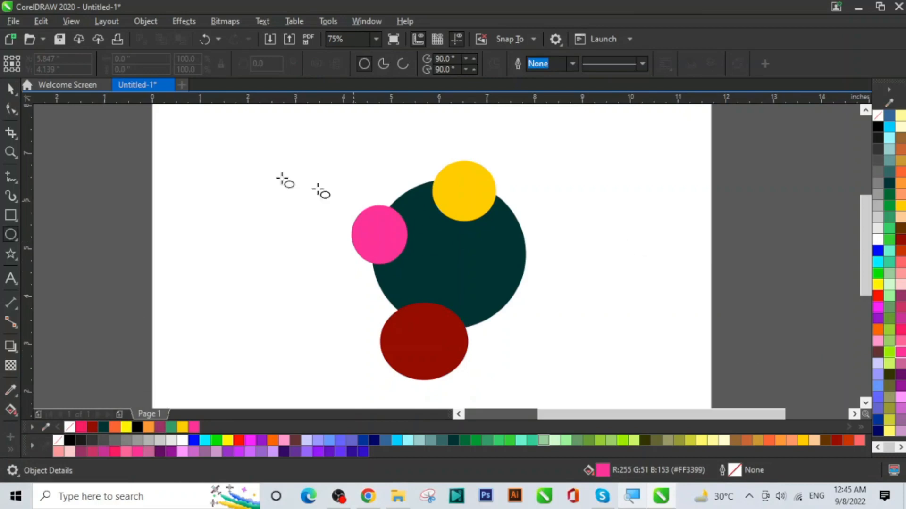
{"action": "left_click", "coordinate": [16, 99]}
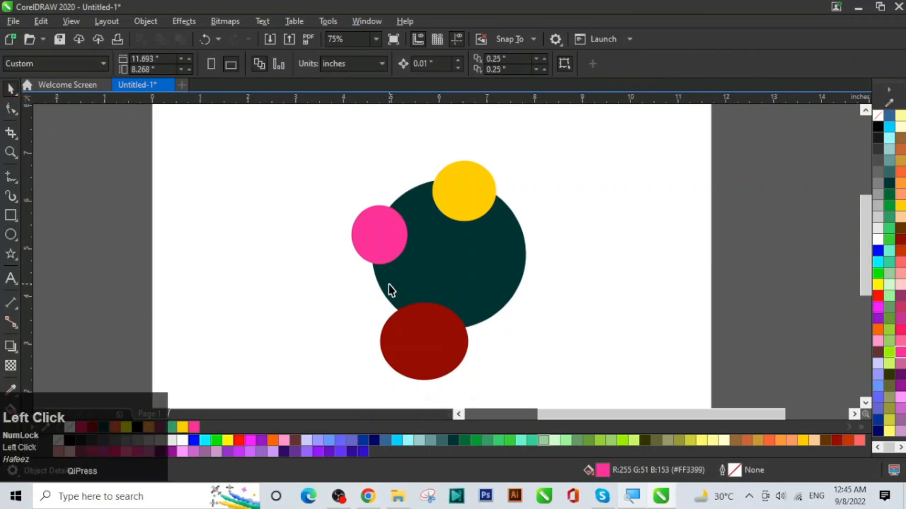
{"action": "left_click", "coordinate": [427, 362]}
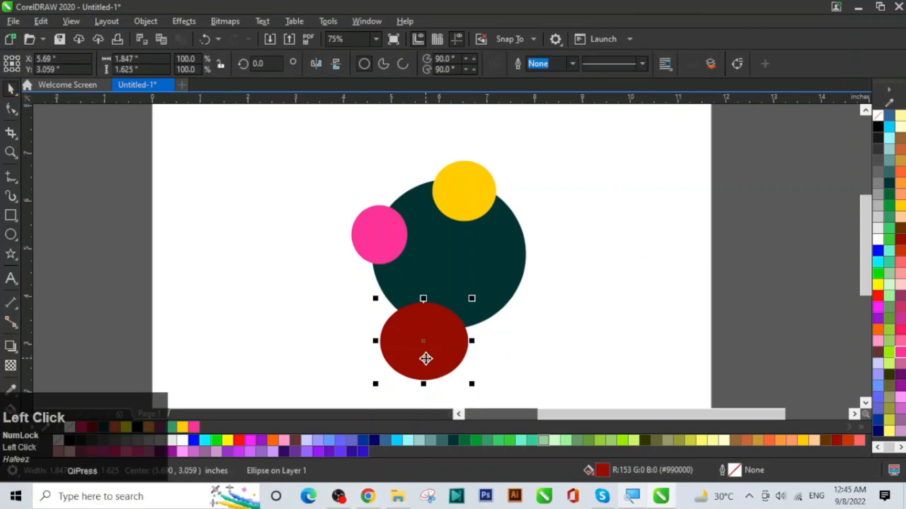
{"action": "left_click", "coordinate": [354, 226], "text": "shift"}
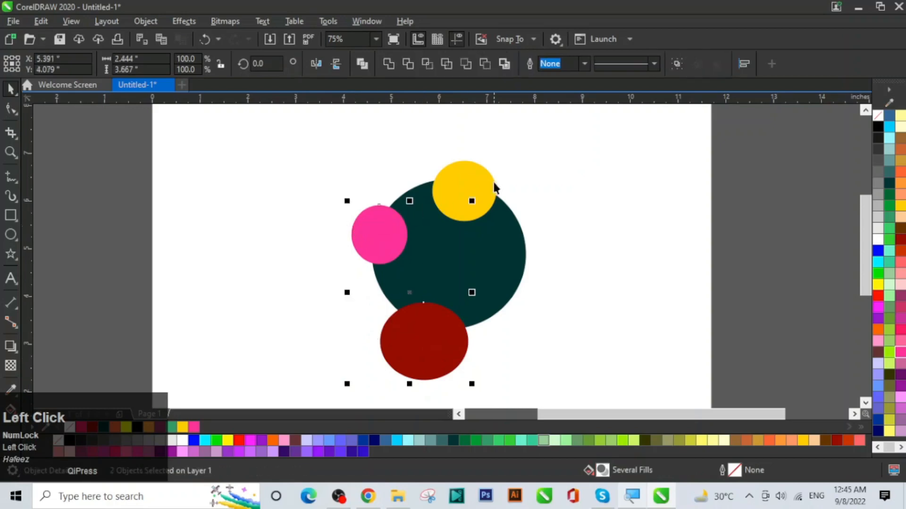
{"action": "left_click", "coordinate": [475, 174], "text": "shift"}
{"action": "right_click", "coordinate": [475, 173]}
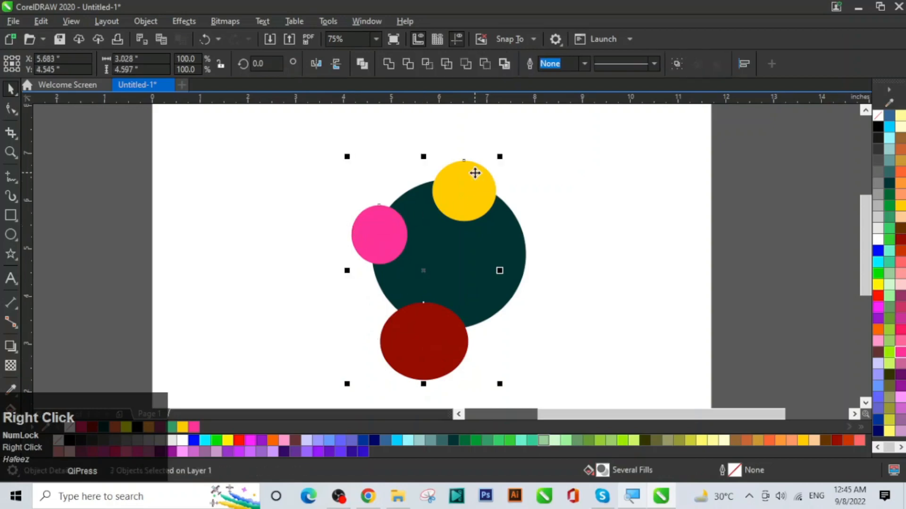
{"action": "left_click", "coordinate": [543, 290]}
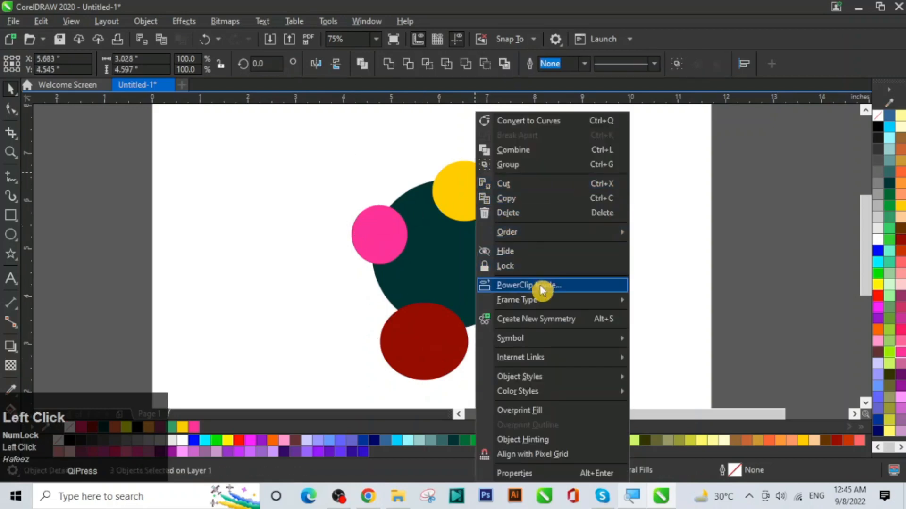
{"action": "left_click", "coordinate": [479, 255]}
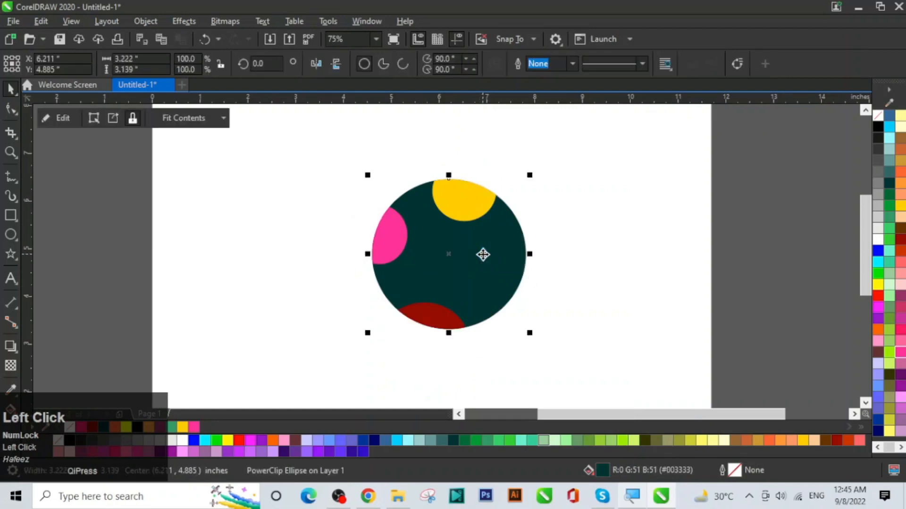
{"action": "left_click", "coordinate": [609, 264]}
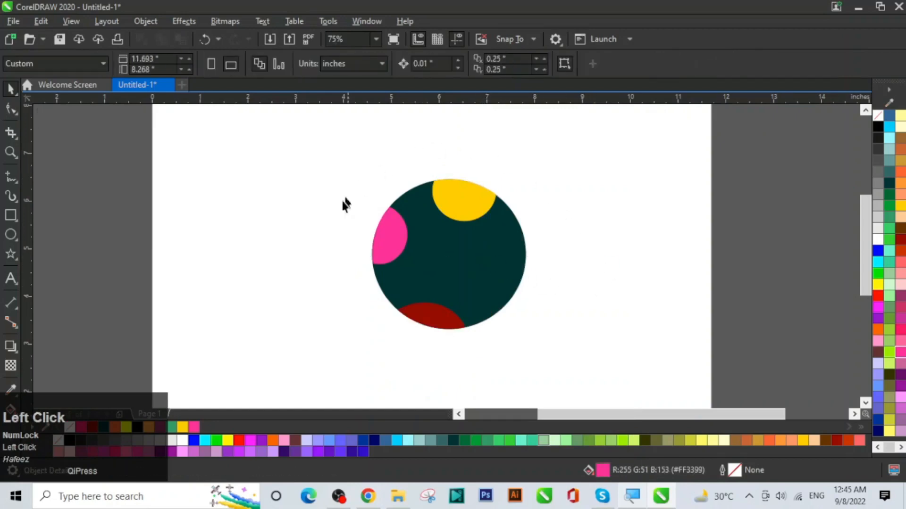
{"action": "left_click_drag", "start_coordinate": [467, 284], "coordinate": [495, 277]}
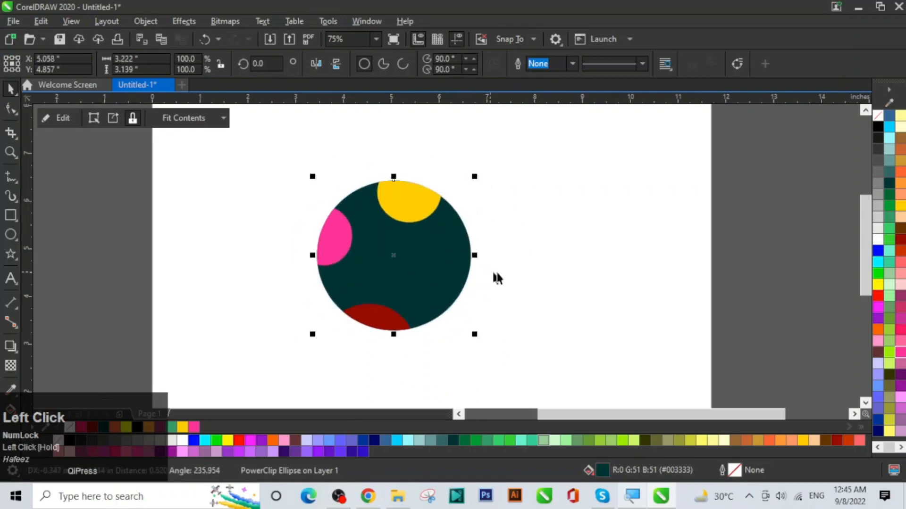
{"action": "left_click", "coordinate": [520, 255]}
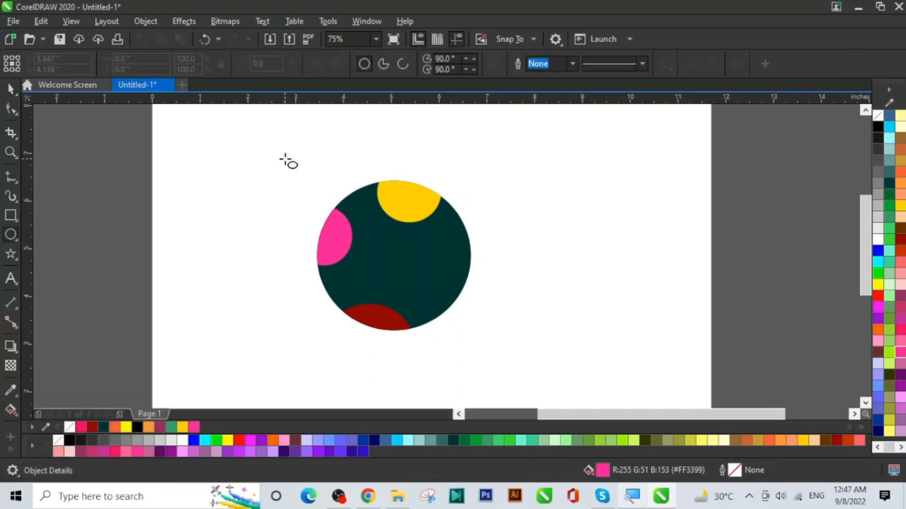
Step: Marquee-select the clipped circle artwork and delete it
{"action": "left_click", "coordinate": [10, 89]}
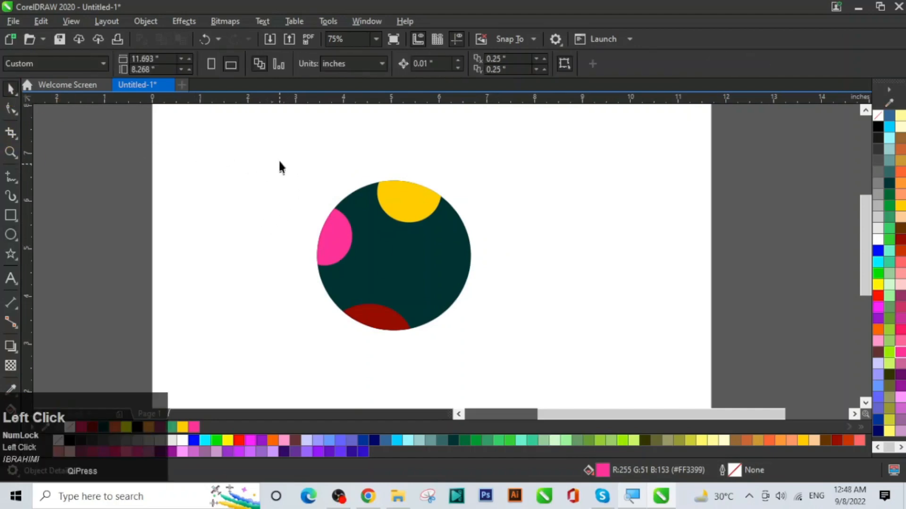
{"action": "left_click_drag", "start_coordinate": [487, 359], "coordinate": [550, 362]}
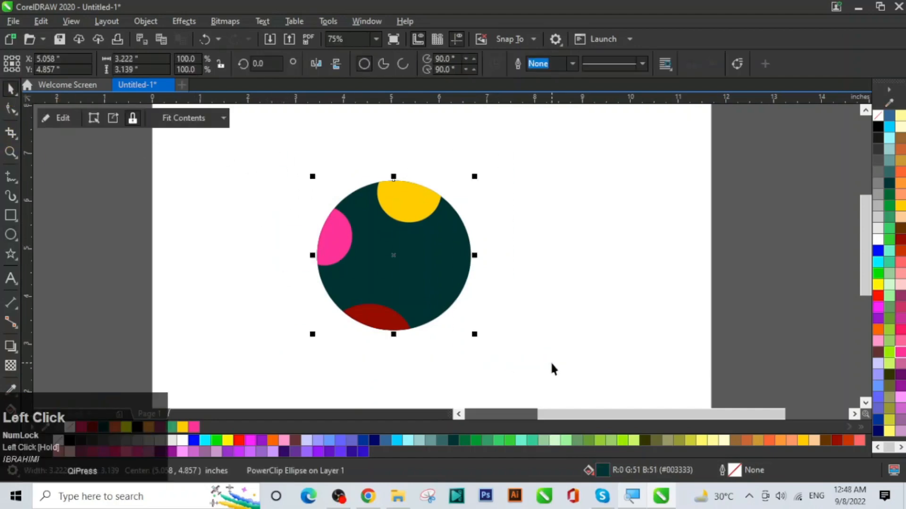
{"action": "key", "text": "Delete"}
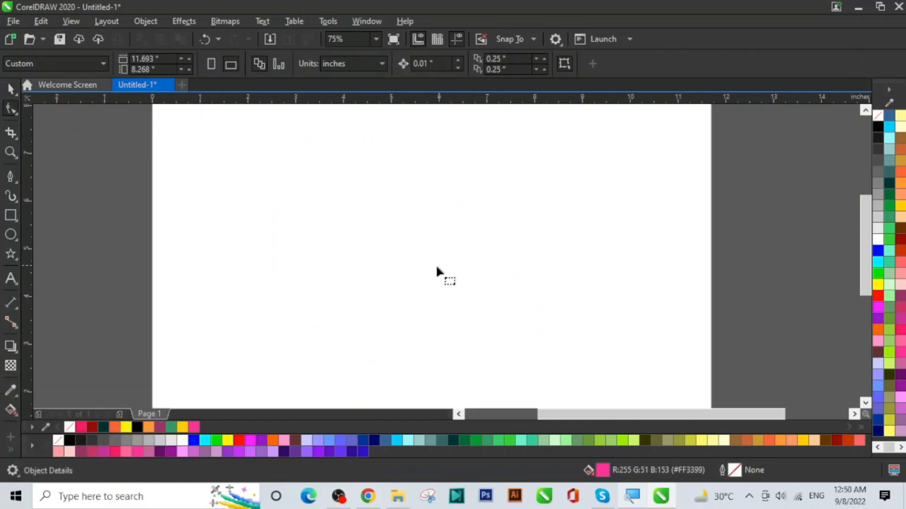
Step: Draw a closed Pen-tool shape with a curved wave top, straight sides and flat bottom
{"action": "left_click", "coordinate": [10, 177]}
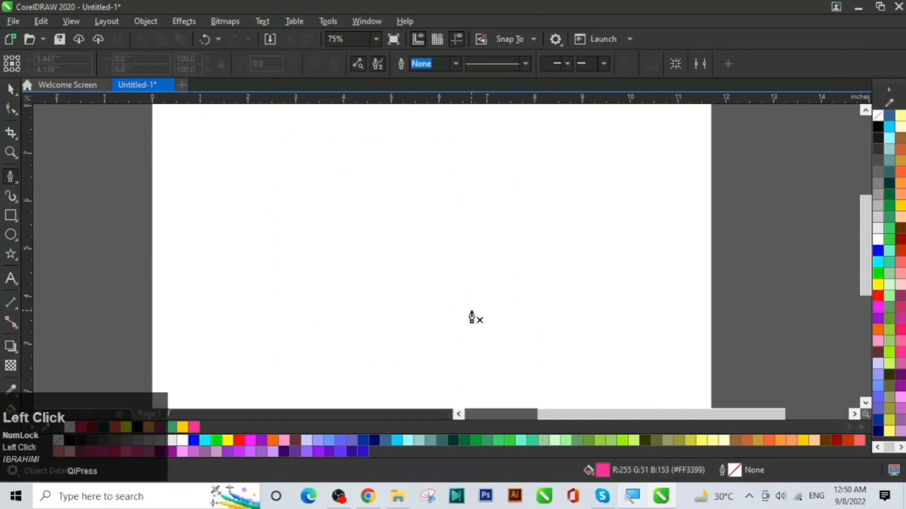
{"action": "left_click", "coordinate": [257, 231]}
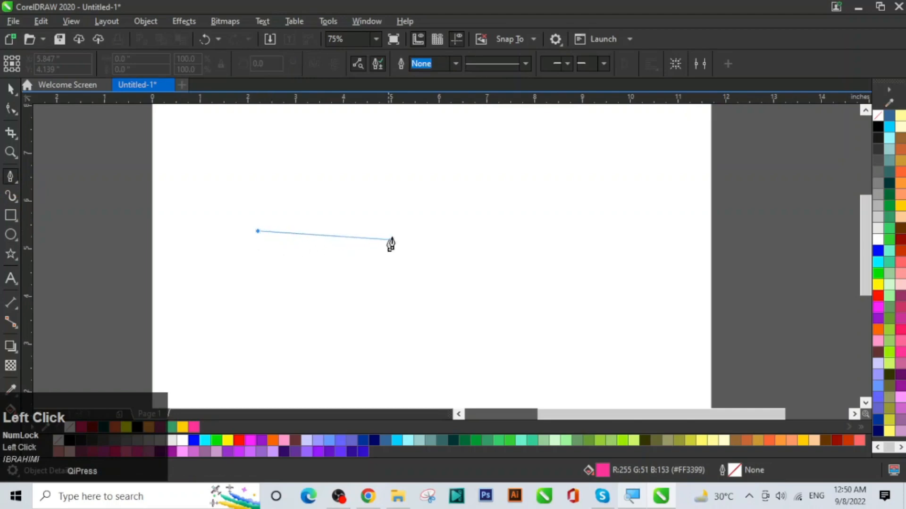
{"action": "left_click_drag", "start_coordinate": [397, 232], "coordinate": [467, 196]}
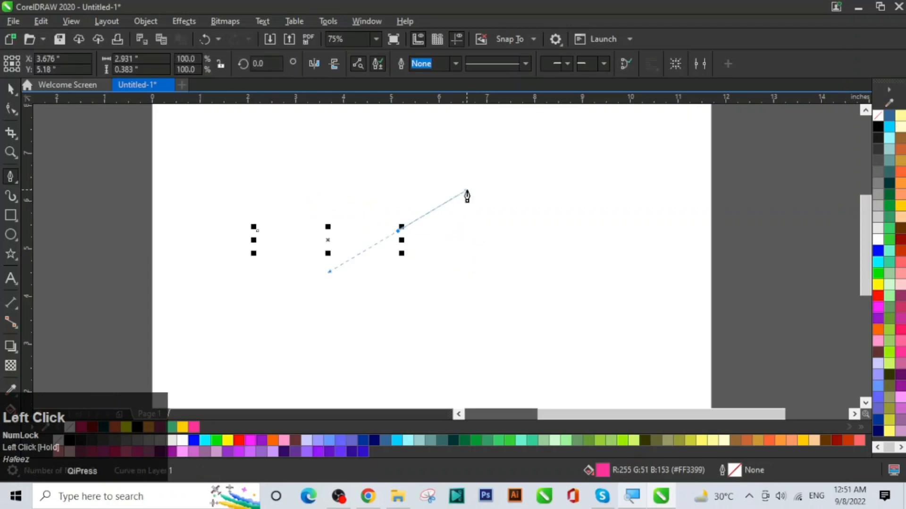
{"action": "right_click", "coordinate": [882, 129]}
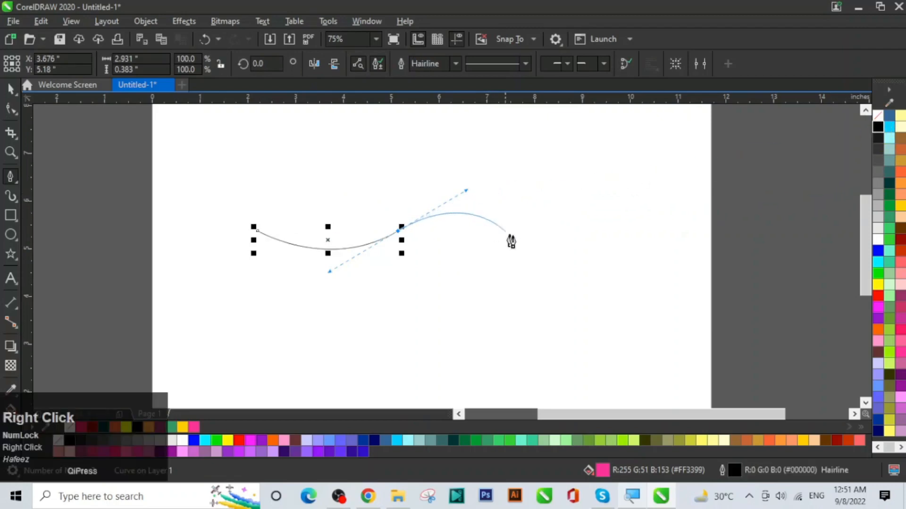
{"action": "mouse_move", "coordinate": [524, 235]}
{"action": "left_mouse_down"}
{"action": "mouse_move", "coordinate": [533, 264]}
{"action": "mouse_move", "coordinate": [553, 262]}
{"action": "mouse_move", "coordinate": [526, 233]}
{"action": "left_mouse_up"}
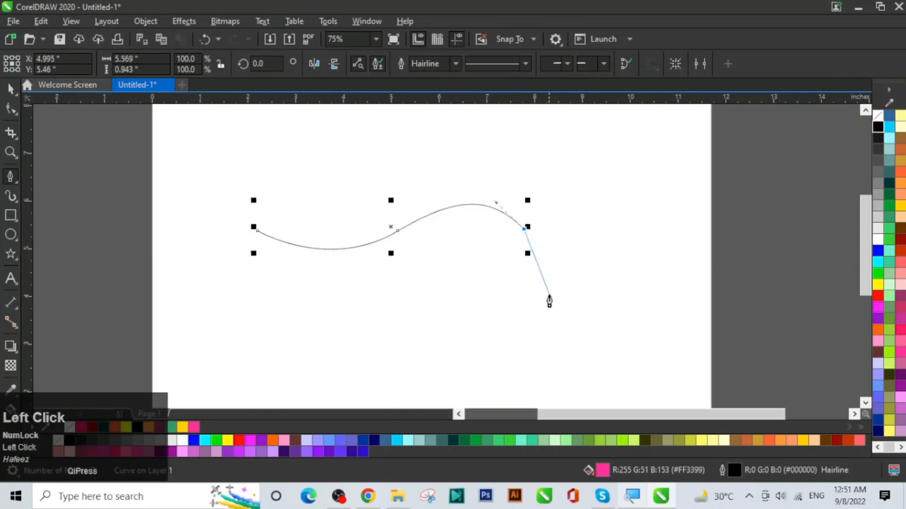
{"action": "left_click", "coordinate": [525, 271]}
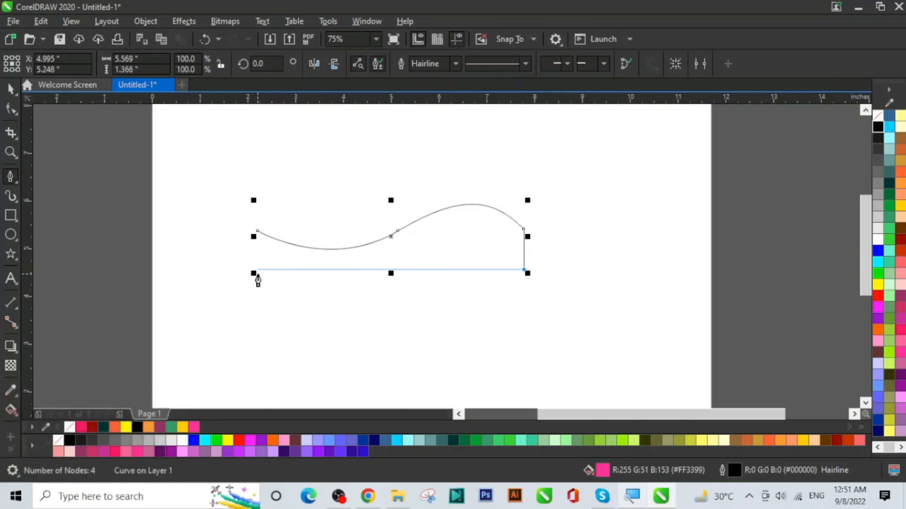
{"action": "left_click", "coordinate": [257, 274]}
{"action": "left_click", "coordinate": [258, 236]}
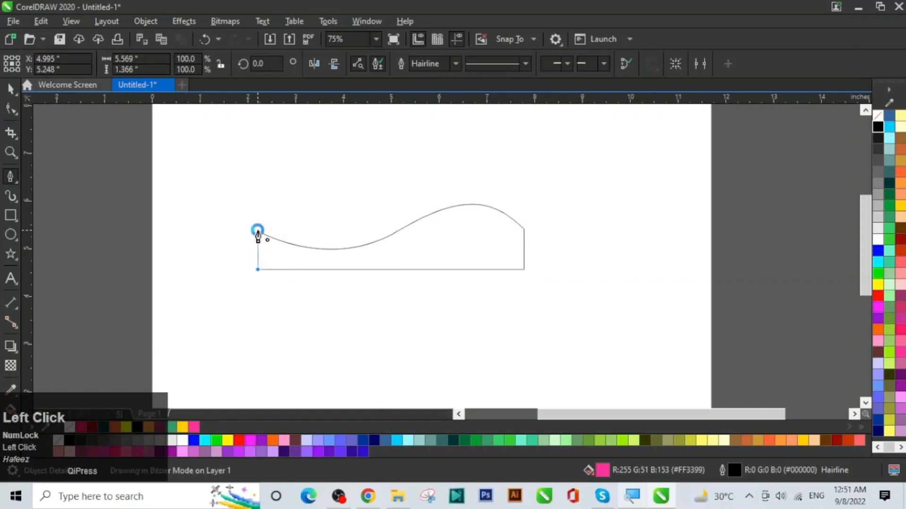
Step: Remove the pink wave's outline and move it to the lower left of the page
{"action": "right_click", "coordinate": [878, 117]}
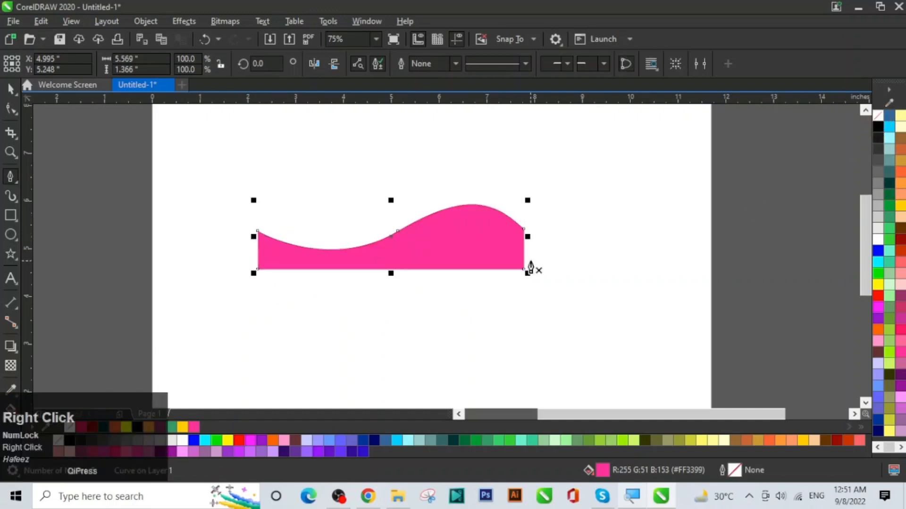
{"action": "left_click", "coordinate": [10, 88]}
{"action": "left_click_drag", "start_coordinate": [448, 251], "coordinate": [372, 326]}
{"action": "left_click", "coordinate": [359, 269]}
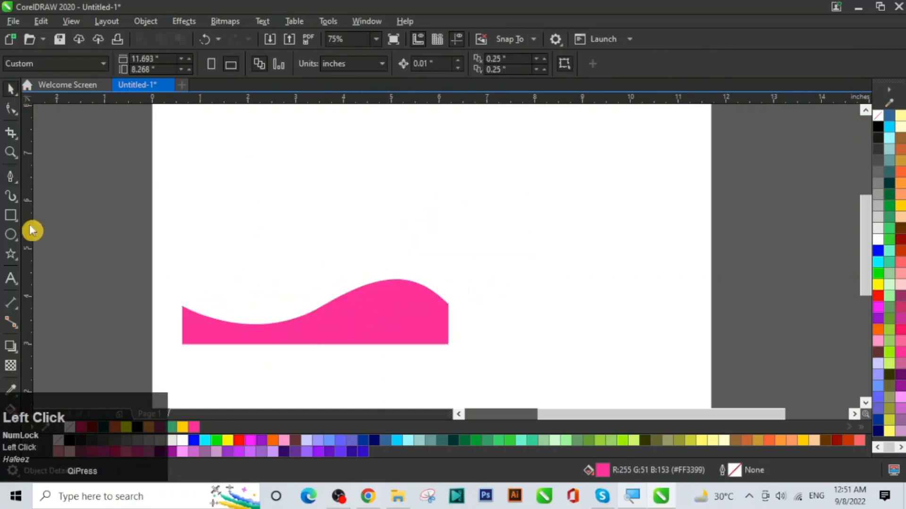
Step: Type the word TEXT in Bodoni Bd BT above the pink wave
{"action": "left_click", "coordinate": [10, 282]}
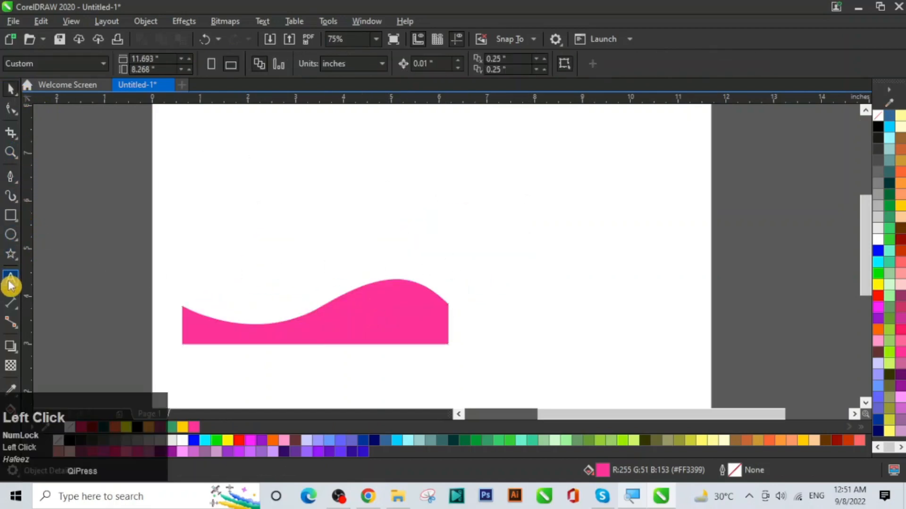
{"action": "left_click", "coordinate": [275, 189]}
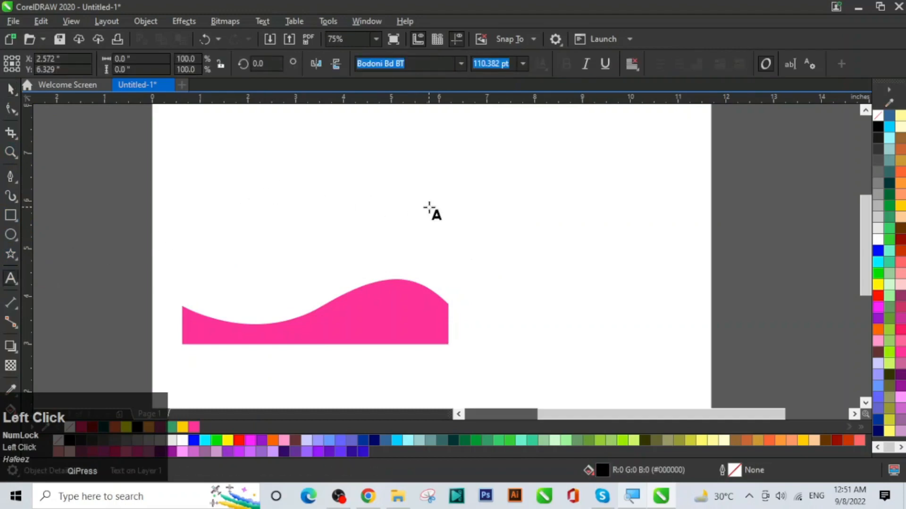
{"action": "type", "text": "TEXT"}
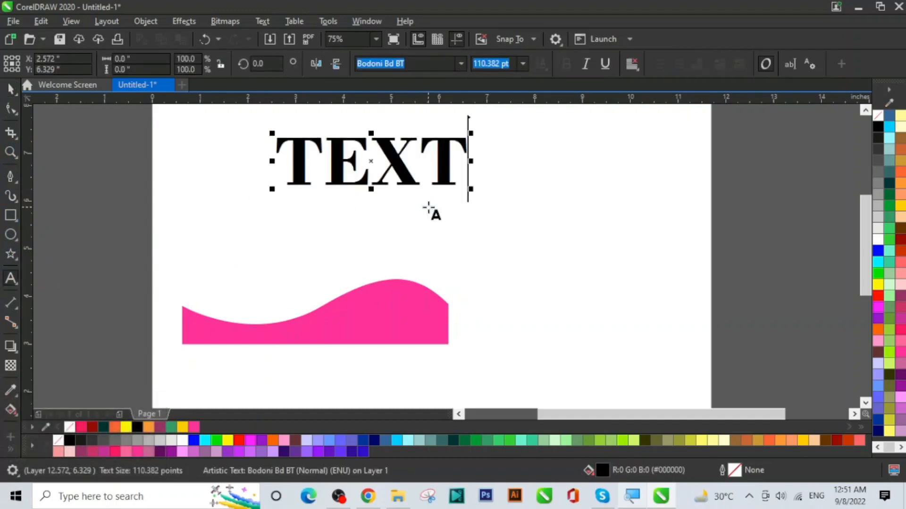
Step: Move the pink wave toward TEXT and PowerClip it inside the word
{"action": "left_click", "coordinate": [10, 89]}
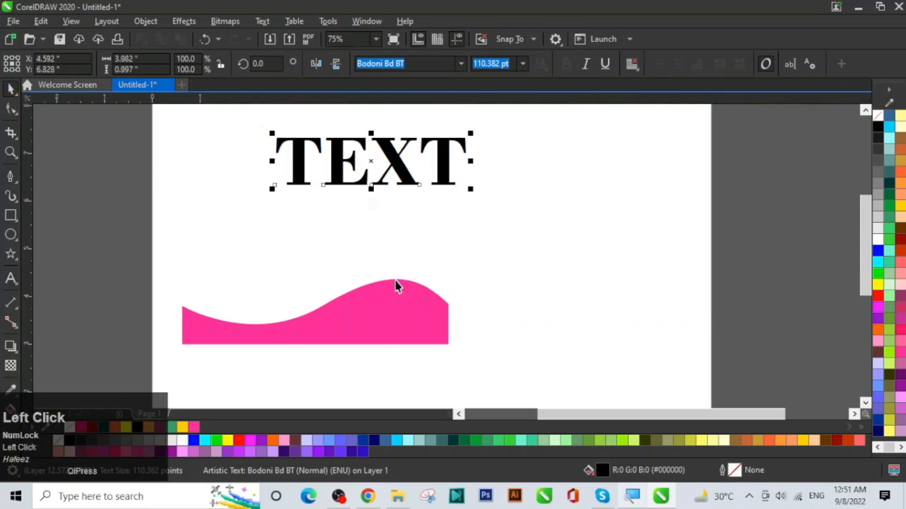
{"action": "left_click_drag", "start_coordinate": [375, 307], "coordinate": [424, 297]}
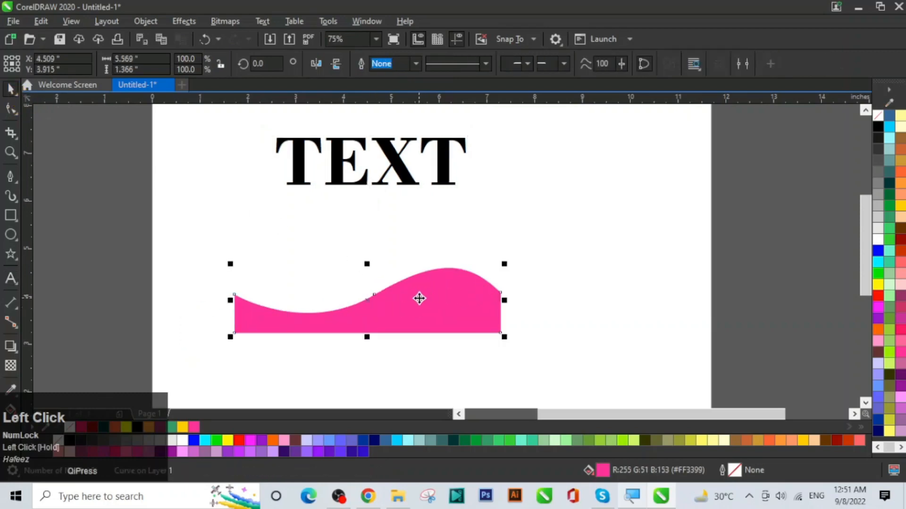
{"action": "right_click", "coordinate": [419, 298]}
{"action": "left_click", "coordinate": [473, 251]}
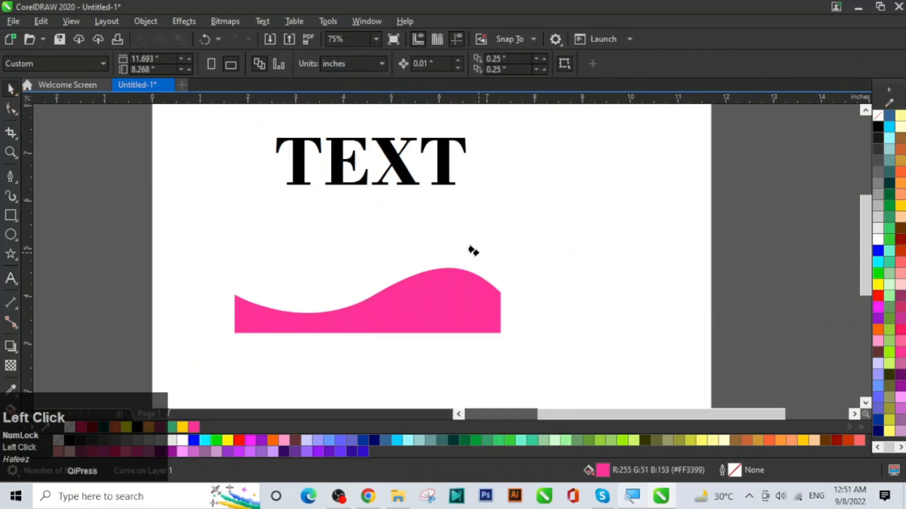
{"action": "left_click", "coordinate": [395, 168]}
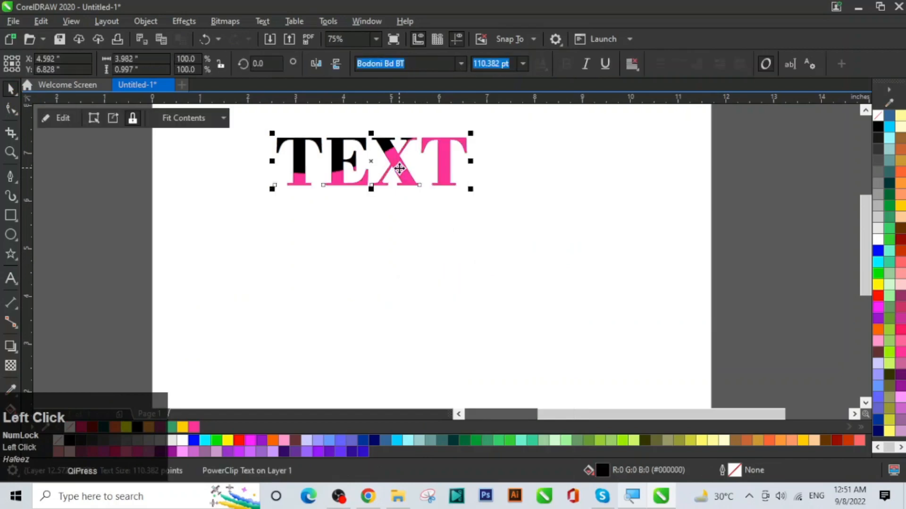
{"action": "left_click", "coordinate": [435, 242]}
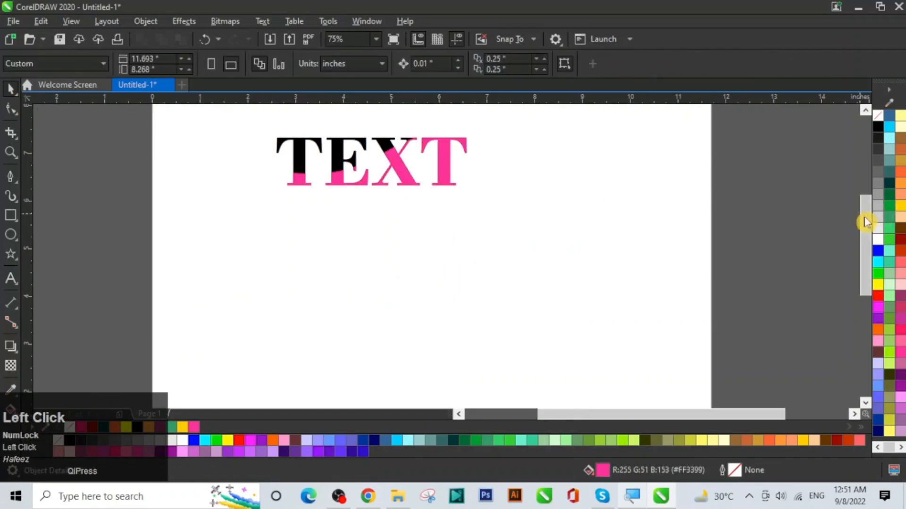
Step: Edit the PowerClip: mirror the pink wave horizontally and move it down-right beneath the letters
{"action": "left_click_drag", "start_coordinate": [866, 222], "coordinate": [866, 192]}
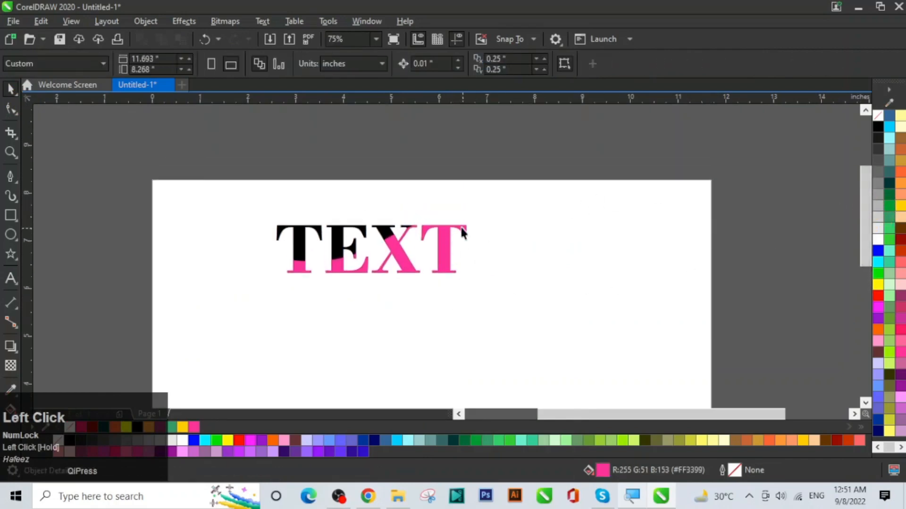
{"action": "left_click", "coordinate": [450, 262]}
{"action": "left_click", "coordinate": [59, 119]}
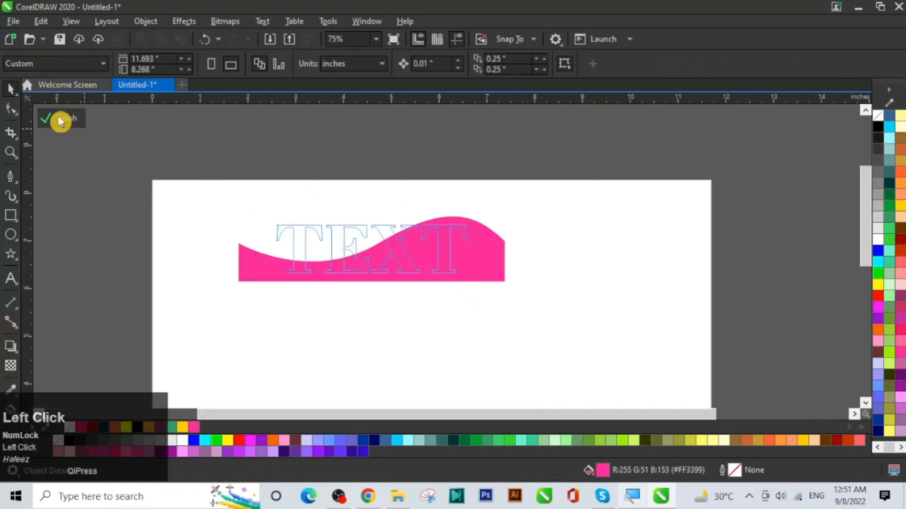
{"action": "left_click", "coordinate": [472, 259]}
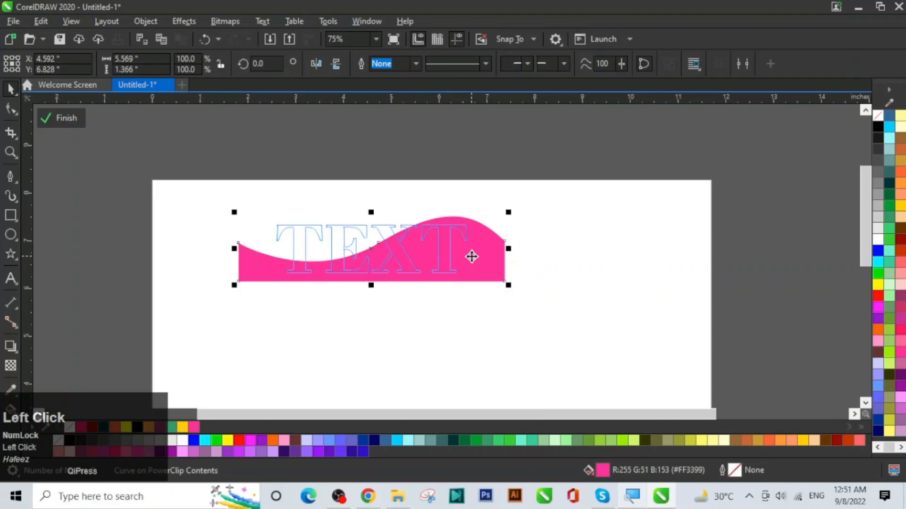
{"action": "left_click", "coordinate": [317, 64]}
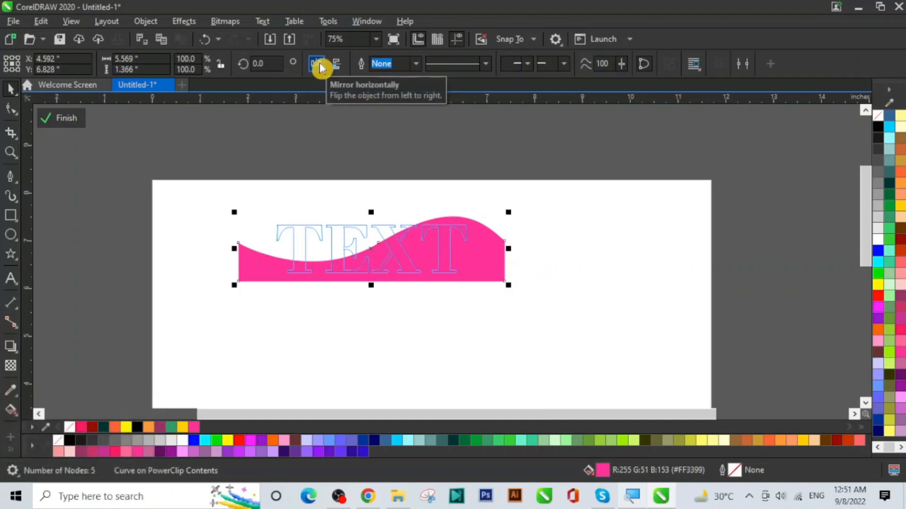
{"action": "left_click", "coordinate": [319, 66]}
{"action": "left_click_drag", "start_coordinate": [477, 270], "coordinate": [521, 283]}
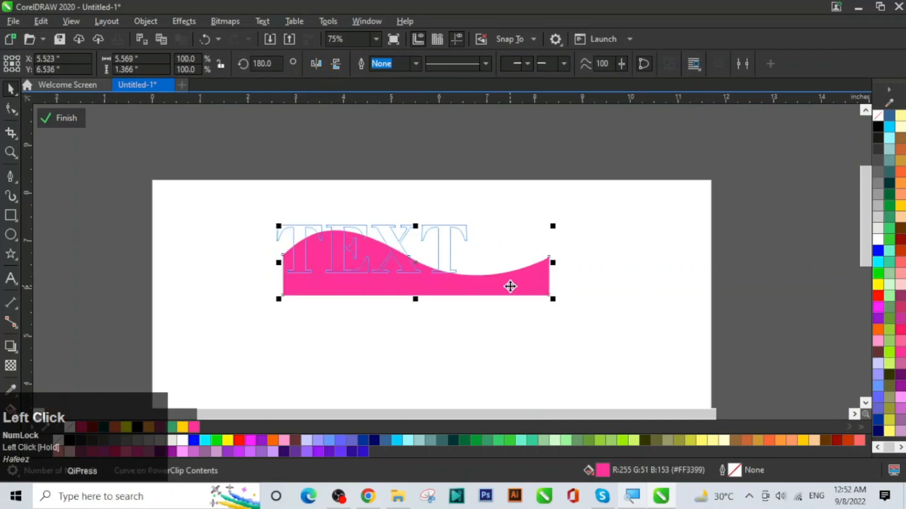
{"action": "left_click", "coordinate": [62, 120]}
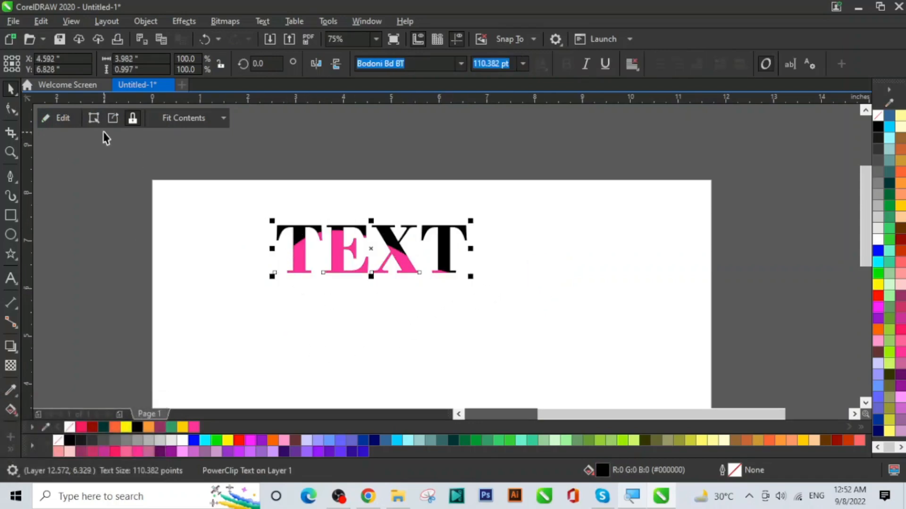
Step: Re-edit the PowerClip, flip the wave back and shift it left so pink fills E, X and T
{"action": "left_click", "coordinate": [63, 118]}
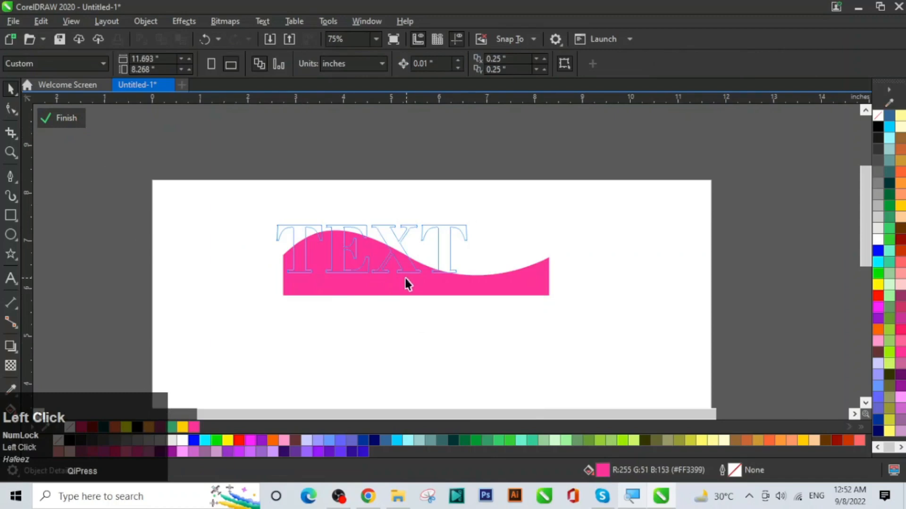
{"action": "left_click", "coordinate": [384, 285]}
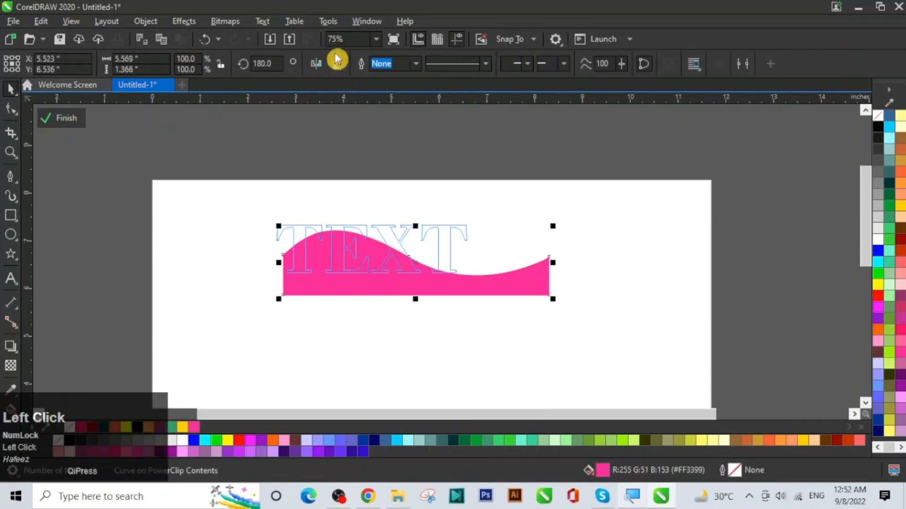
{"action": "left_click", "coordinate": [317, 64]}
{"action": "left_click_drag", "start_coordinate": [508, 261], "coordinate": [448, 260]}
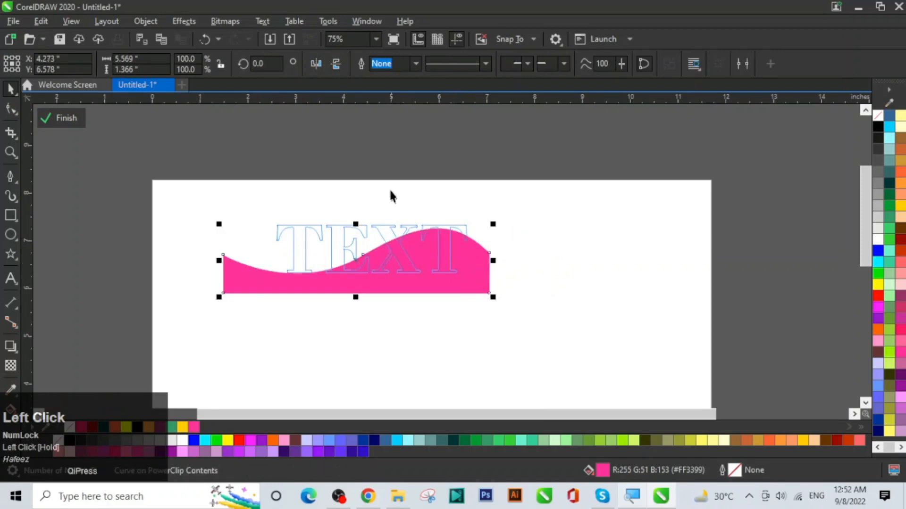
{"action": "left_click", "coordinate": [64, 119]}
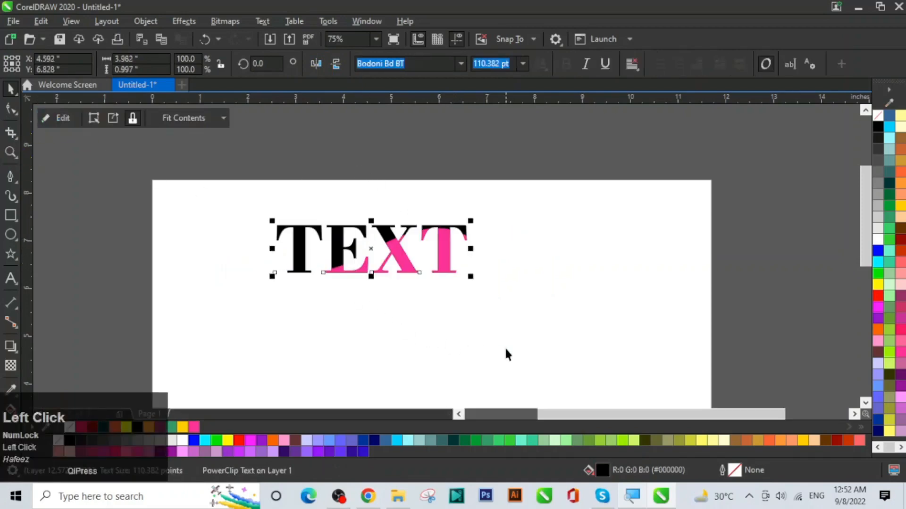
{"action": "left_click", "coordinate": [493, 341]}
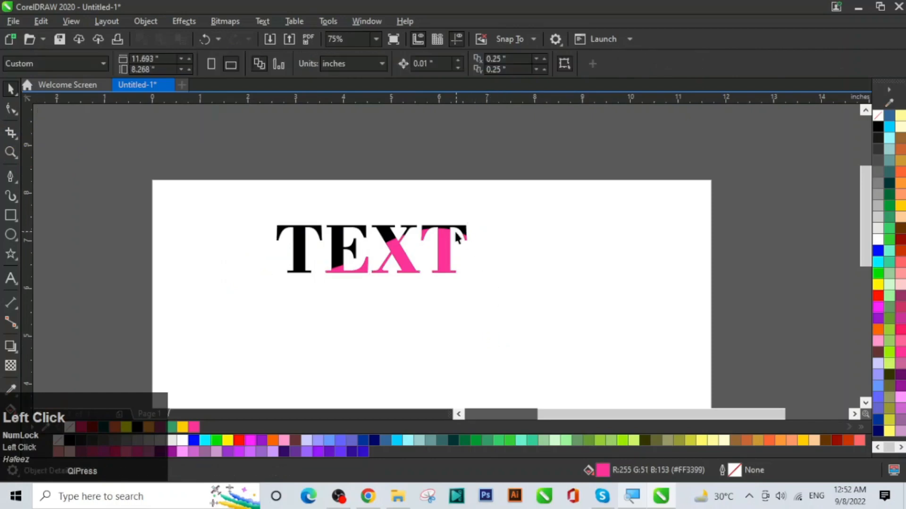